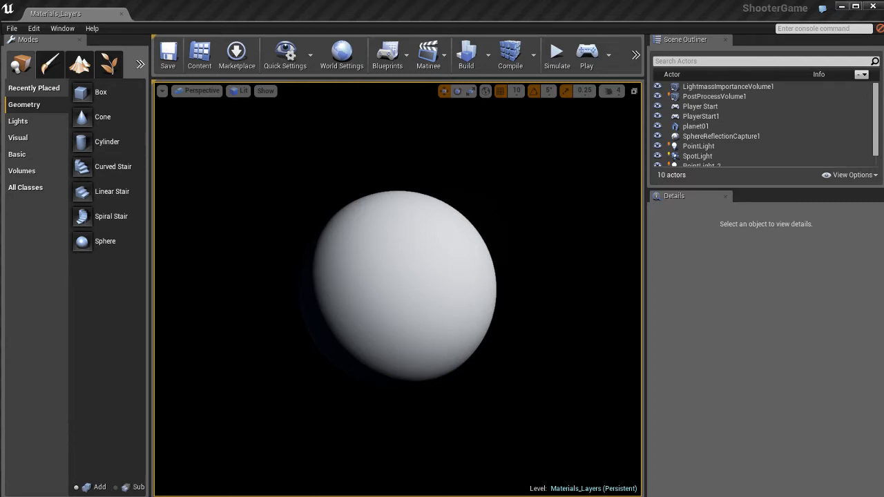
# - Create a new material named planet_mat in the MyMaterials folder and save it
pyautogui.moveTo(883, 83); pyautogui.dragTo(277, 205)
pyautogui.moveTo(386, 207); pyautogui.dragTo(242, 83)
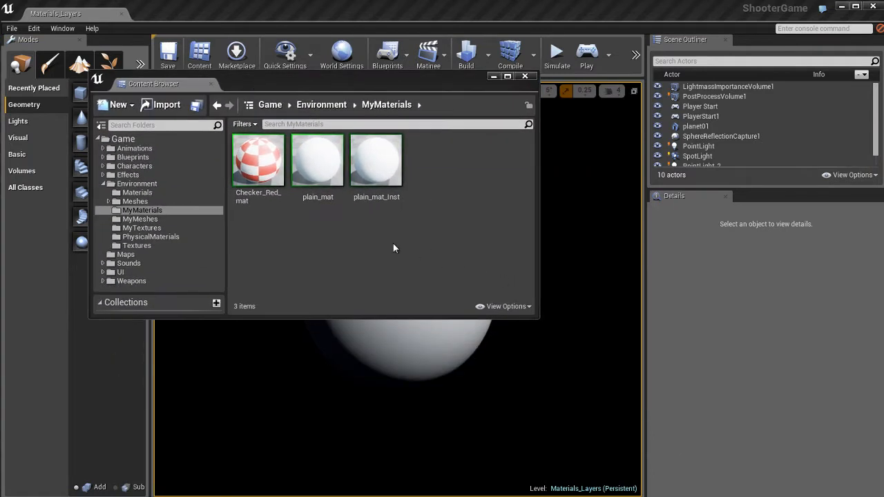
pyautogui.click(154, 210)
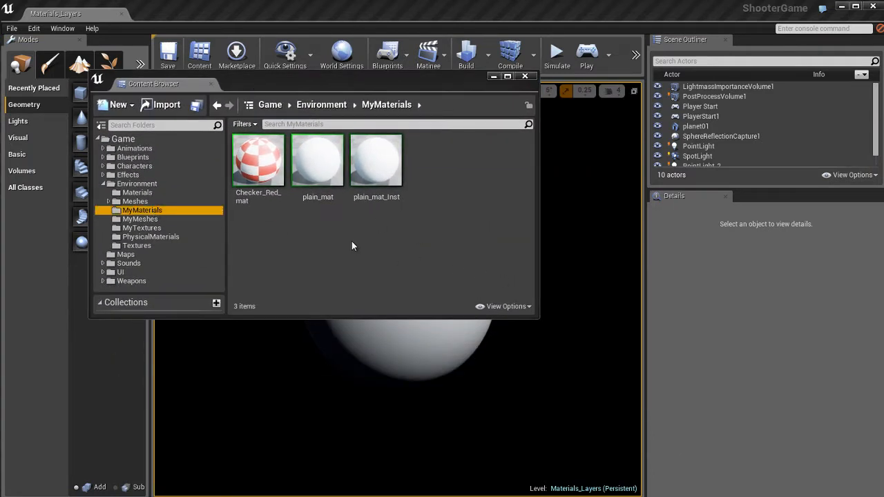
pyautogui.rightClick(448, 163)
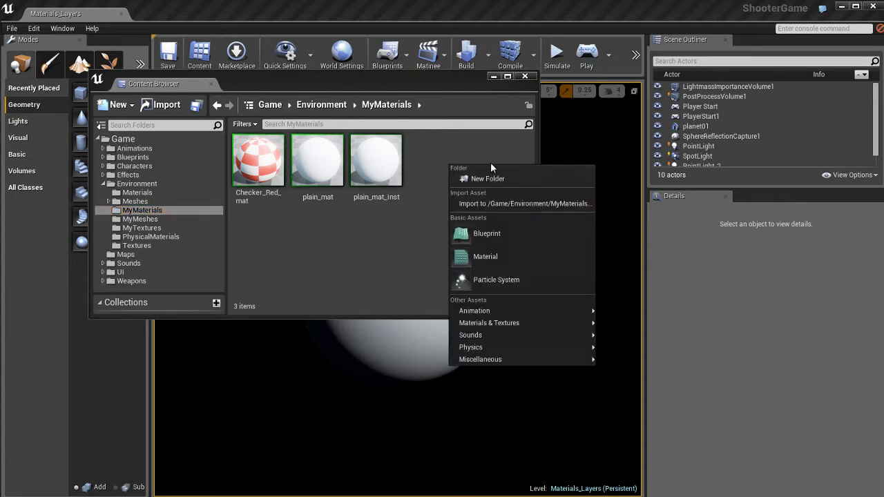
pyautogui.click(503, 258)
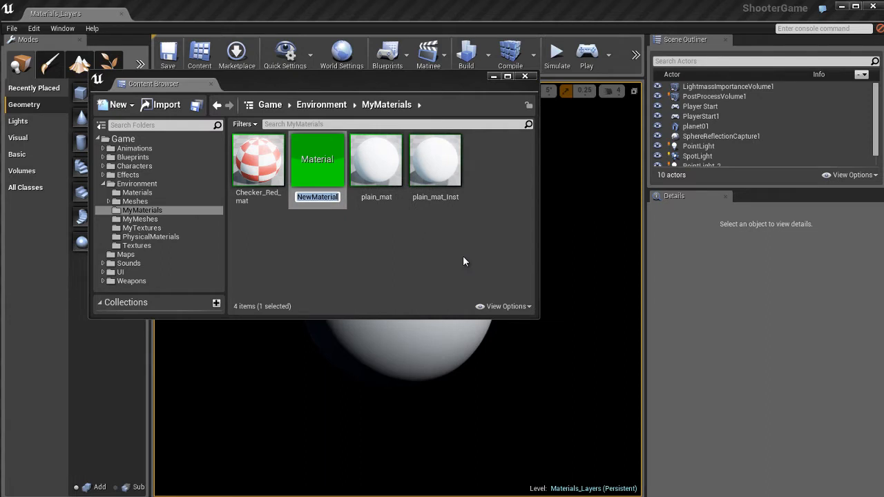
pyautogui.write('planet_mat')
pyautogui.press('Return')
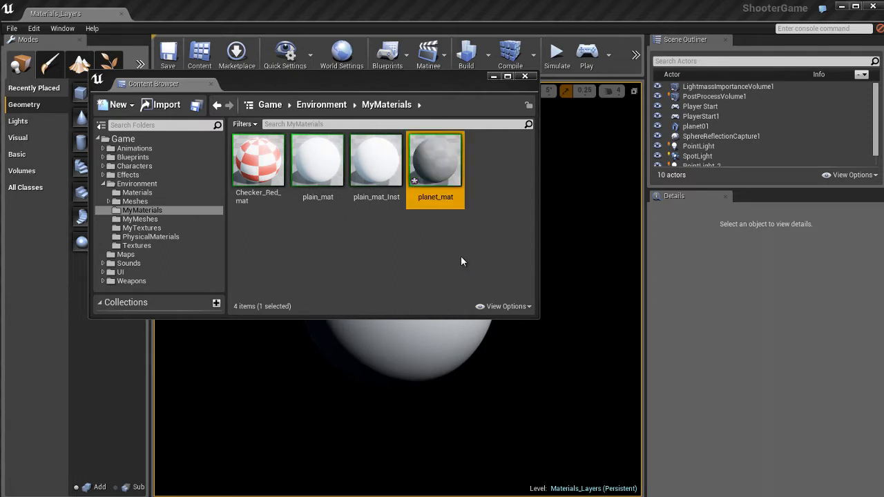
pyautogui.hotkey('ctrl', 's')
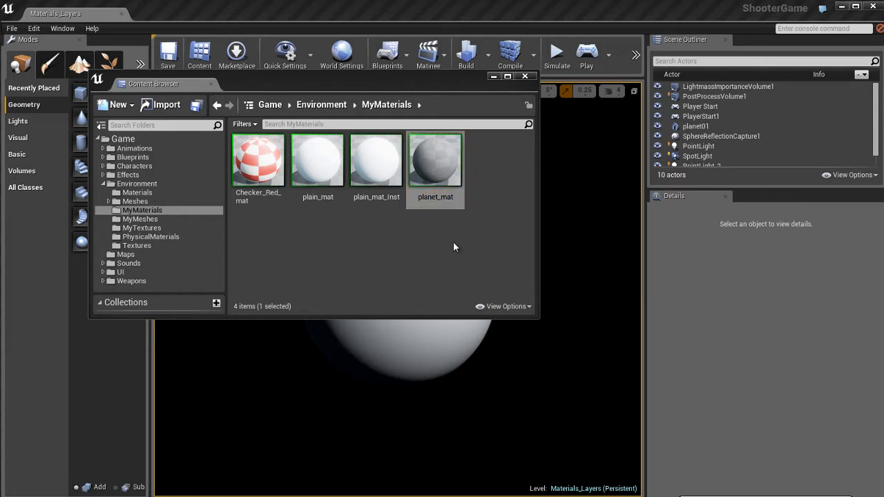
# - Apply the planet_mat material to the planet sphere in the level and select the sphere
pyautogui.click(433, 160)
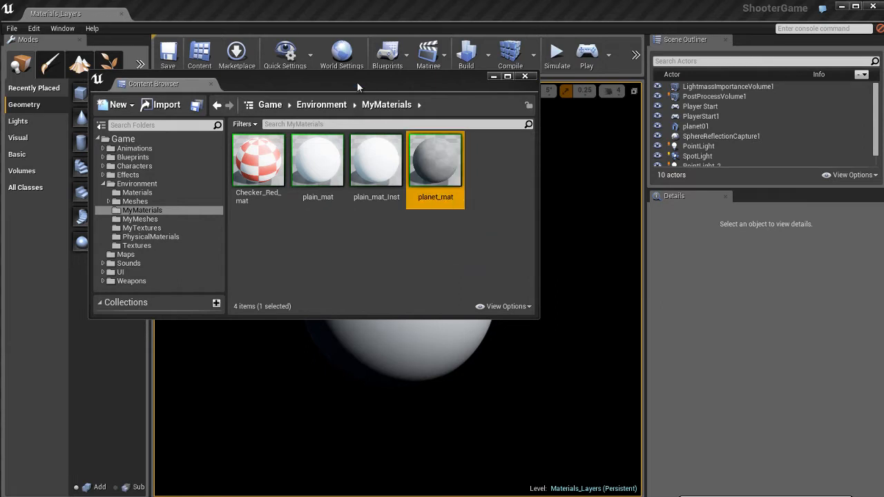
pyautogui.moveTo(467, 74); pyautogui.dragTo(839, 45)
pyautogui.moveTo(811, 131); pyautogui.dragTo(421, 281)
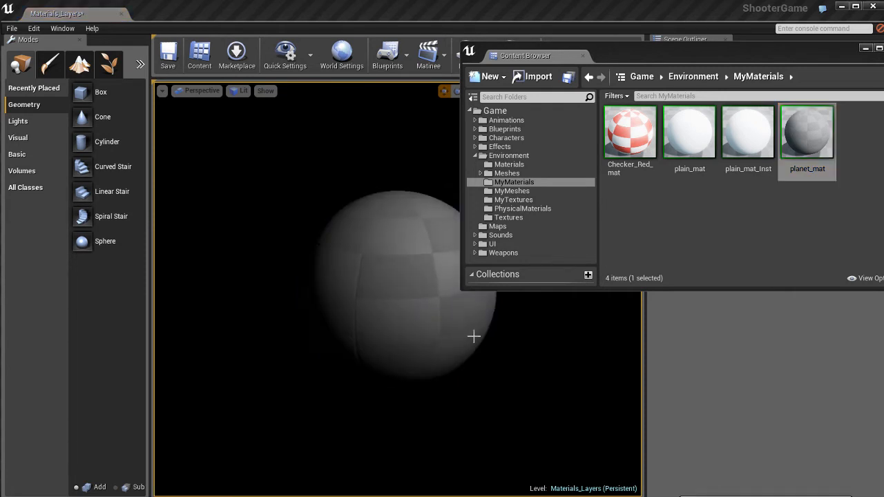
pyautogui.moveTo(754, 54); pyautogui.dragTo(521, 69)
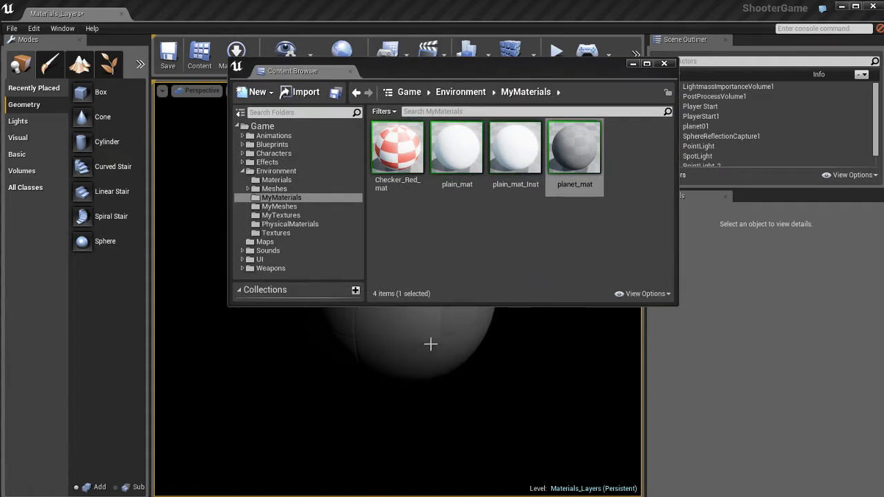
pyautogui.click(449, 354)
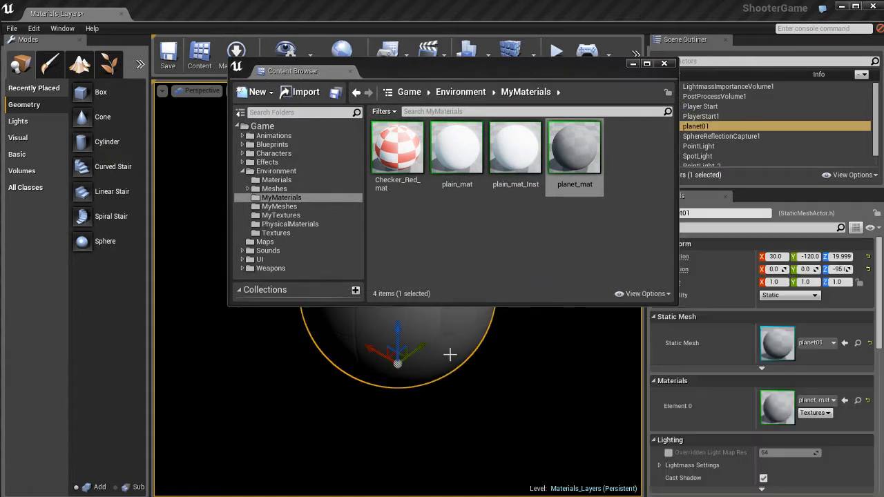
# - Undo the sphere selection and the assignment of planet_mat to the planet sphere
pyautogui.hotkey('ctrl', 'z')
pyautogui.hotkey('ctrl', 'z')
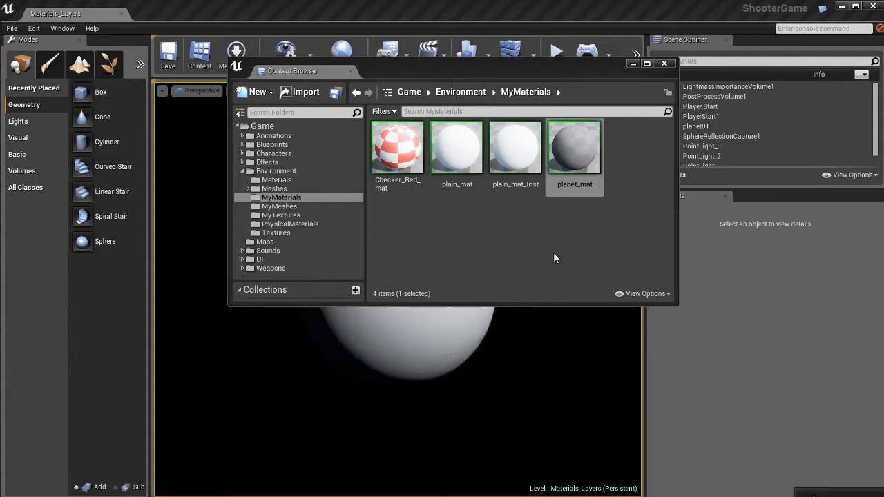
pyautogui.moveTo(479, 67); pyautogui.dragTo(693, 57)
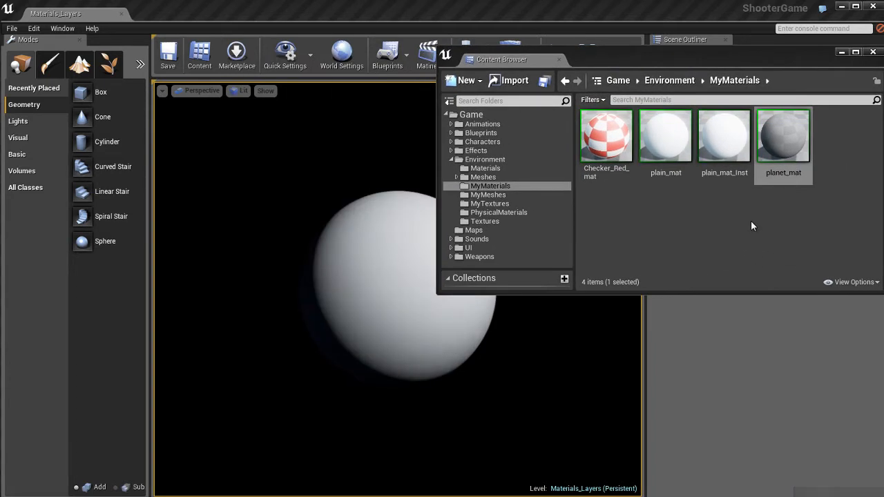
pyautogui.click(731, 233)
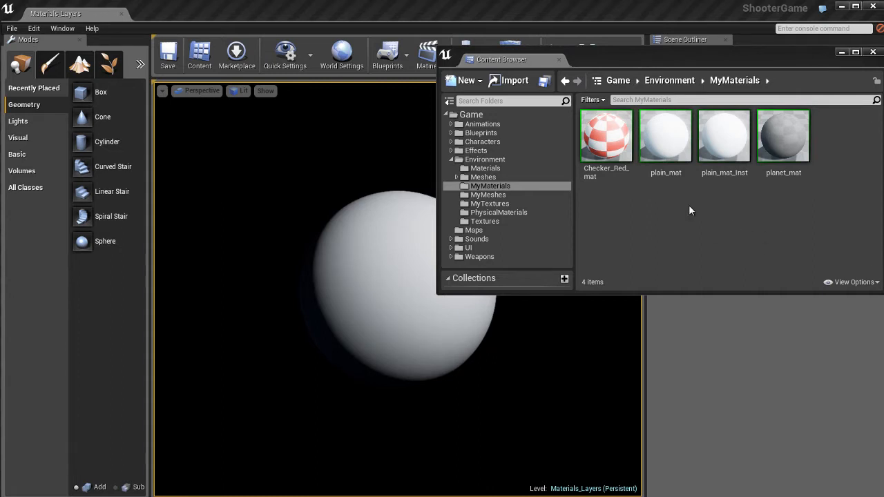
# - Open the planet_mat material for editing and look over the inputs of its main material node
pyautogui.moveTo(705, 53); pyautogui.dragTo(613, 27)
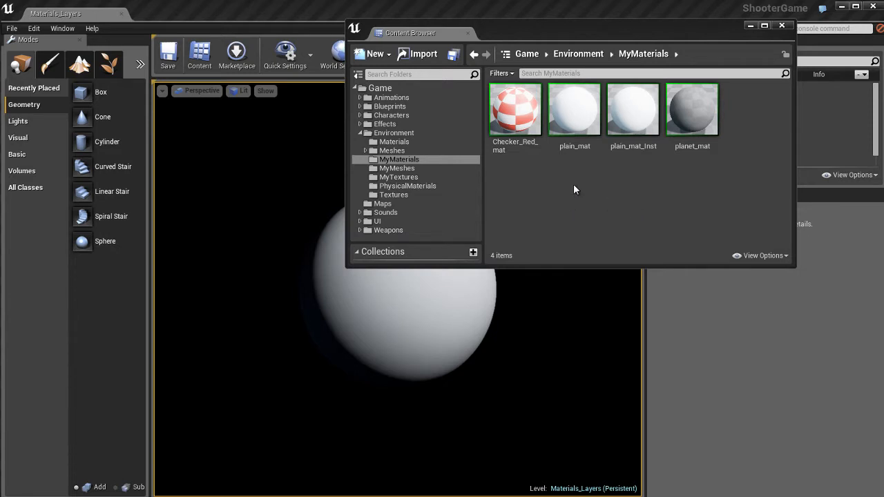
pyautogui.click(695, 109)
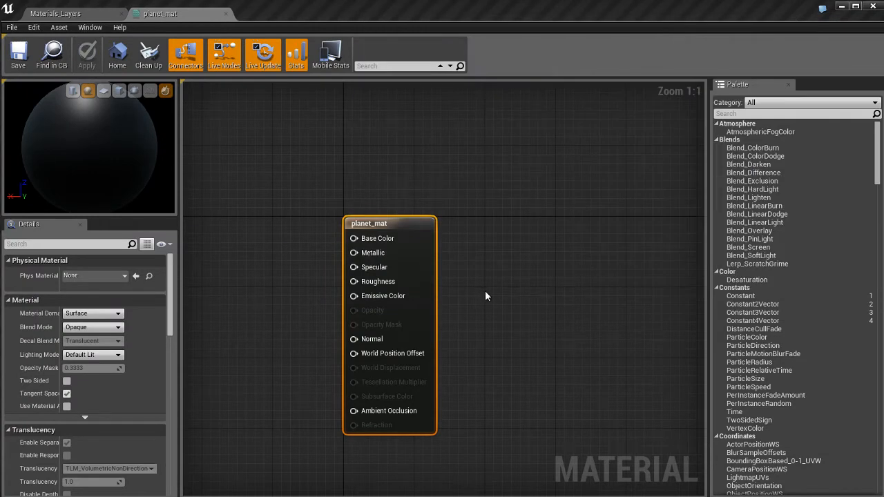
pyautogui.moveTo(486, 296); pyautogui.dragTo(569, 286, button='right')
pyautogui.click(346, 254)
pyautogui.moveTo(317, 245); pyautogui.dragTo(349, 267, button='right')
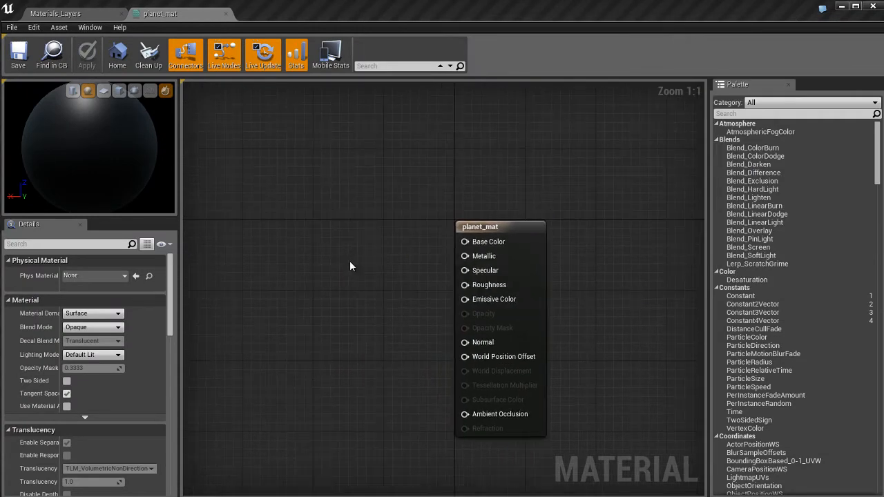
pyautogui.moveTo(397, 300); pyautogui.dragTo(368, 278, button='right')
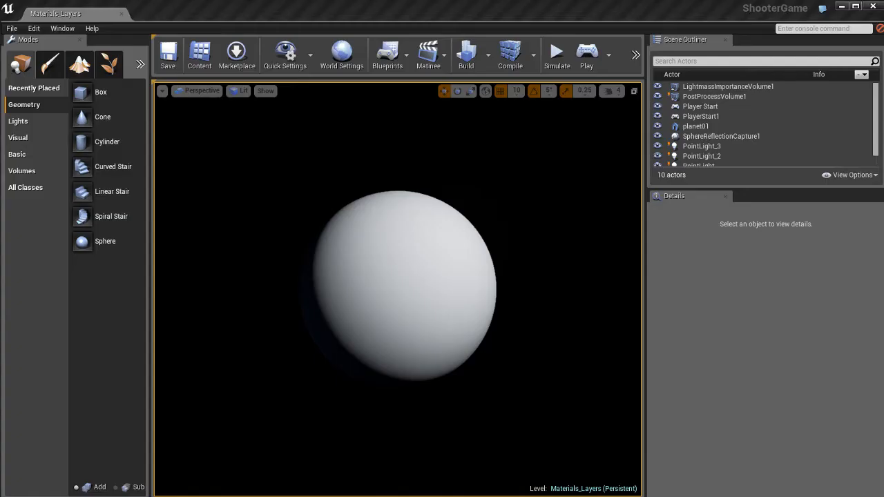
# - Create a material function named planet_matte in the MyMaterials folder and save it
pyautogui.moveTo(812, 104); pyautogui.dragTo(504, 45)
pyautogui.click(593, 206)
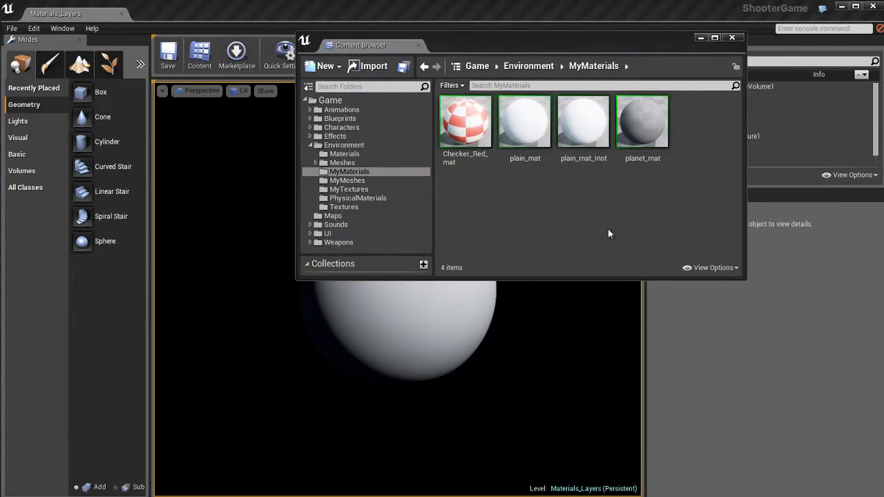
pyautogui.rightClick(532, 204)
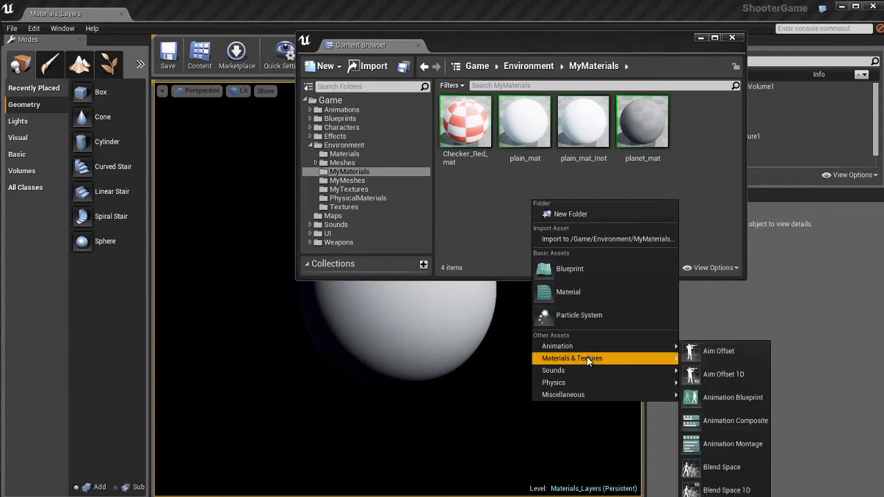
pyautogui.moveTo(602, 360)
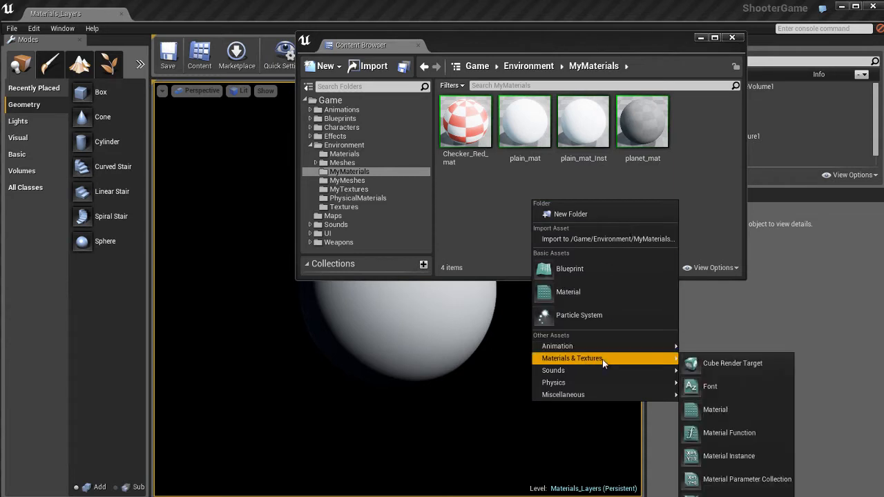
pyautogui.click(737, 435)
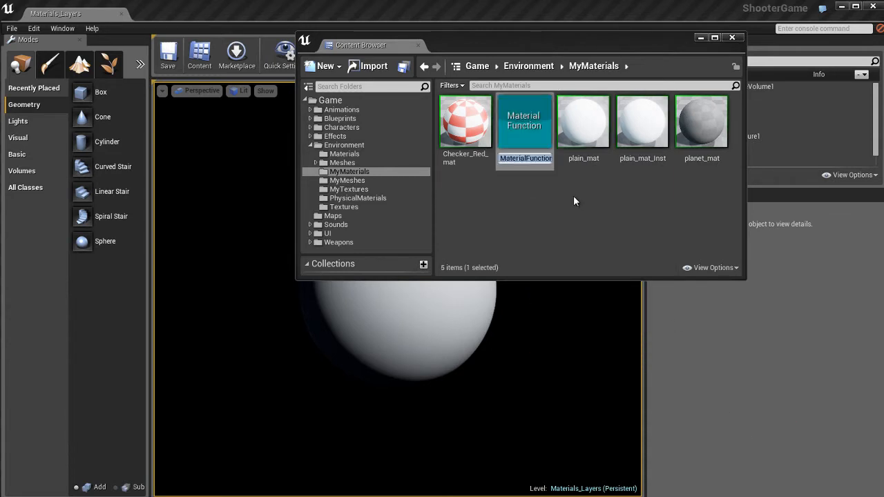
pyautogui.write('planet')
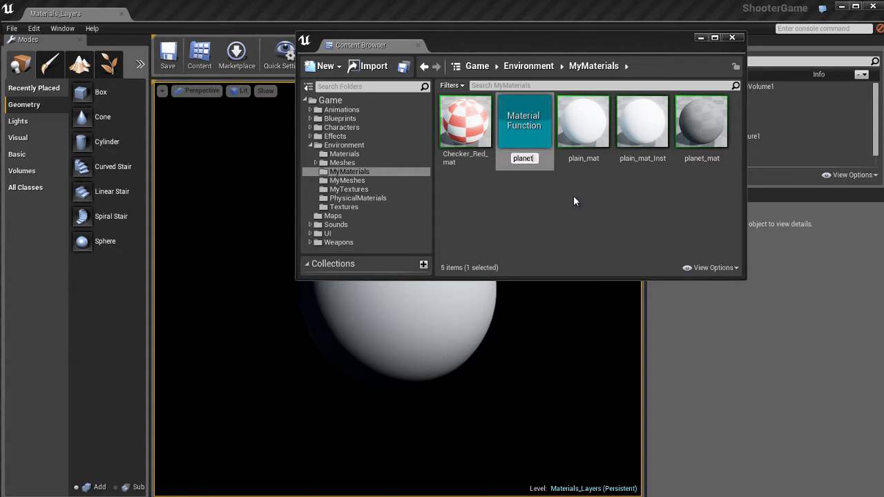
pyautogui.write('_matte')
pyautogui.press('Return')
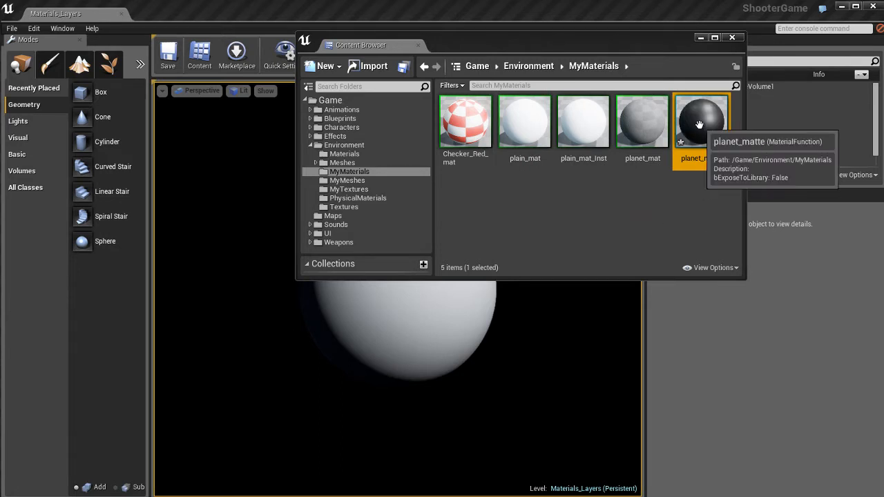
pyautogui.hotkey('ctrl', 's')
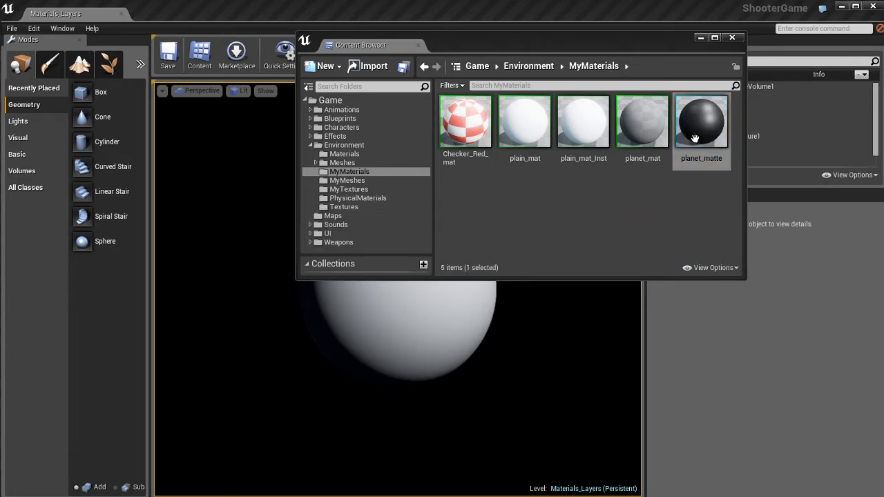
# - Open the planet_matte material function for editing and close the Content Browser window covering its graph
pyautogui.doubleClick(695, 127)
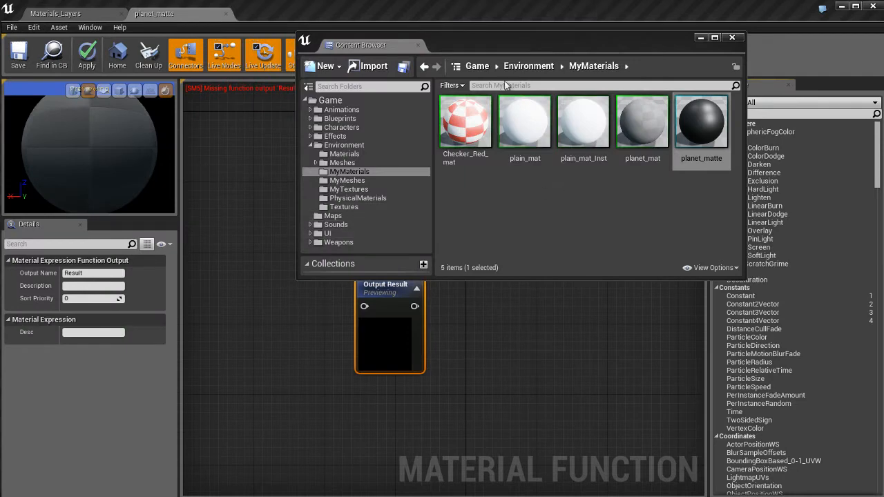
pyautogui.moveTo(492, 42); pyautogui.dragTo(381, 120)
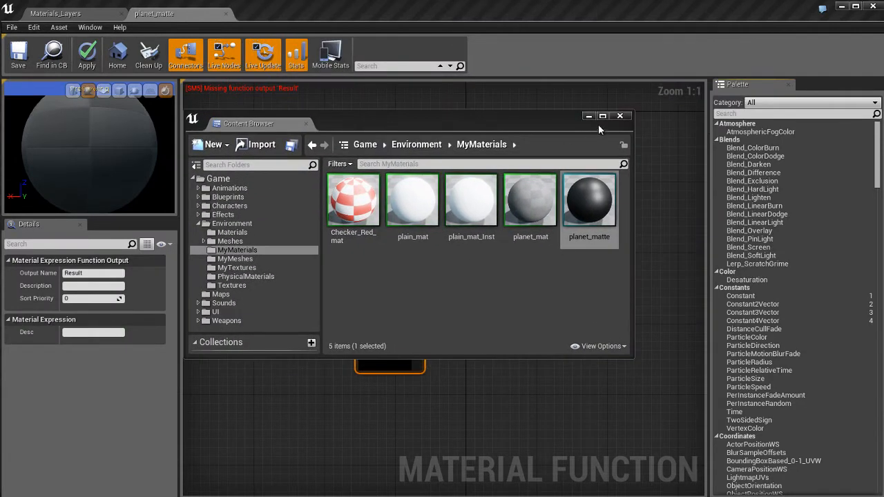
pyautogui.click(621, 117)
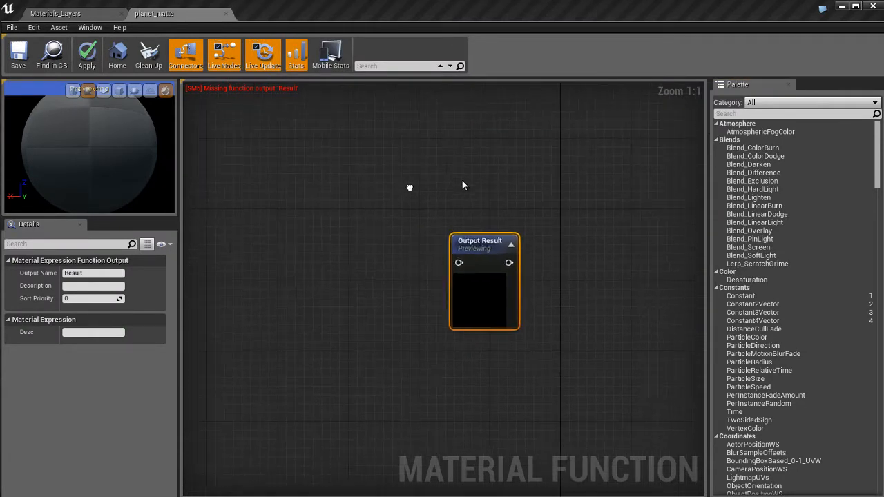
# - Zoom out the material preview and move the Output Result node farther right in the graph to make room for its inputs
pyautogui.moveTo(89, 157); pyautogui.dragTo(88, 133, button='right')
pyautogui.moveTo(466, 302); pyautogui.dragTo(514, 269)
pyautogui.moveTo(497, 226); pyautogui.dragTo(534, 226)
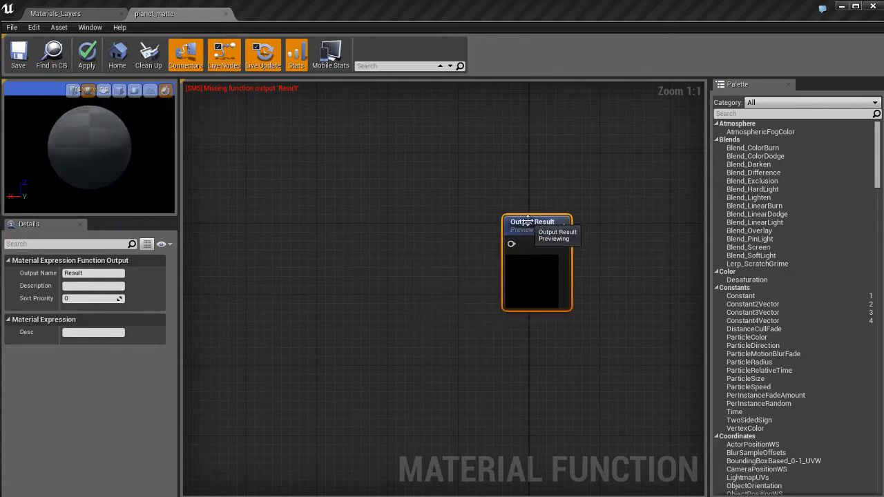
pyautogui.click(472, 310)
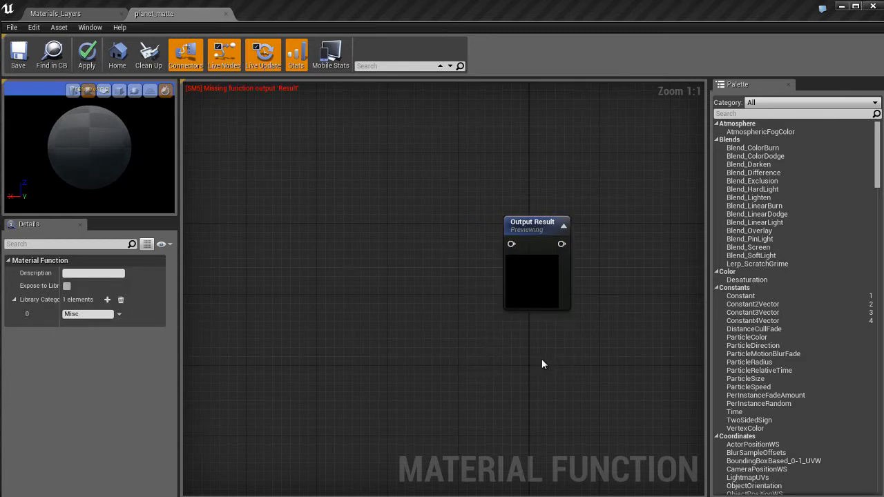
pyautogui.moveTo(543, 363); pyautogui.dragTo(521, 339, button='right')
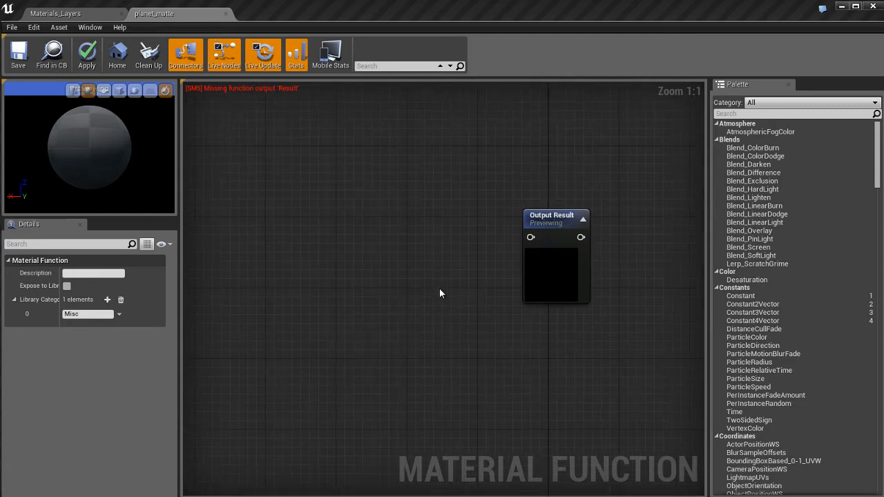
pyautogui.moveTo(445, 257); pyautogui.dragTo(477, 279, button='right')
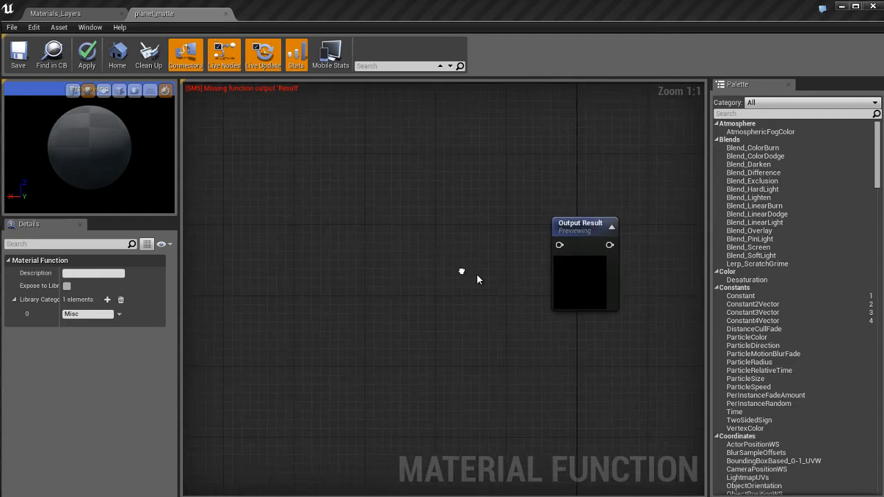
# - Add a MakeMaterialAttributes node to the left of Output Result and connect its output to the Output Result input
pyautogui.click(793, 114)
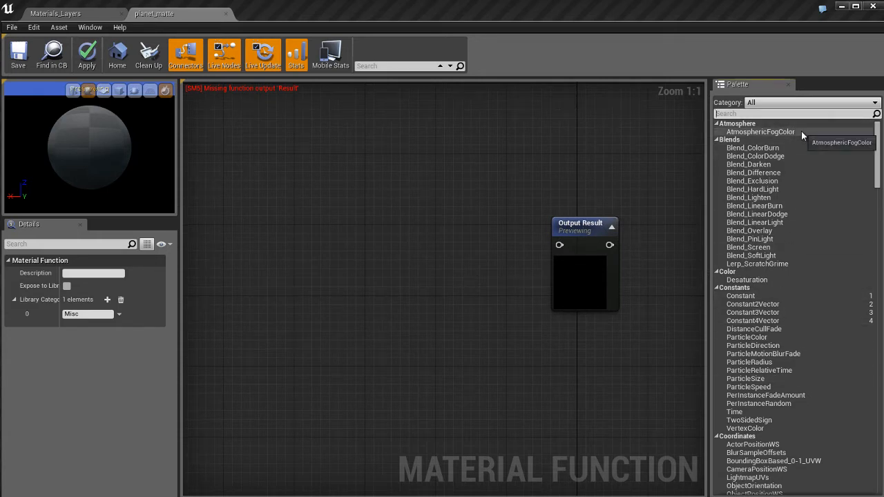
pyautogui.write('material')
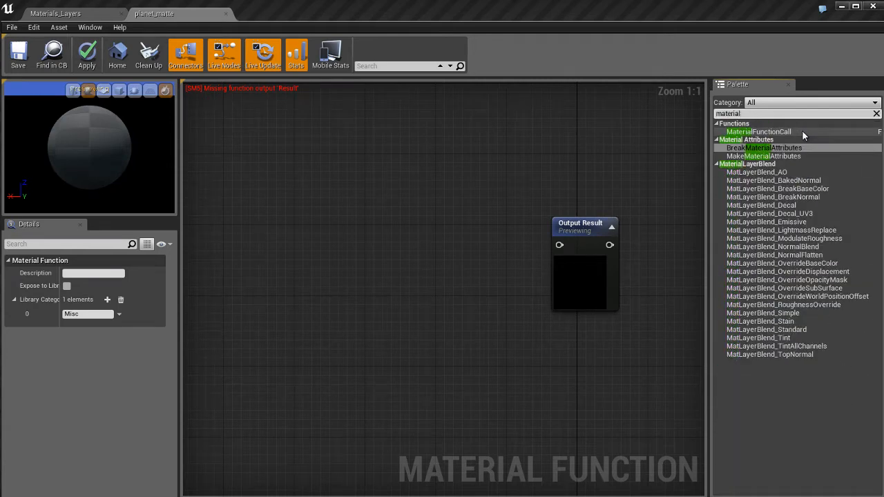
pyautogui.moveTo(737, 156); pyautogui.dragTo(351, 215)
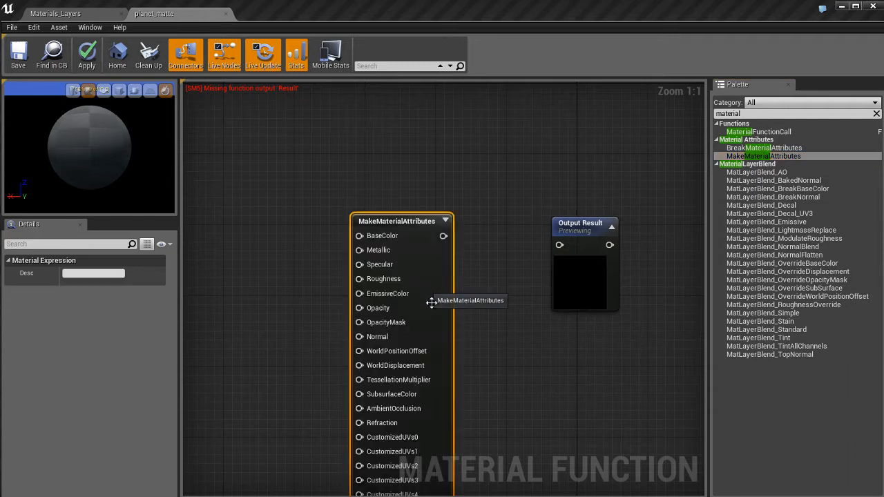
pyautogui.moveTo(421, 251); pyautogui.dragTo(563, 250)
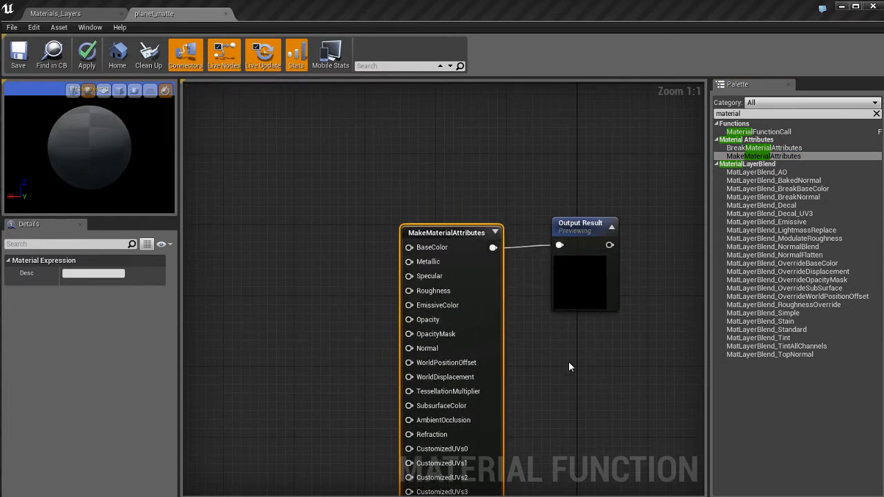
# - Move the MakeMaterialAttributes node slightly closer to the Output Result node
pyautogui.scroll(-2, 399, 243)
pyautogui.moveTo(399, 241); pyautogui.dragTo(404, 219, button='right')
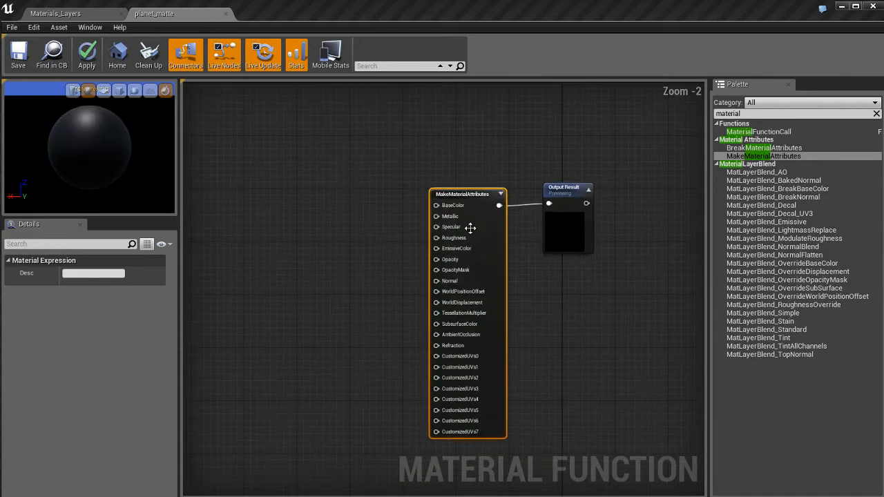
pyautogui.moveTo(479, 199); pyautogui.dragTo(489, 197)
pyautogui.moveTo(531, 142); pyautogui.dragTo(523, 187, button='right')
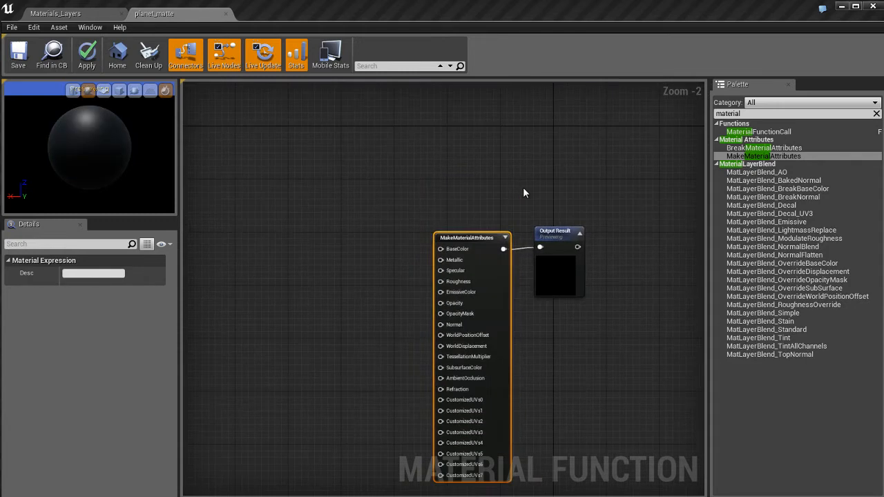
pyautogui.scroll(2, 523, 187)
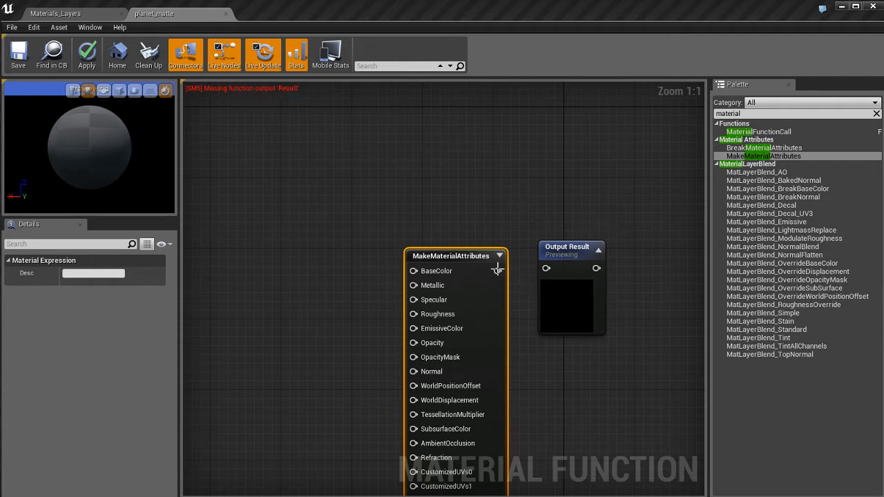
# - Reconnect the MakeMaterialAttributes output to the Output Result input and apply the change to the material function
pyautogui.moveTo(498, 269); pyautogui.dragTo(546, 268)
pyautogui.moveTo(425, 201); pyautogui.dragTo(437, 176, button='right')
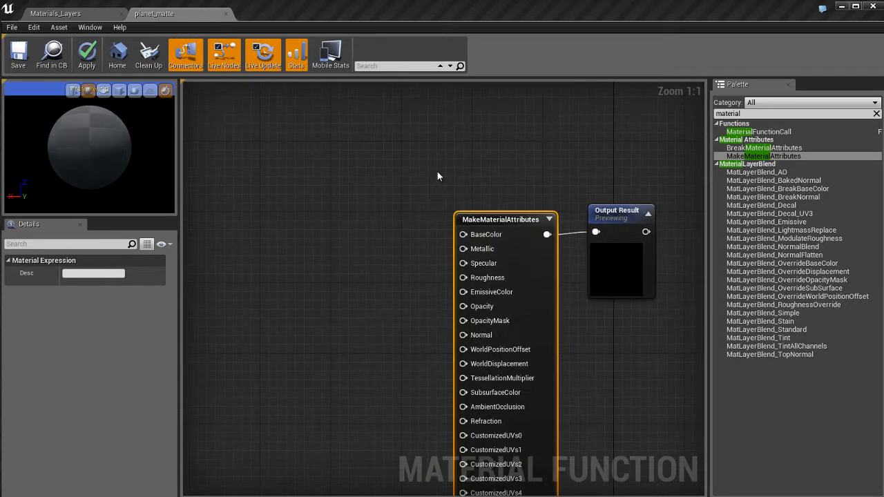
pyautogui.click(437, 177)
pyautogui.press('Return')
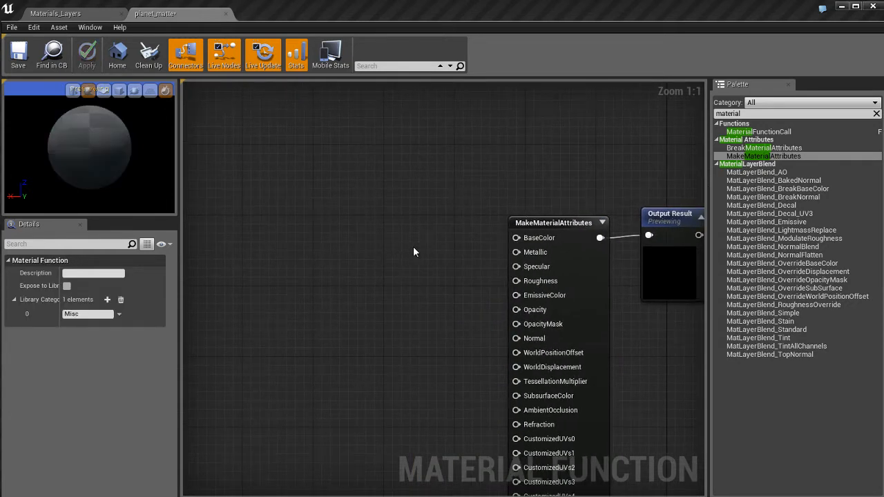
# - Add the planet_vcols, planet_roughness and planet_normals textures from the MyTextures folder to the graph as Texture Sample nodes
pyautogui.moveTo(436, 300); pyautogui.dragTo(429, 196, button='right')
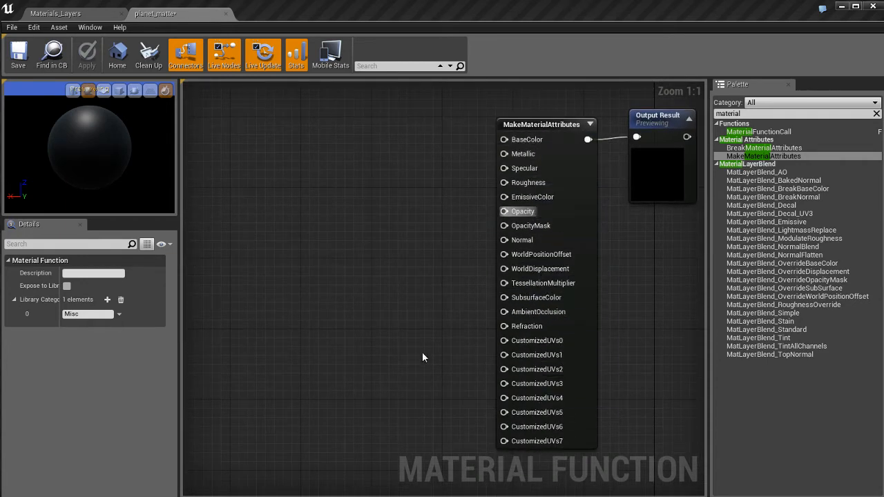
pyautogui.moveTo(413, 297); pyautogui.dragTo(410, 304, button='right')
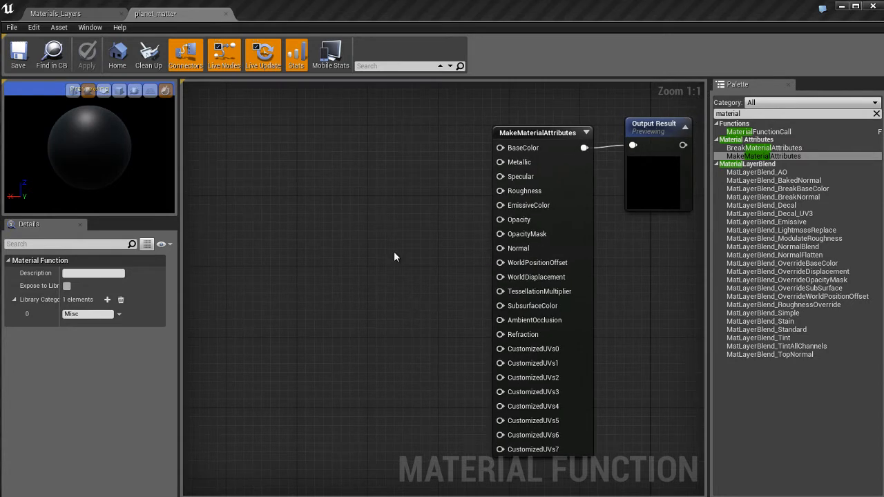
pyautogui.hotkey('ctrl', 'shift', 'f')
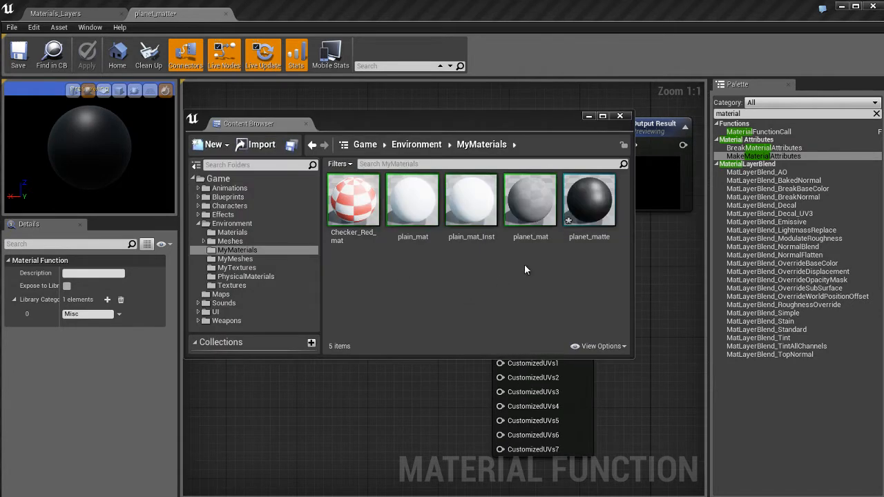
pyautogui.click(238, 269)
pyautogui.scroll(-2, 465, 291)
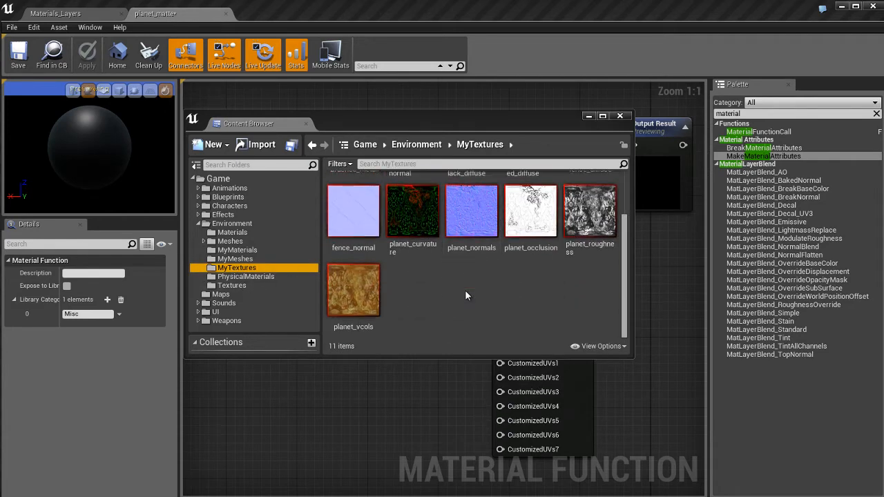
pyautogui.scroll(-1, 465, 294)
pyautogui.click(349, 293)
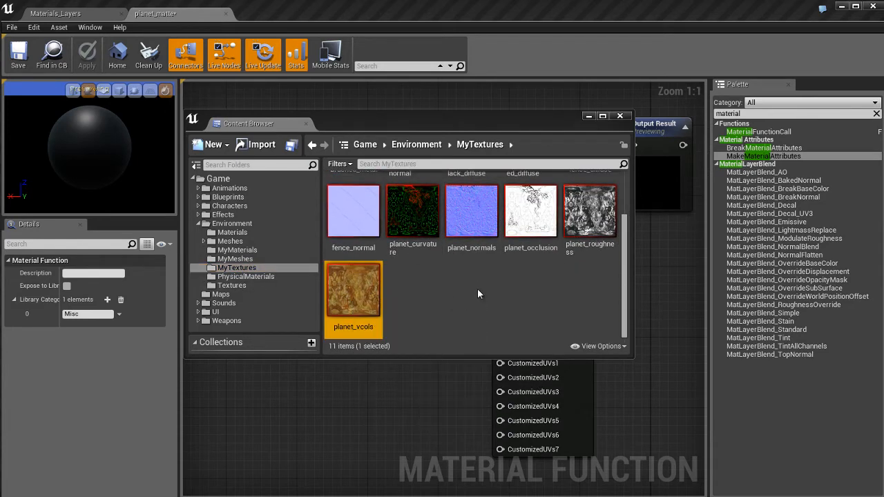
pyautogui.keyDown('ctrl'); pyautogui.click(589, 218); pyautogui.keyUp('ctrl')
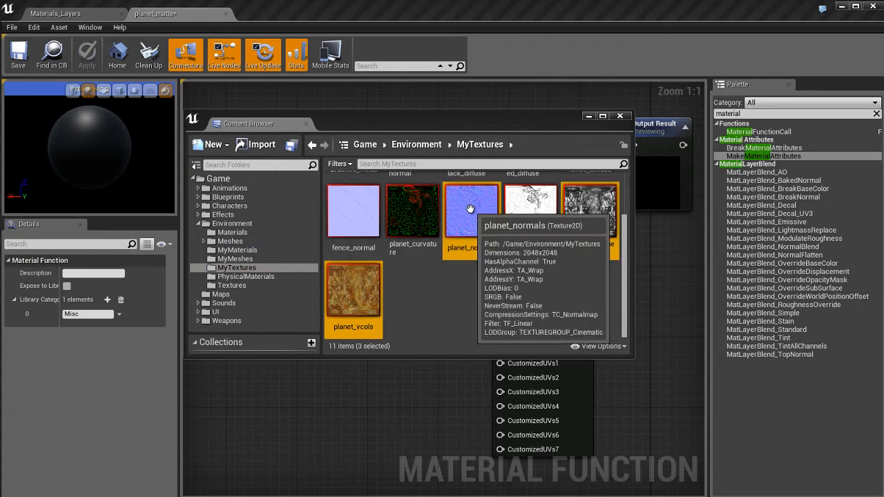
pyautogui.moveTo(470, 208); pyautogui.dragTo(370, 402)
pyautogui.click(619, 116)
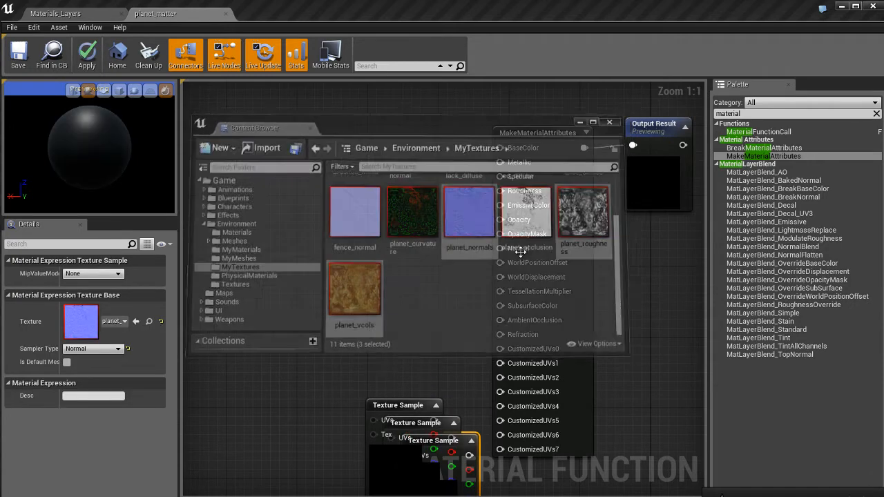
# - Arrange the Texture Sample nodes in a column left of MakeMaterialAttributes, with planet_vcols on top, planet_roughness in the middle and planet_normals below
pyautogui.moveTo(434, 288); pyautogui.dragTo(444, 245, button='right')
pyautogui.moveTo(449, 420); pyautogui.dragTo(301, 343)
pyautogui.moveTo(412, 438); pyautogui.dragTo(277, 263)
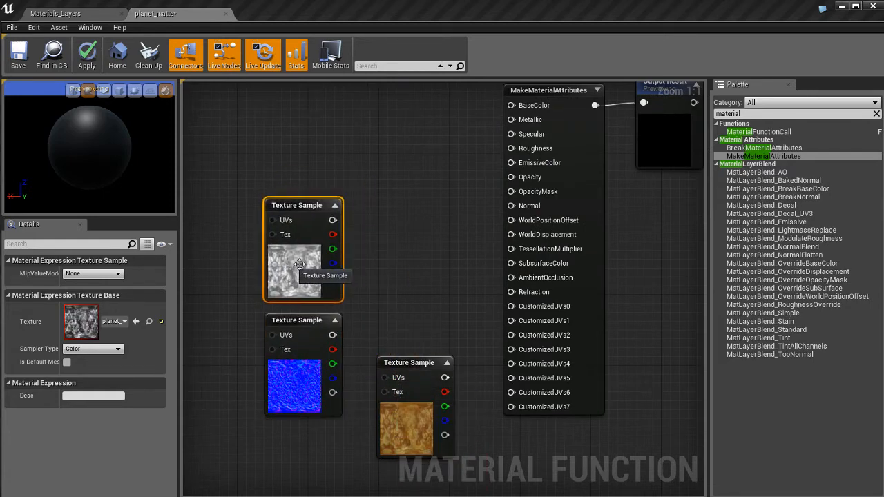
pyautogui.moveTo(403, 404); pyautogui.dragTo(290, 129)
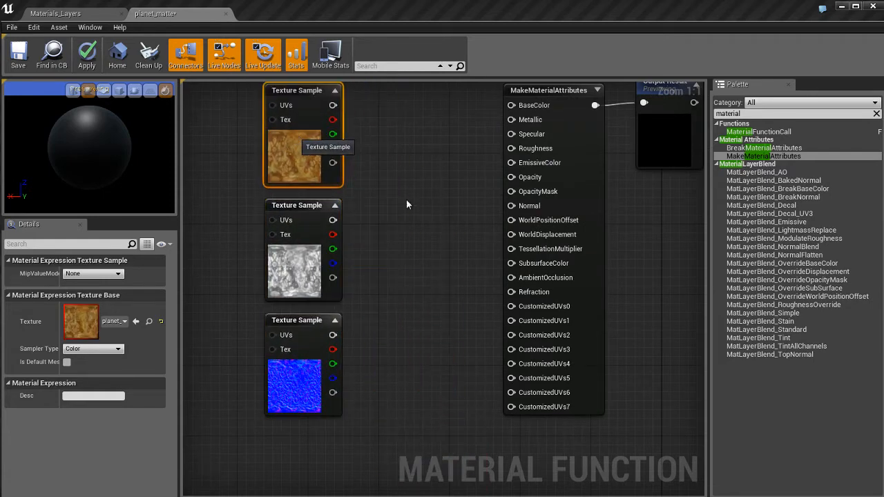
# - Give the planet_vcols, planet_roughness and planet_normals texture samples the descriptions diffuse, roughness and normal
pyautogui.moveTo(421, 181); pyautogui.dragTo(431, 215, button='right')
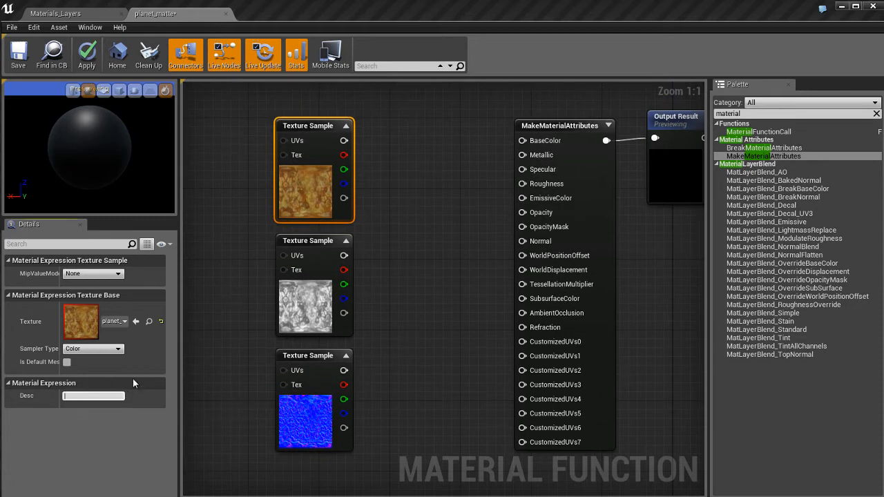
pyautogui.write('diffuse')
pyautogui.press('Return')
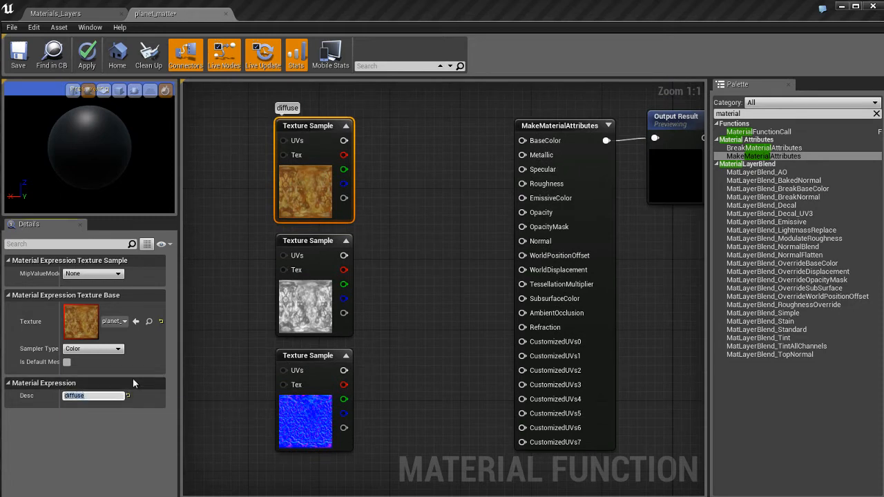
pyautogui.click(305, 313)
pyautogui.click(93, 395)
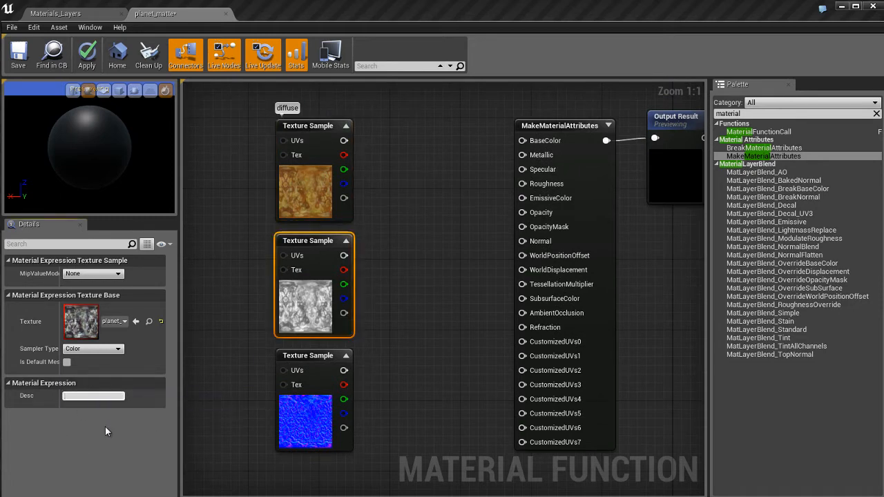
pyautogui.write('roughness')
pyautogui.press('Return')
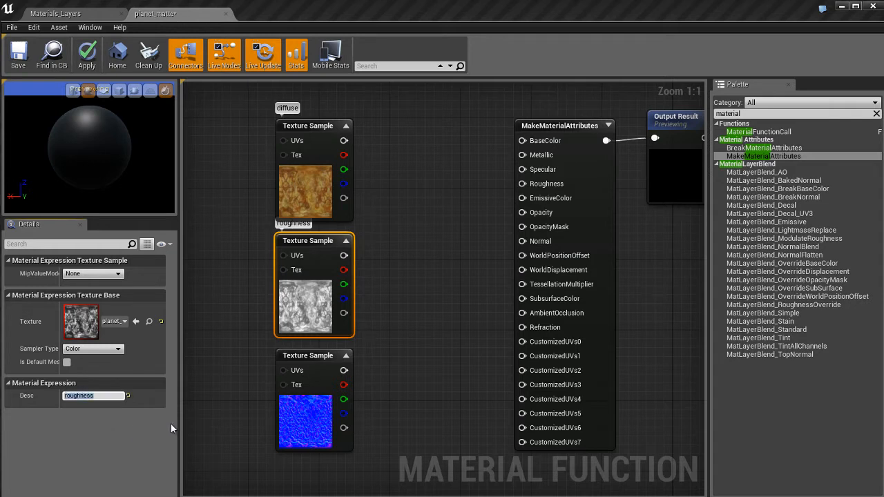
pyautogui.click(325, 411)
pyautogui.click(93, 396)
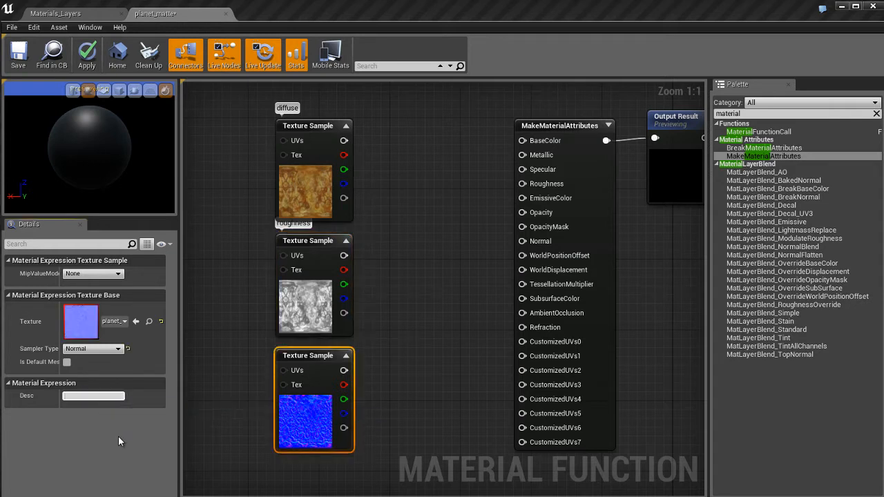
pyautogui.write('normal')
pyautogui.press('Return')
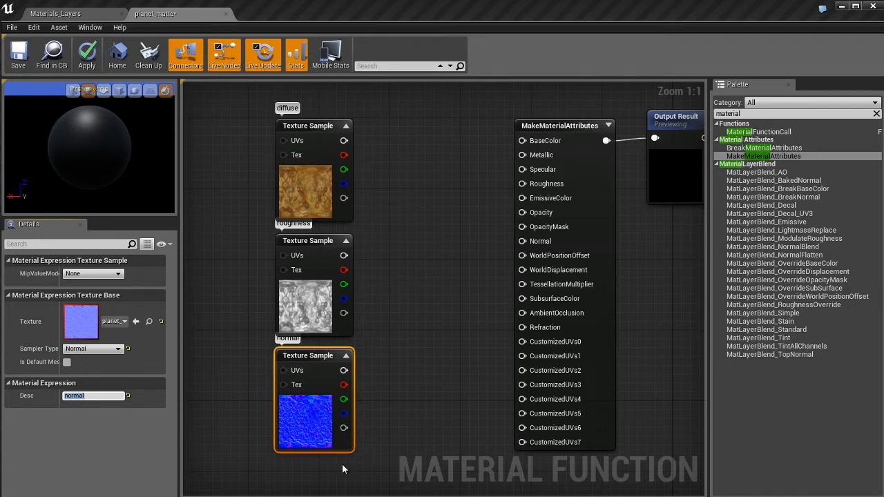
# - Space out the texture samples and connect normal, roughness and diffuse to the Normal, Roughness and BaseColor inputs of MakeMaterialAttributes
pyautogui.moveTo(319, 431); pyautogui.dragTo(318, 459)
pyautogui.moveTo(394, 433); pyautogui.dragTo(365, 398, button='right')
pyautogui.moveTo(316, 385); pyautogui.dragTo(496, 231)
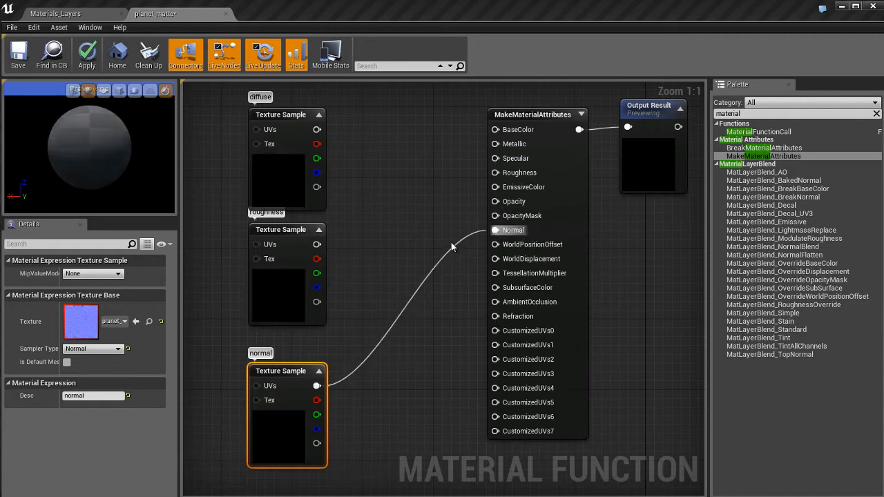
pyautogui.moveTo(417, 212); pyautogui.dragTo(415, 255, button='right')
pyautogui.click(275, 289)
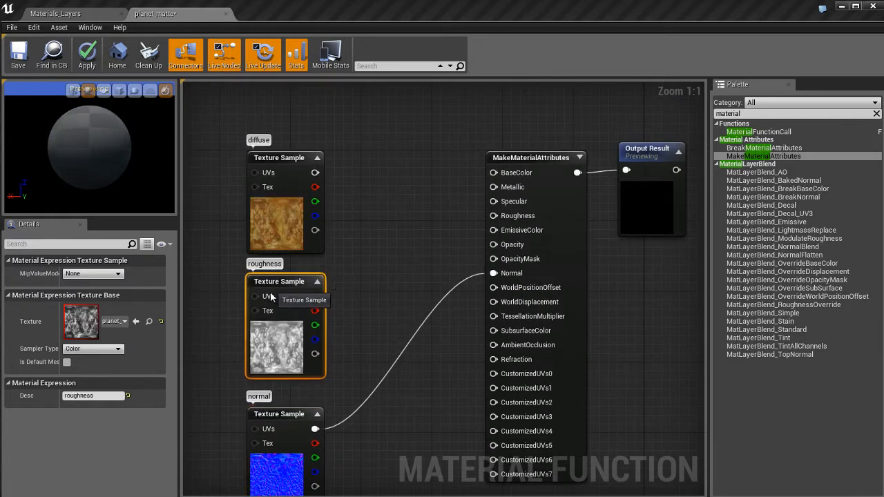
pyautogui.moveTo(366, 310); pyautogui.dragTo(465, 309, button='right')
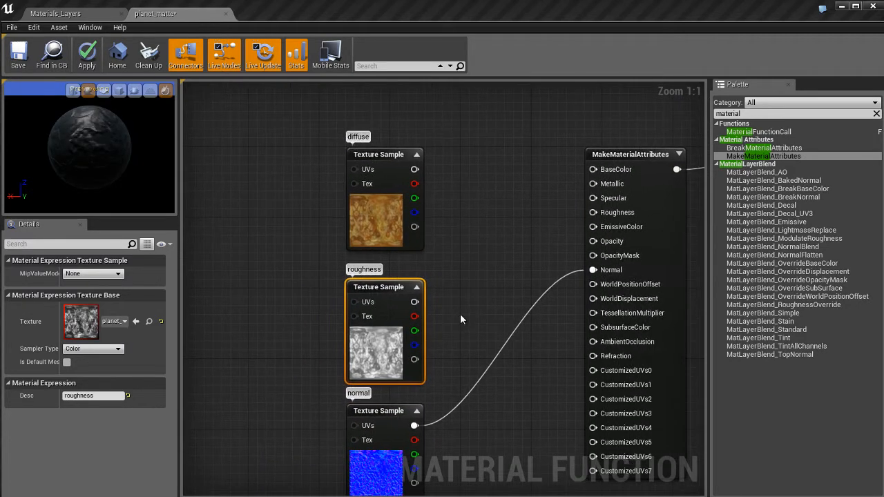
pyautogui.scroll(-1, 460, 312)
pyautogui.moveTo(418, 302); pyautogui.dragTo(586, 228)
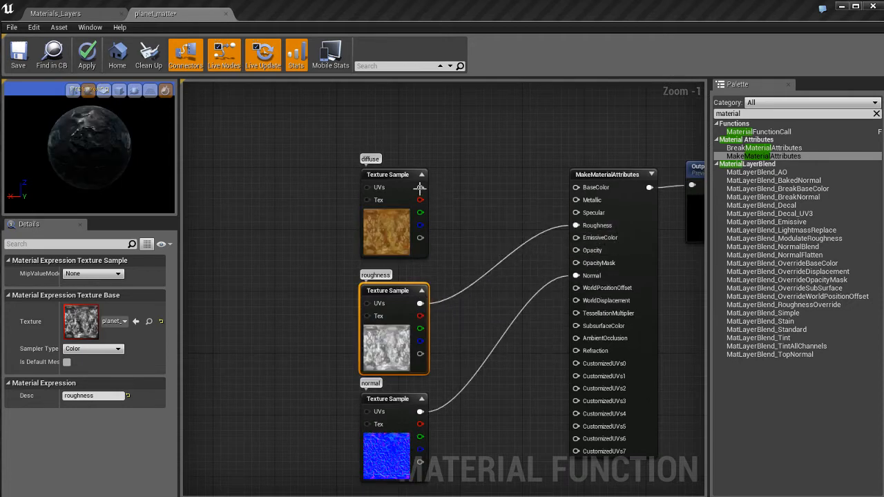
pyautogui.moveTo(420, 190); pyautogui.dragTo(602, 190)
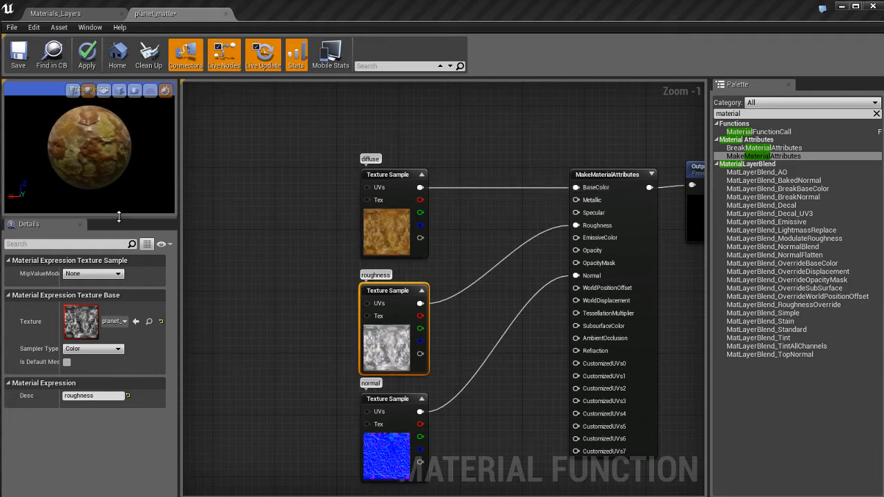
# - Enlarge the material preview, apply the changes and inspect the textured sphere up close from another angle
pyautogui.moveTo(118, 217); pyautogui.dragTo(100, 274)
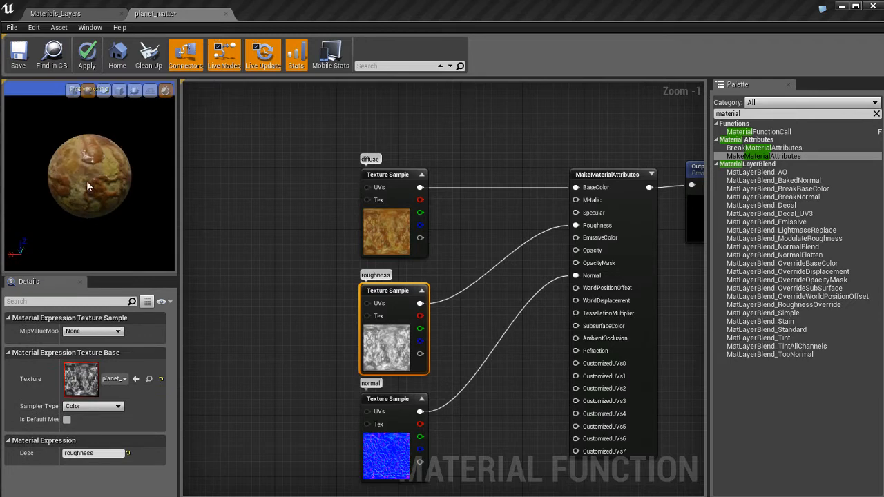
pyautogui.scroll(-3, 87, 180)
pyautogui.scroll(5, 138, 210)
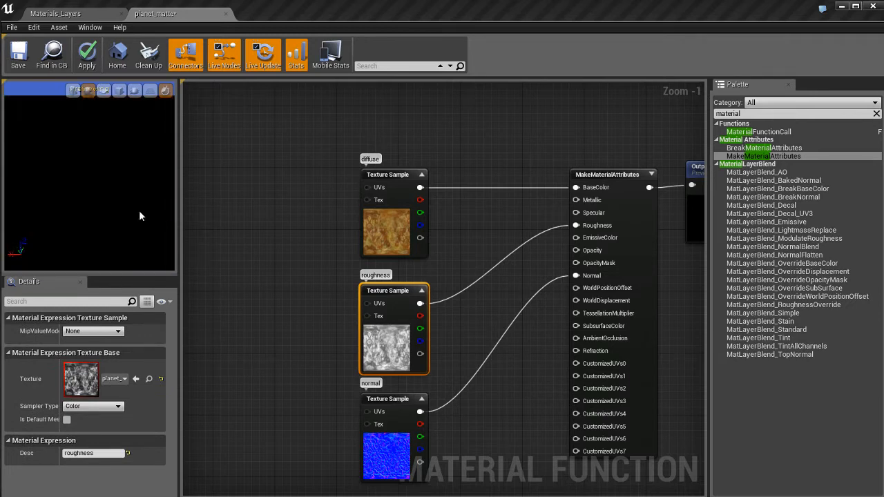
pyautogui.moveTo(81, 179); pyautogui.dragTo(227, 151)
pyautogui.press('Return')
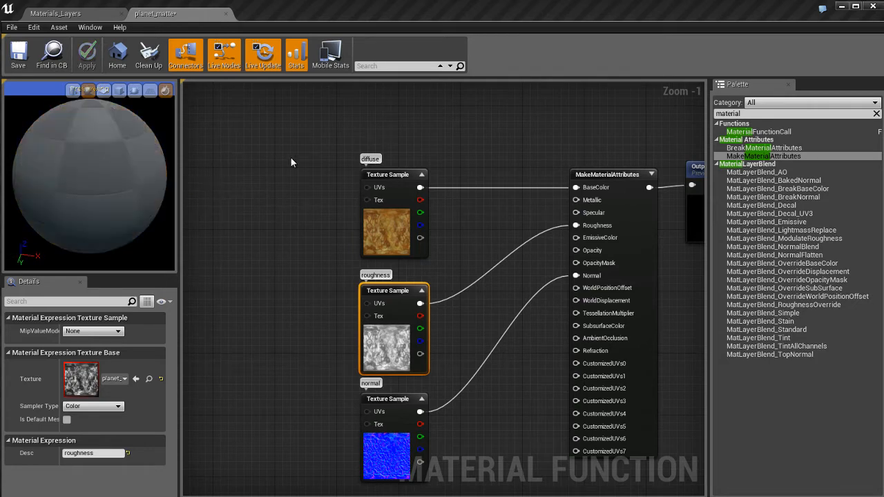
pyautogui.moveTo(119, 196); pyautogui.dragTo(76, 181)
# - Move the diffuse texture sample up and to the left to free space above the roughness sample
pyautogui.moveTo(457, 256)
pyautogui.mouseDown(button='right')
pyautogui.moveTo(446, 217)
pyautogui.moveTo(452, 246)
pyautogui.mouseUp(button='right')
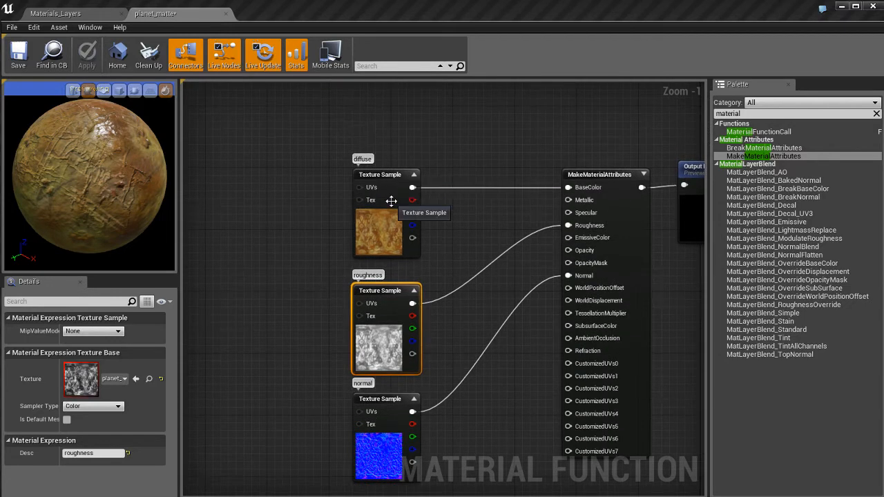
pyautogui.moveTo(396, 178); pyautogui.dragTo(279, 108)
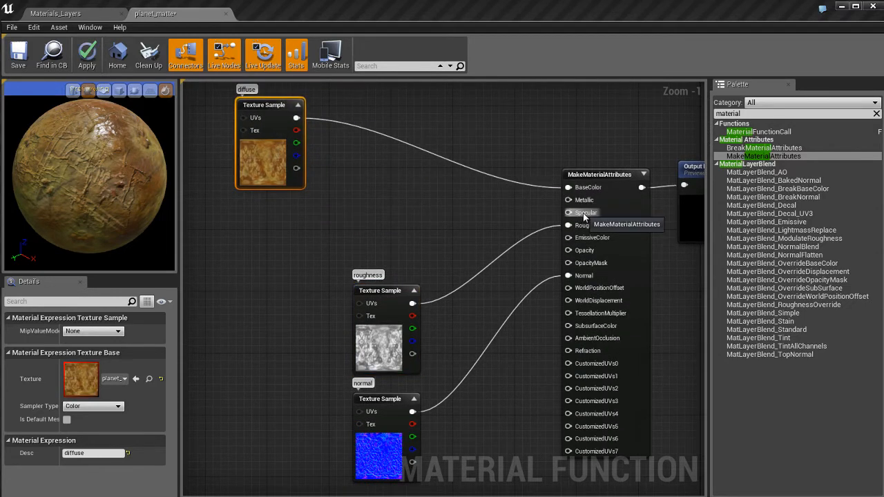
pyautogui.moveTo(467, 226); pyautogui.dragTo(450, 228, button='right')
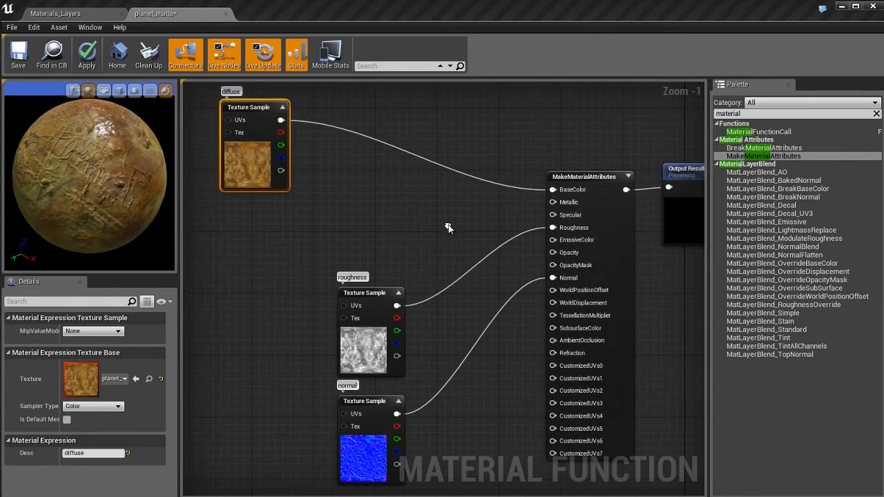
# - Add a Constant node with value 0 above the roughness sample, its preview collapsed, and connect it to the Specular input of MakeMaterialAttributes
pyautogui.click(378, 216)
pyautogui.rightClick(380, 186)
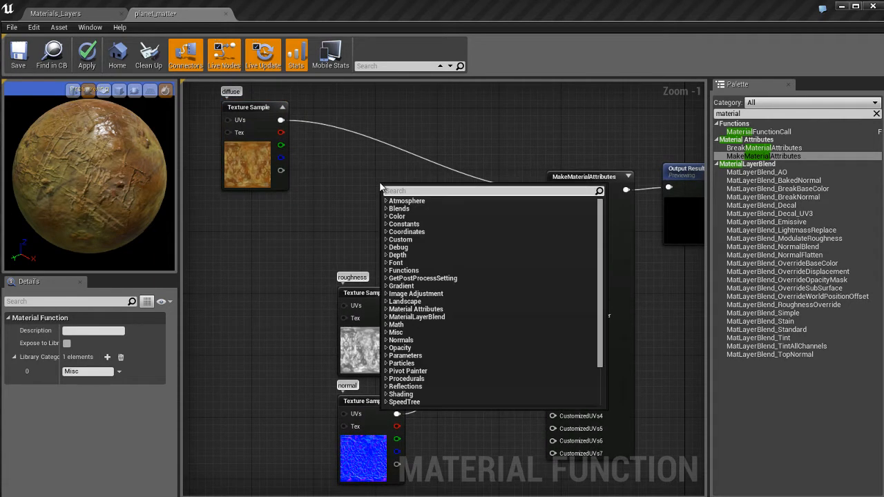
pyautogui.write('constant')
pyautogui.press('Return')
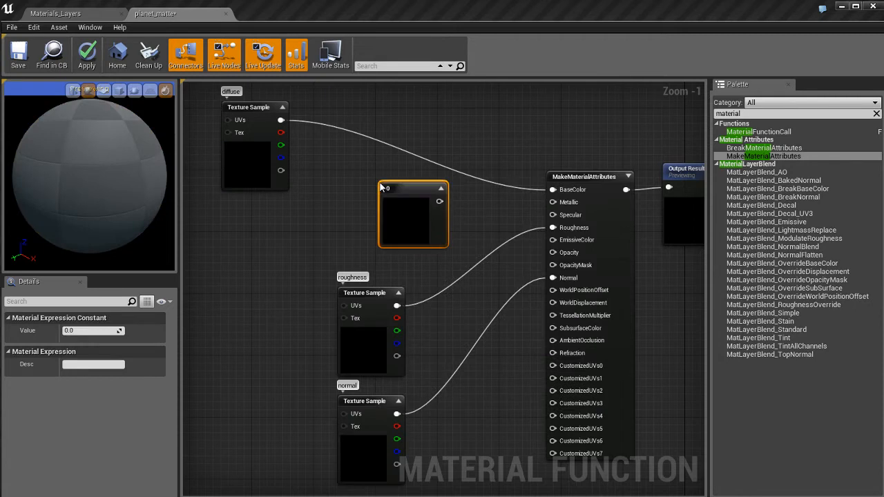
pyautogui.moveTo(400, 191); pyautogui.dragTo(567, 218)
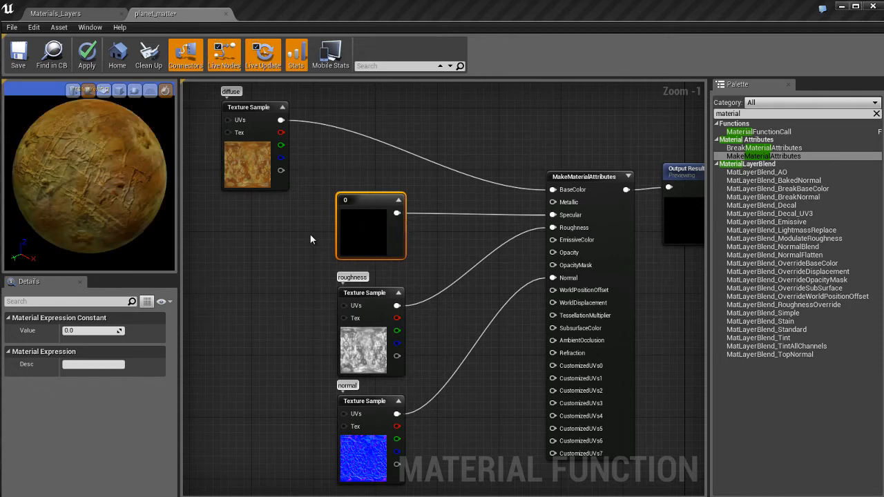
pyautogui.hotkey('ctrl', 's')
pyautogui.click(398, 199)
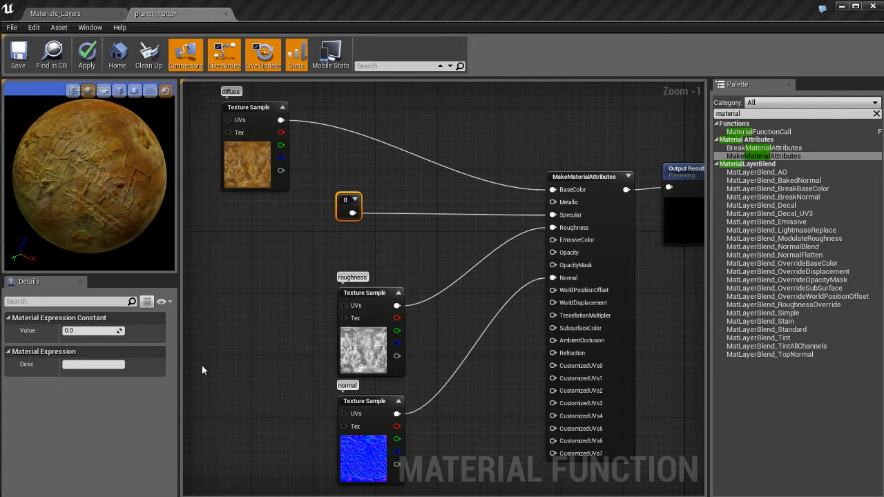
# - Label the Constant node feeding the Specular input with the description "specular"
pyautogui.click(92, 364)
pyautogui.write('specular')
pyautogui.press('Return')
pyautogui.scroll(1, 361, 241)
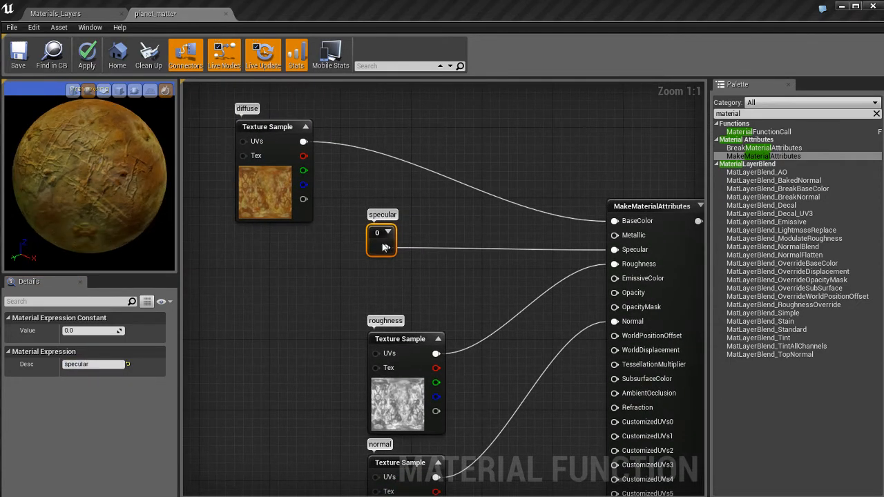
# - Set the specular constant to 0.1 and check the highlight on the preview sphere
pyautogui.click(93, 331)
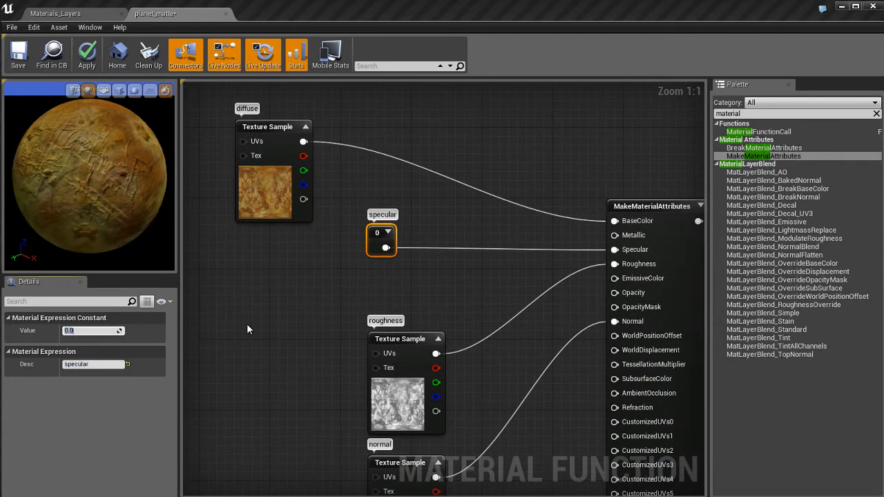
pyautogui.write('0.1')
pyautogui.press('Return')
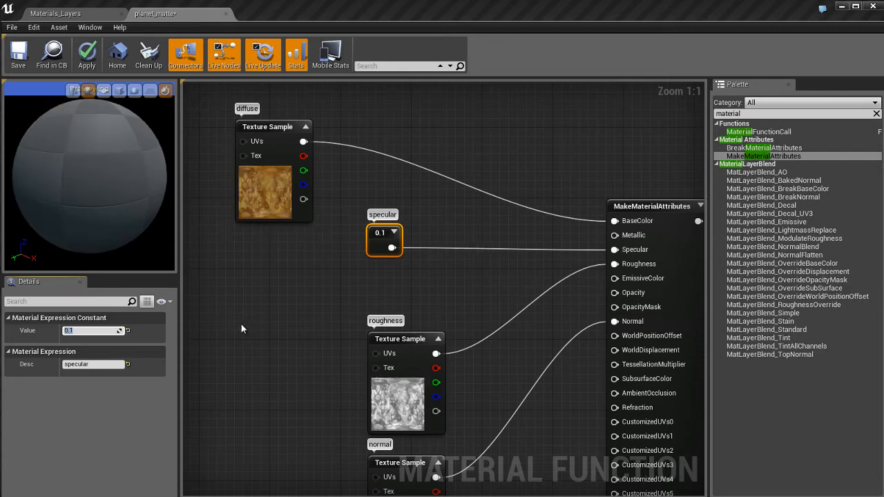
pyautogui.moveTo(112, 153)
pyautogui.mouseDown()
pyautogui.moveTo(109, 163)
pyautogui.moveTo(108, 154)
pyautogui.mouseUp()
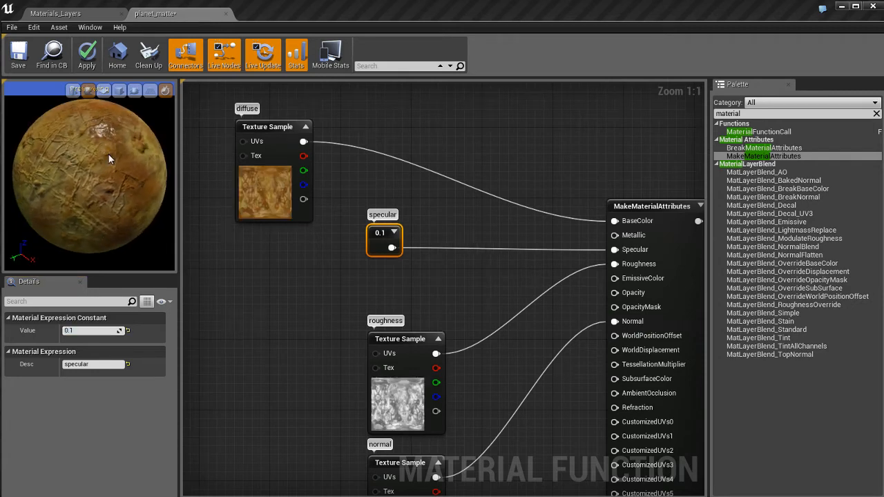
# - Set the specular constant to 1, inspect the preview sphere and deselect the node
pyautogui.click(92, 330)
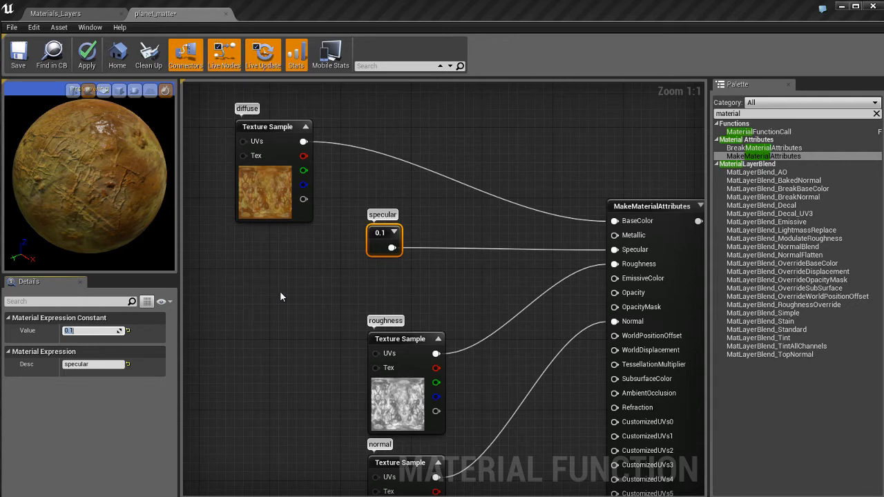
pyautogui.write('1')
pyautogui.press('Return')
pyautogui.moveTo(103, 172)
pyautogui.mouseDown()
pyautogui.moveTo(109, 221)
pyautogui.moveTo(101, 192)
pyautogui.moveTo(110, 169)
pyautogui.moveTo(119, 177)
pyautogui.moveTo(112, 187)
pyautogui.moveTo(98, 182)
pyautogui.mouseUp()
pyautogui.click(318, 283)
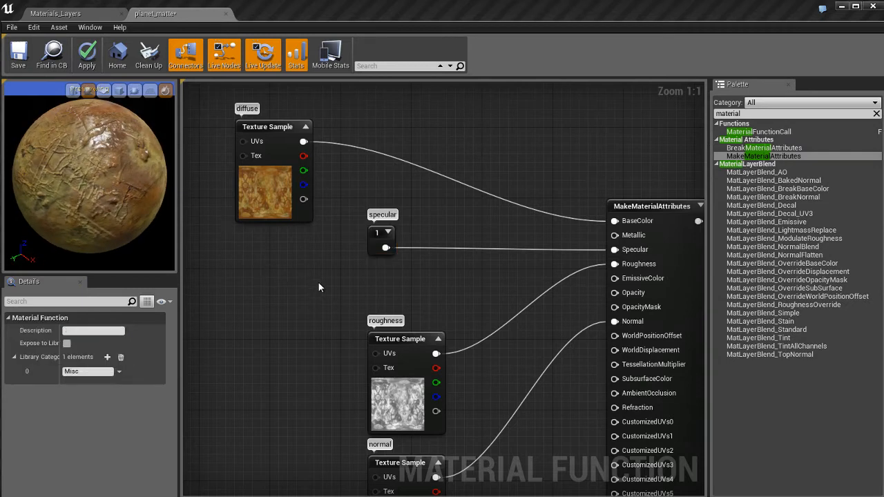
# - Shift the roughness sample to the left, add a Multiply node beside it and connect the roughness texture to input A
pyautogui.moveTo(329, 274); pyautogui.dragTo(348, 305, button='right')
pyautogui.moveTo(395, 262); pyautogui.dragTo(236, 236)
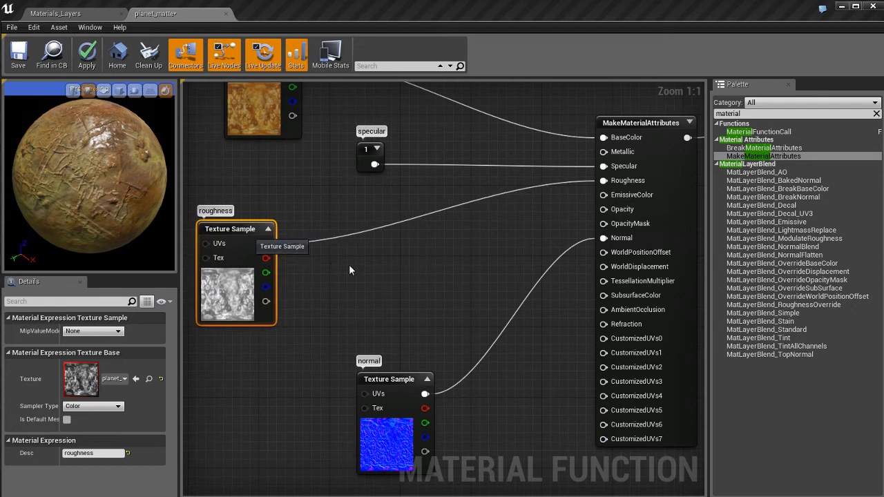
pyautogui.click(339, 277)
pyautogui.press('m')
pyautogui.click(339, 276)
pyautogui.moveTo(377, 293); pyautogui.dragTo(387, 233)
pyautogui.moveTo(265, 243); pyautogui.dragTo(357, 241)
# - Add a Constant node with its preview collapsed, connect it to Multiply's B input and raise the roughness sample slightly
pyautogui.click(325, 293)
pyautogui.press('1')
pyautogui.click(330, 291)
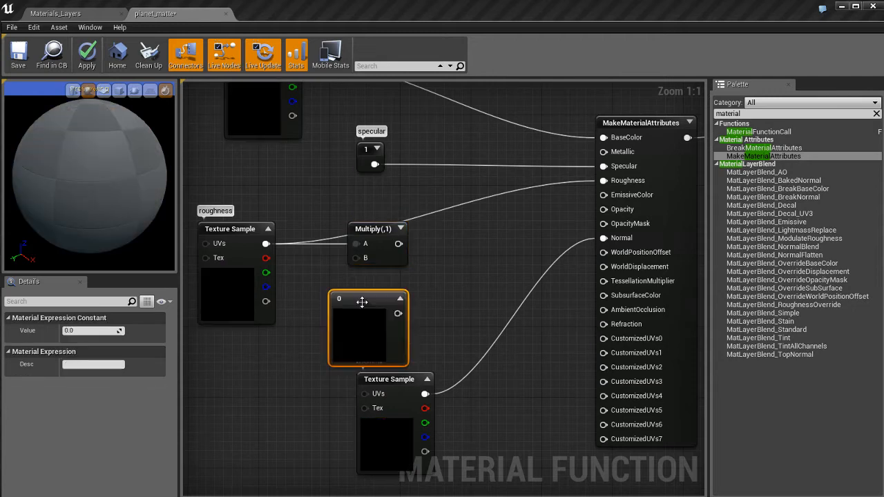
pyautogui.click(398, 299)
pyautogui.moveTo(349, 302); pyautogui.dragTo(365, 260)
pyautogui.moveTo(230, 257); pyautogui.dragTo(232, 220)
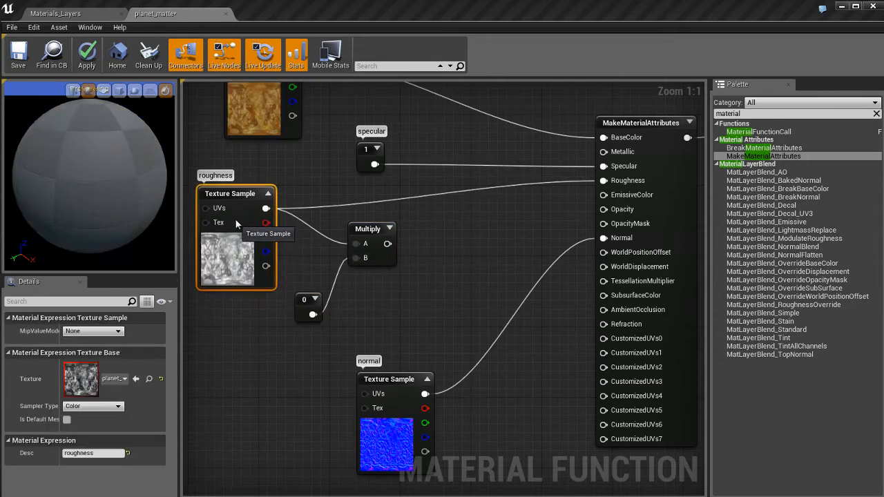
# - Move the Multiply node slightly to the right and connect its output to the Roughness input of MakeMaterialAttributes
pyautogui.moveTo(368, 297); pyautogui.dragTo(396, 312, button='right')
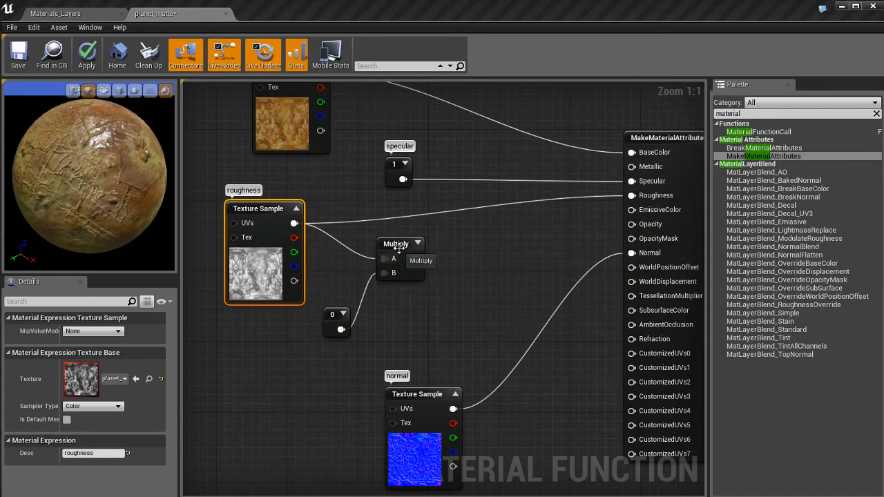
pyautogui.click(445, 256)
pyautogui.moveTo(442, 250); pyautogui.dragTo(632, 196)
# - Set the roughness multiplier constant to 1 and inspect the shine on the preview sphere
pyautogui.click(336, 322)
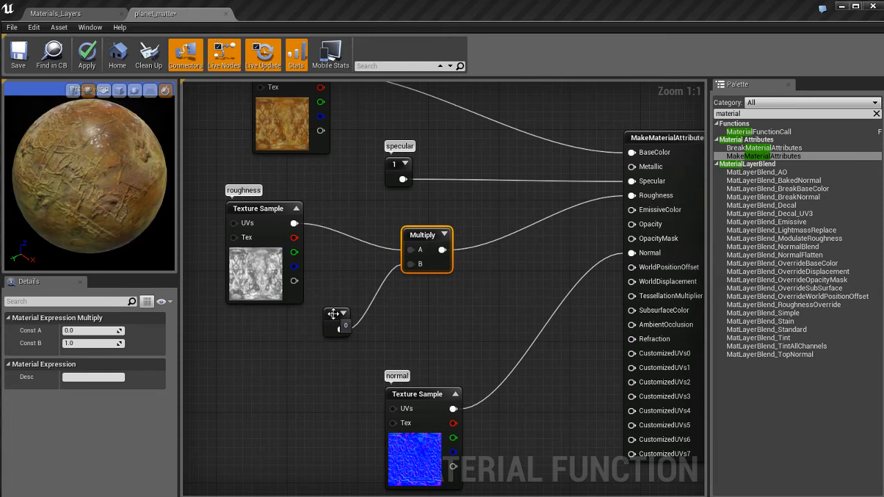
pyautogui.moveTo(104, 224); pyautogui.dragTo(77, 185)
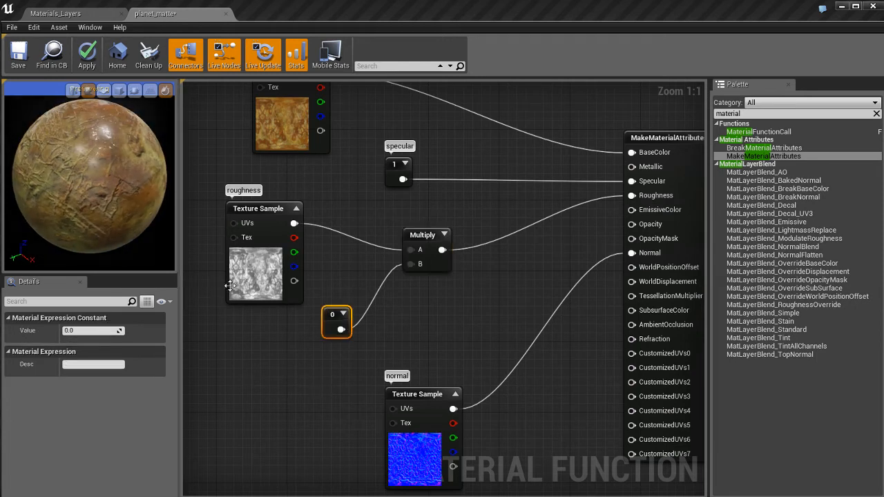
pyautogui.click(103, 331)
pyautogui.write('1')
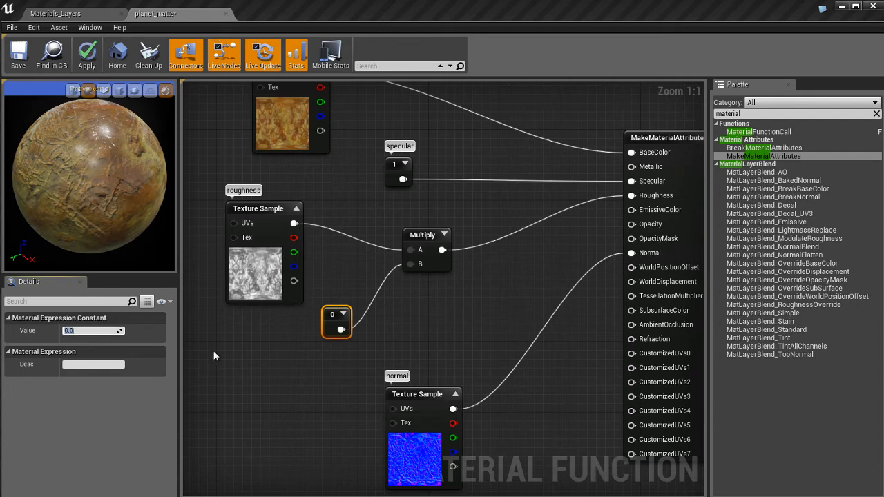
pyautogui.press('Return')
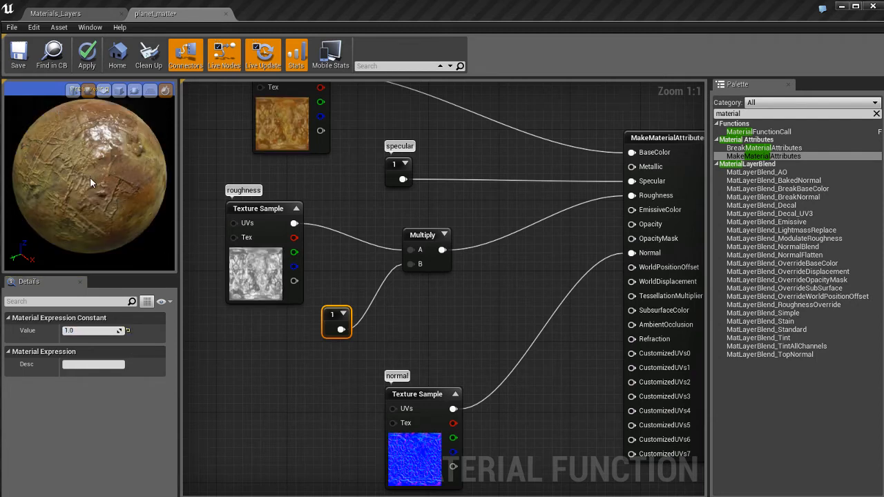
pyautogui.moveTo(91, 178)
pyautogui.mouseDown()
pyautogui.moveTo(103, 160)
pyautogui.moveTo(93, 181)
pyautogui.mouseUp()
# - Raise the roughness multiplier constant to 2 and rotate the preview to judge the highlight
pyautogui.click(97, 331)
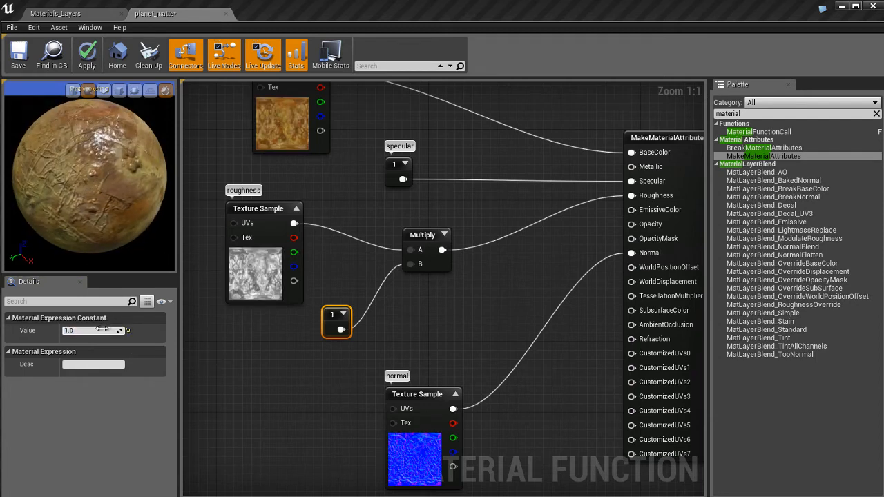
pyautogui.write('2')
pyautogui.press('Return')
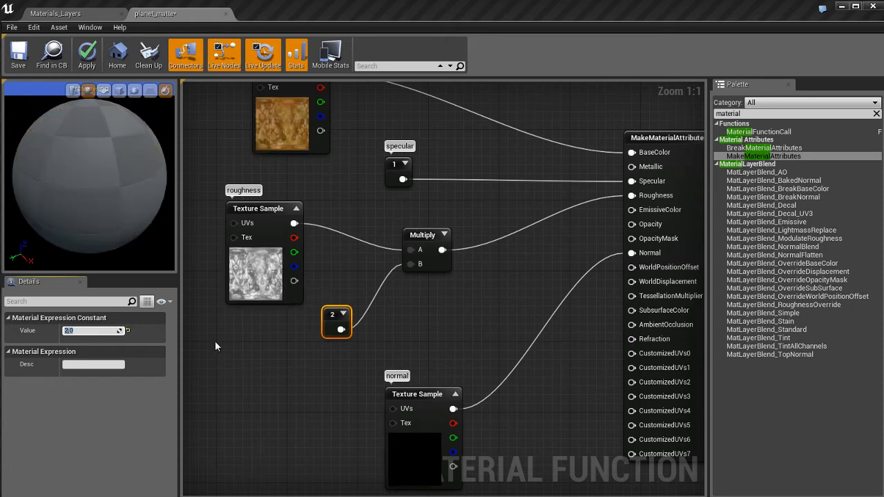
pyautogui.moveTo(121, 201)
pyautogui.mouseDown()
pyautogui.moveTo(104, 185)
pyautogui.moveTo(199, 146)
pyautogui.moveTo(200, 161)
pyautogui.moveTo(224, 148)
pyautogui.moveTo(233, 133)
pyautogui.moveTo(219, 110)
pyautogui.moveTo(214, 152)
pyautogui.moveTo(109, 208)
pyautogui.moveTo(110, 198)
pyautogui.mouseUp()
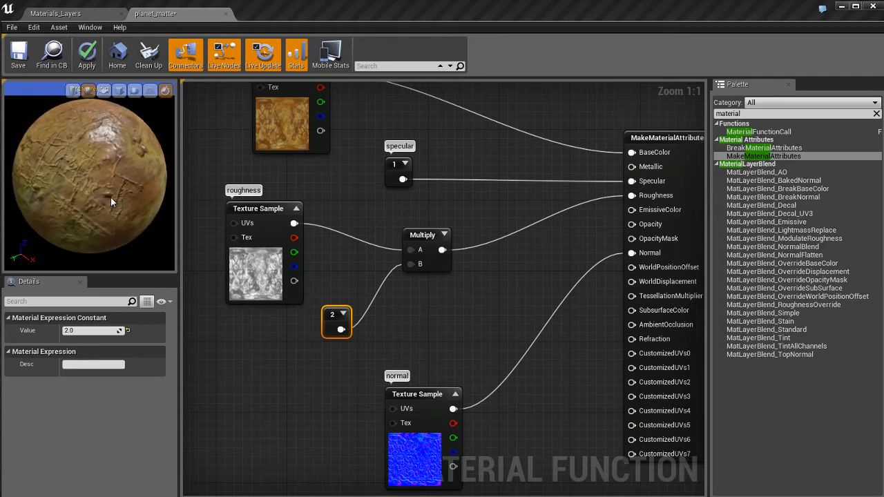
# - Try a roughness multiplier of 5 and examine the sphere's surface from another angle
pyautogui.click(100, 331)
pyautogui.write('5')
pyautogui.press('Return')
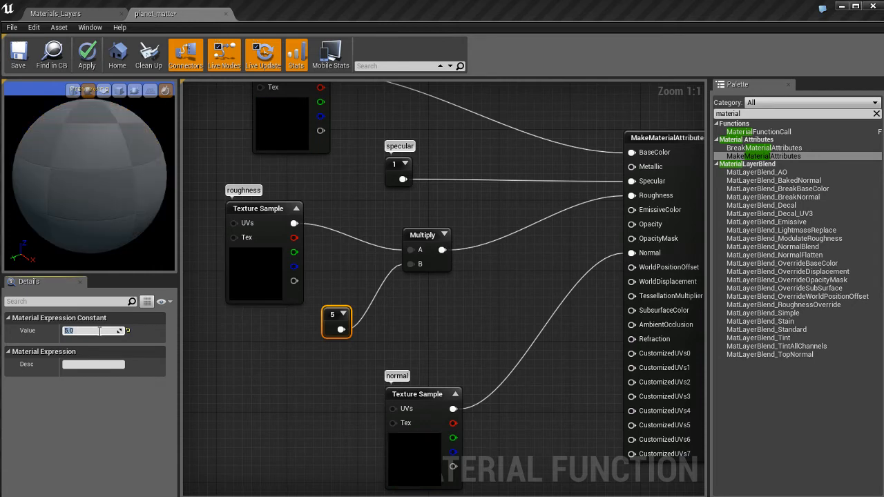
pyautogui.moveTo(107, 167); pyautogui.dragTo(130, 165)
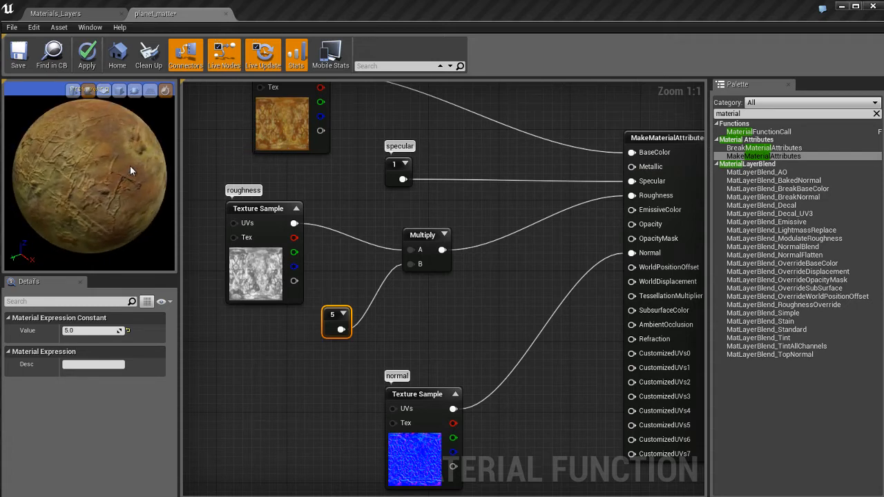
# - Set the roughness multiplier constant to 3, check the preview sphere and deselect the node
pyautogui.write('3')
pyautogui.press('Return')
pyautogui.moveTo(97, 204); pyautogui.dragTo(191, 248)
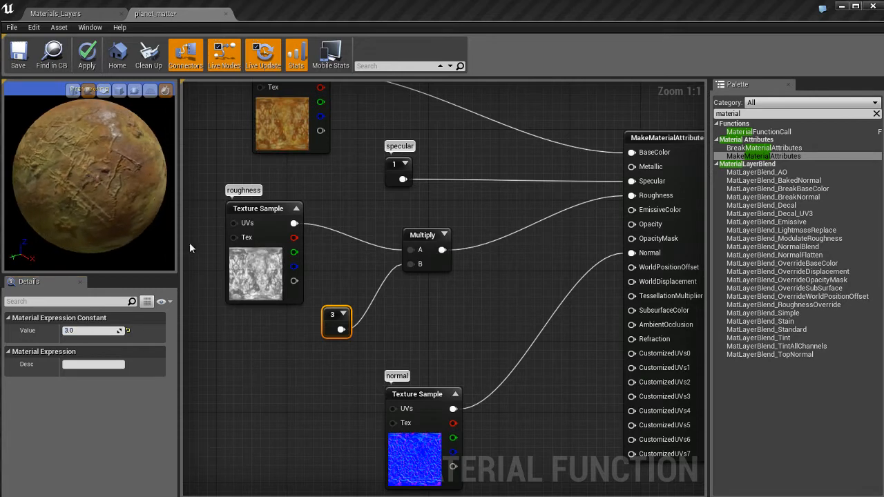
pyautogui.click(341, 270)
pyautogui.moveTo(414, 291); pyautogui.dragTo(411, 306, button='right')
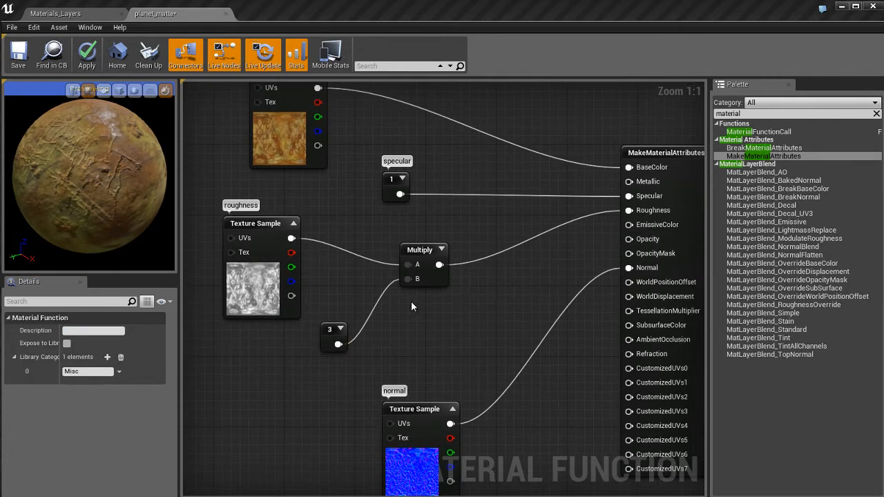
pyautogui.click(329, 329)
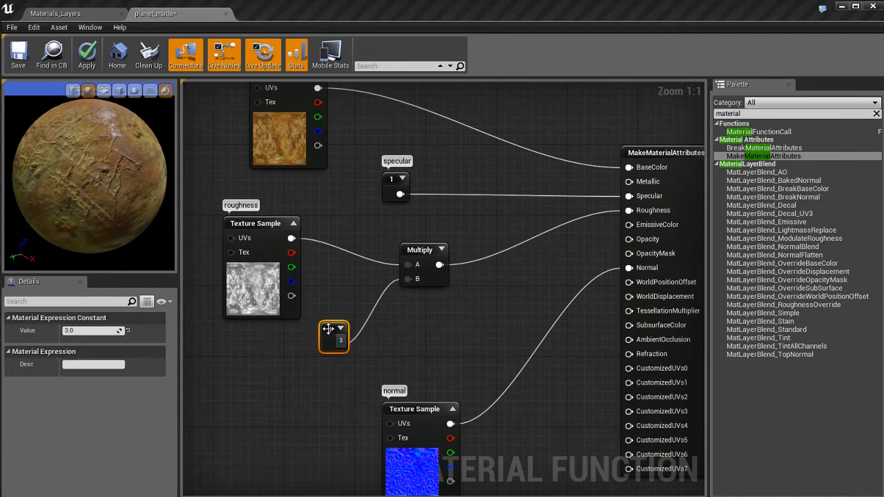
pyautogui.rightClick(329, 329)
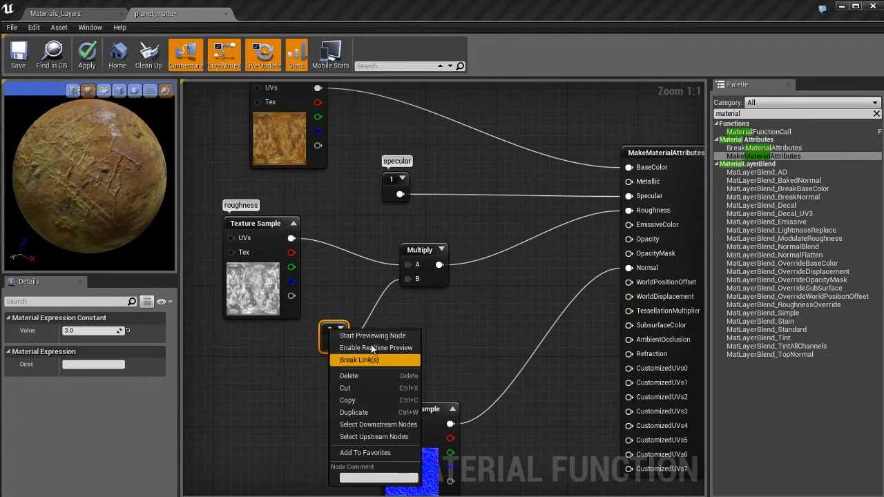
pyautogui.click(343, 280)
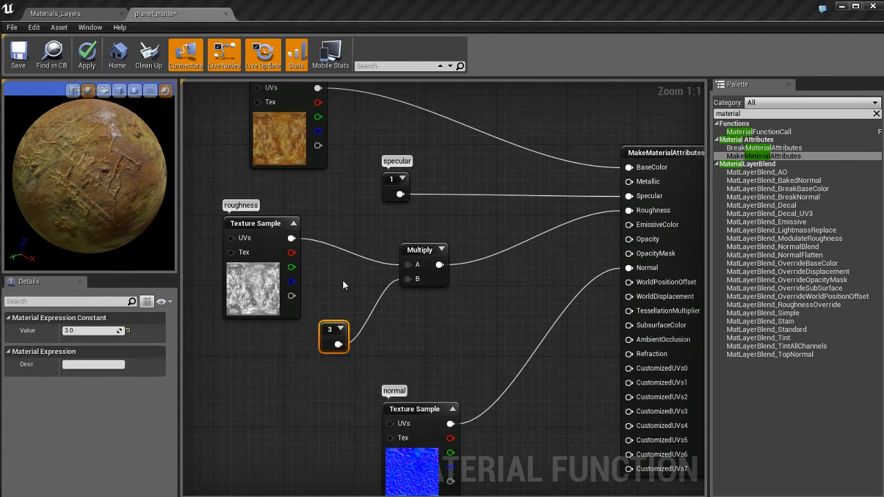
pyautogui.click(327, 329)
pyautogui.rightClick(326, 329)
pyautogui.click(455, 329)
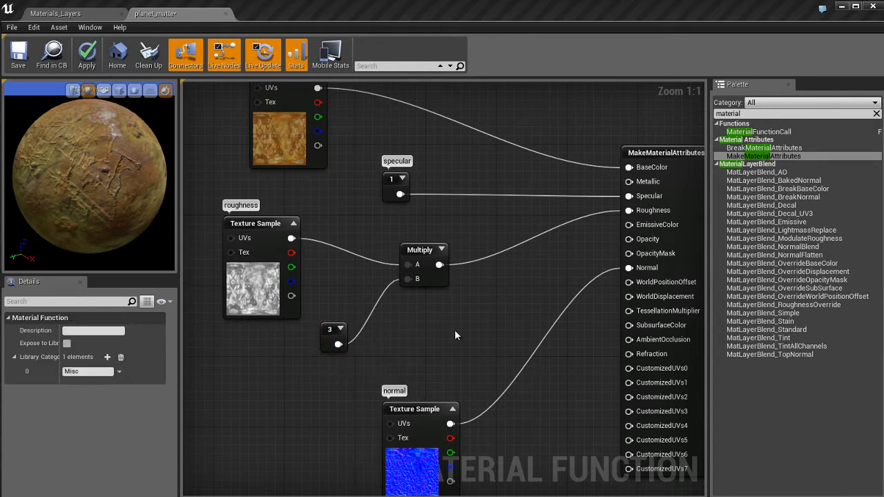
# - Apply the planet_matte function changes and open the planet_mat material from the MyMaterials folder
pyautogui.moveTo(476, 359); pyautogui.dragTo(476, 346, button='right')
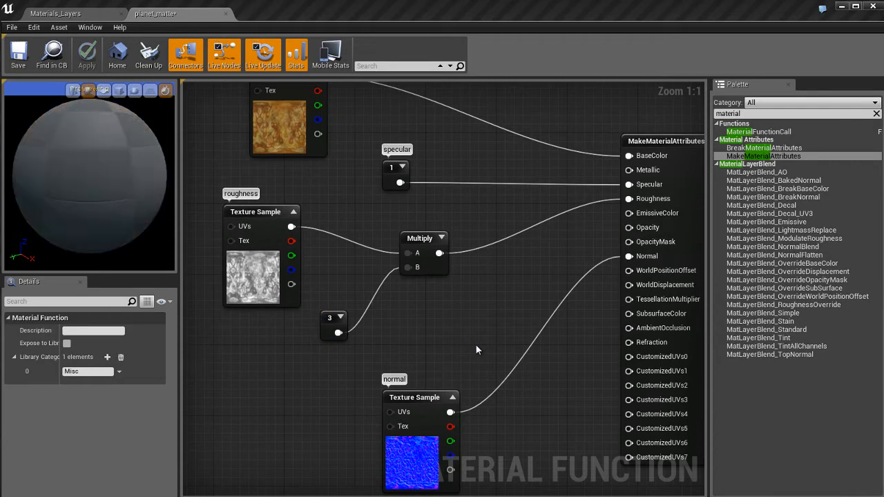
pyautogui.click(82, 14)
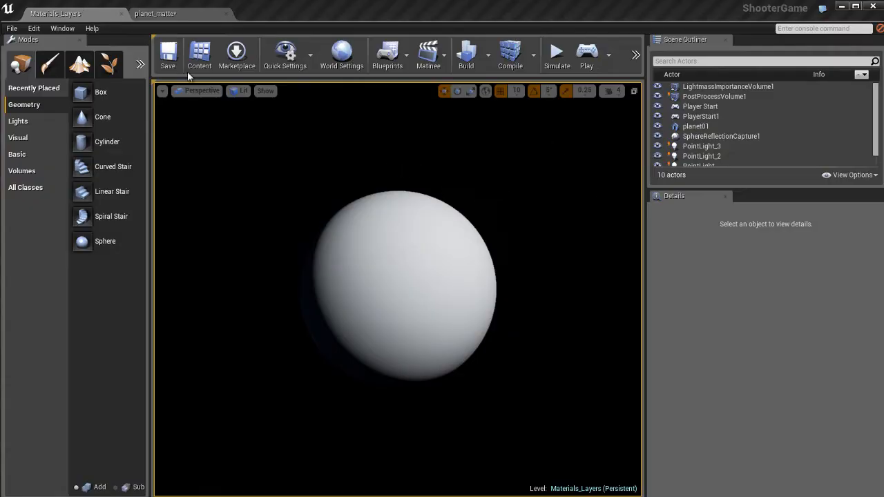
pyautogui.click(168, 14)
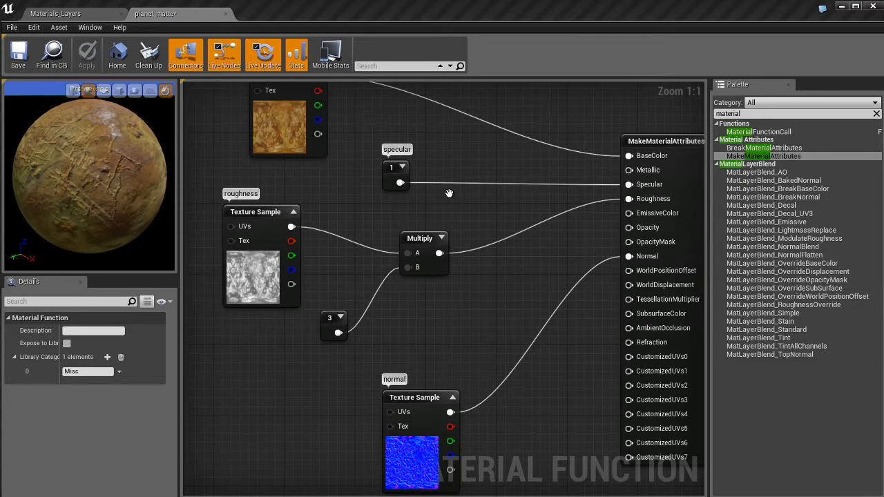
pyautogui.hotkey('ctrl', 'b')
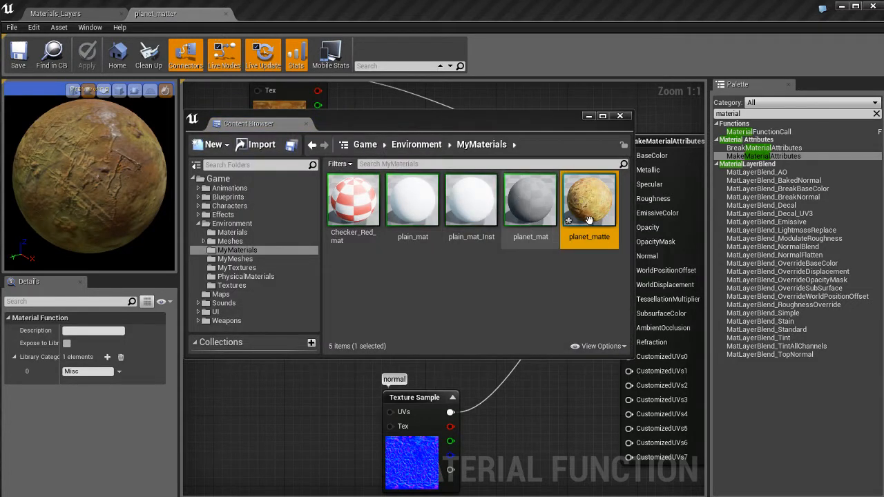
pyautogui.click(525, 218)
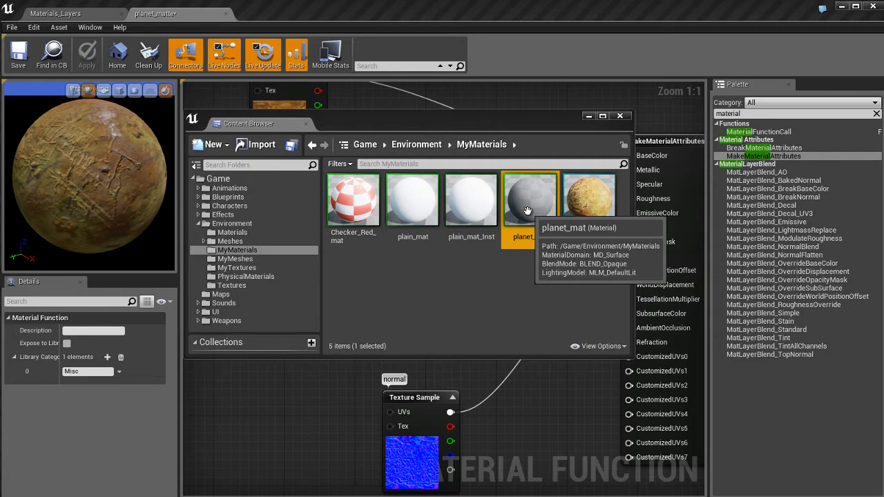
pyautogui.doubleClick(527, 211)
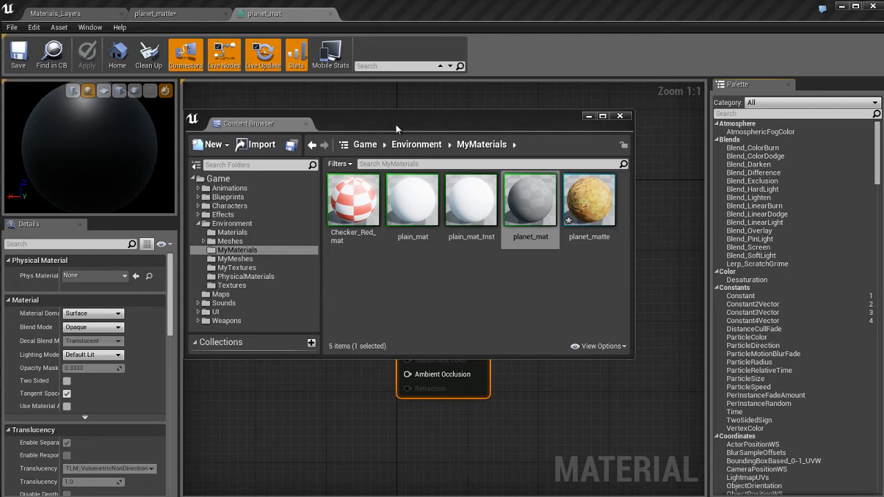
# - Add the planet_matte function from the Content Browser to the planet_mat graph and place it left of the main material node
pyautogui.moveTo(396, 129); pyautogui.dragTo(883, 159)
pyautogui.moveTo(382, 253); pyautogui.dragTo(516, 271, button='right')
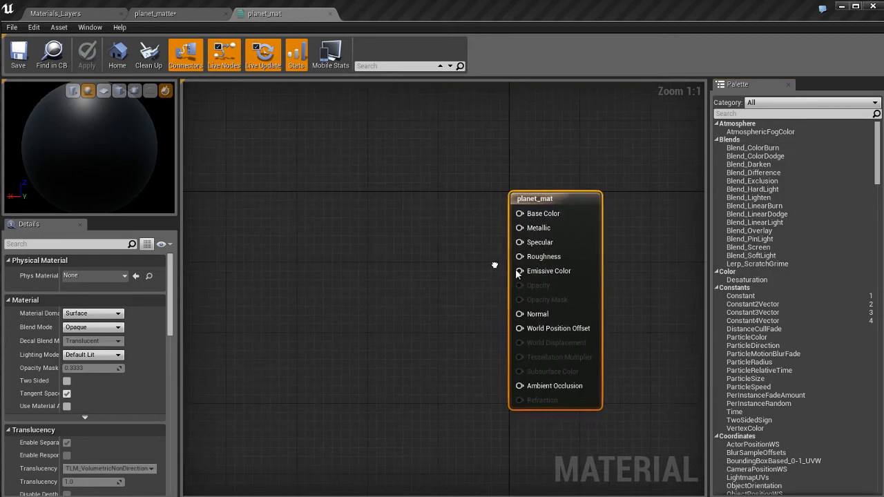
pyautogui.moveTo(883, 165); pyautogui.dragTo(554, 88)
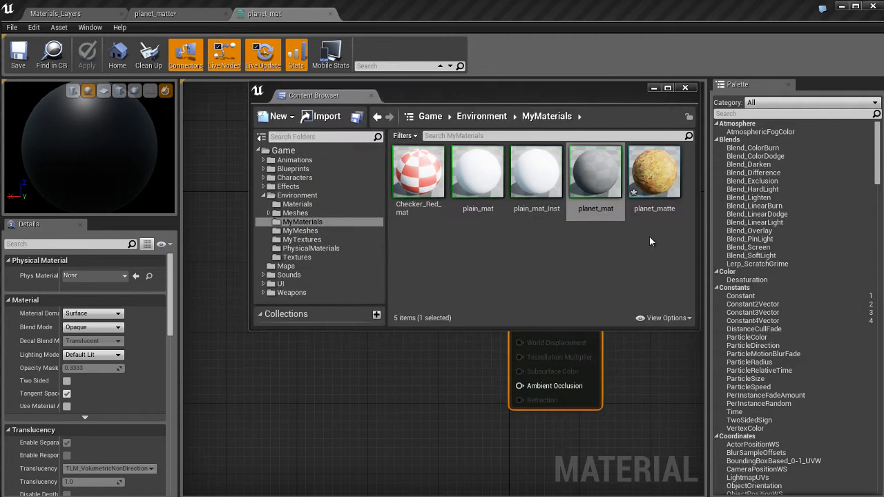
pyautogui.click(659, 180)
pyautogui.moveTo(660, 171); pyautogui.dragTo(339, 375)
pyautogui.moveTo(422, 95); pyautogui.dragTo(883, 173)
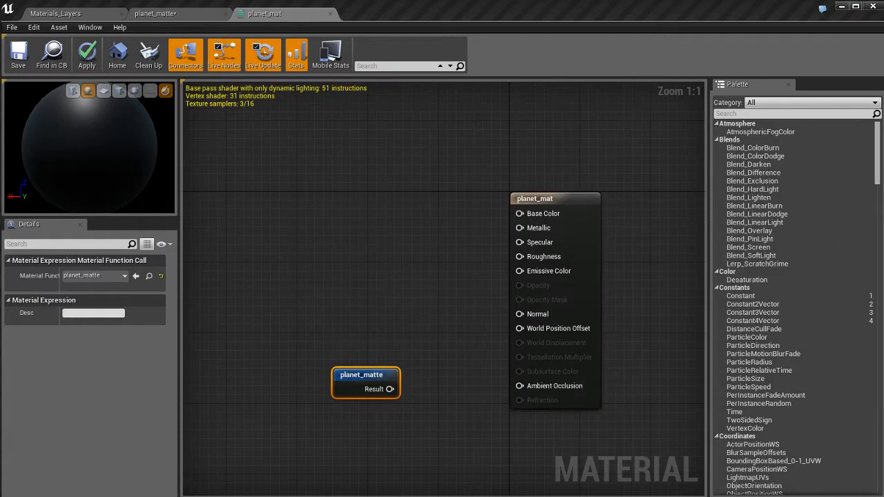
pyautogui.moveTo(431, 312); pyautogui.dragTo(462, 315, button='right')
pyautogui.moveTo(381, 378); pyautogui.dragTo(316, 229)
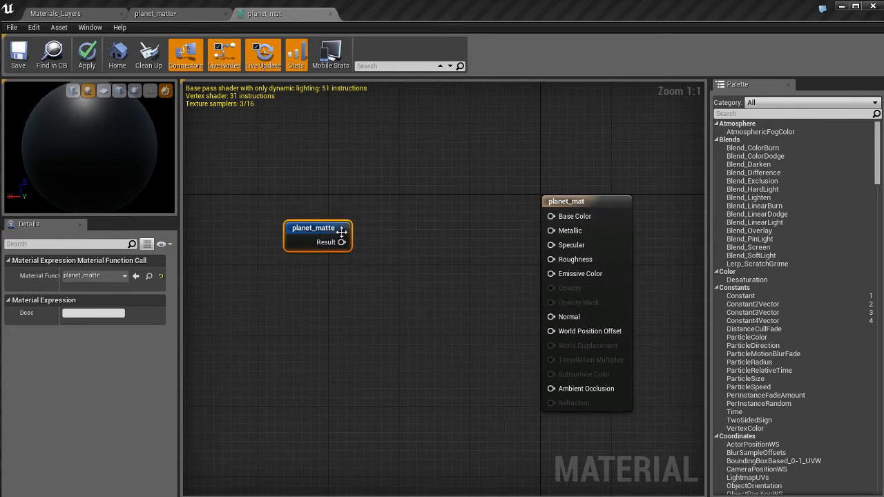
# - Move the planet_matte node closer to the main material node and return to the planet_matte function graph
pyautogui.moveTo(315, 259); pyautogui.dragTo(345, 276, button='right')
pyautogui.moveTo(327, 246); pyautogui.dragTo(380, 219)
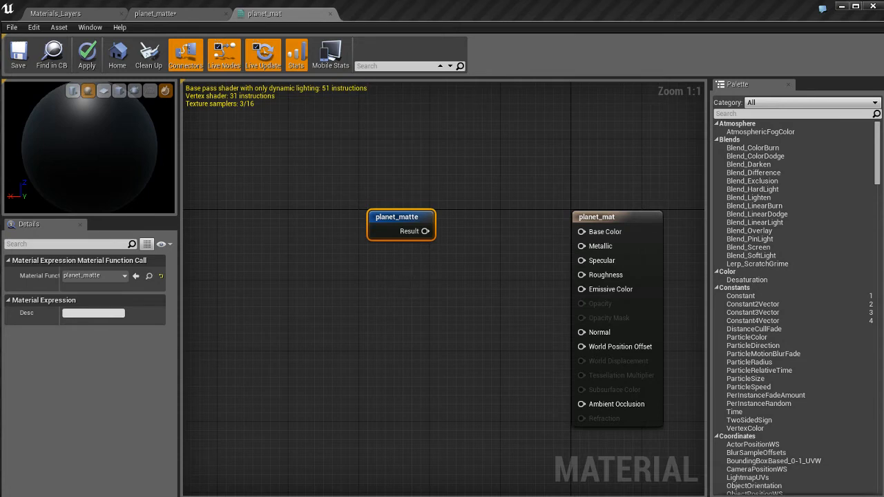
pyautogui.click(188, 15)
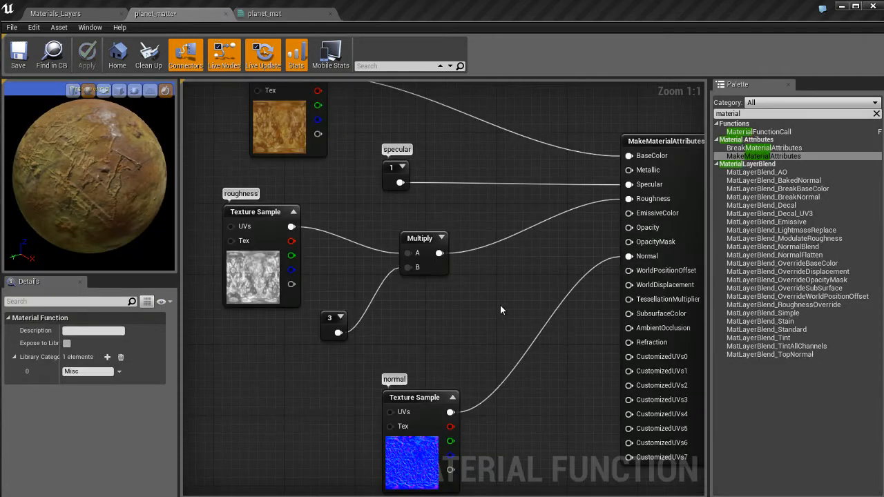
# - Search the available nodes for "function" and add a FunctionInput node below the constant 3
pyautogui.click(358, 329)
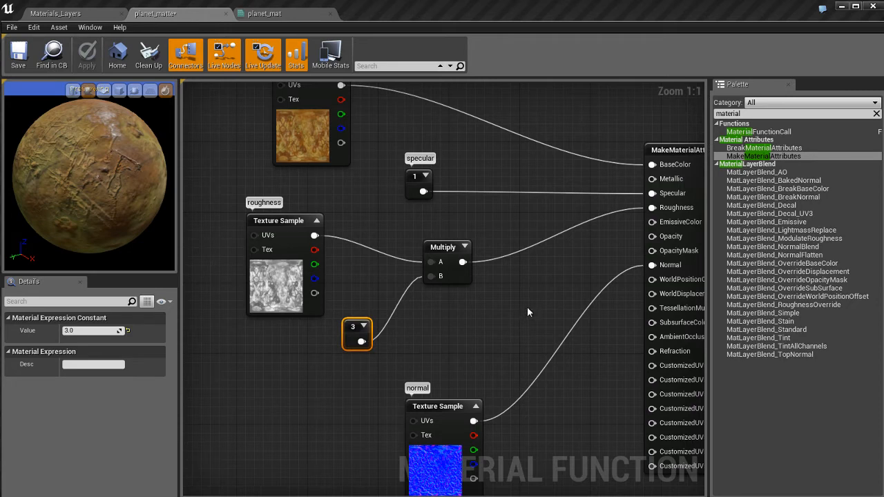
pyautogui.click(876, 114)
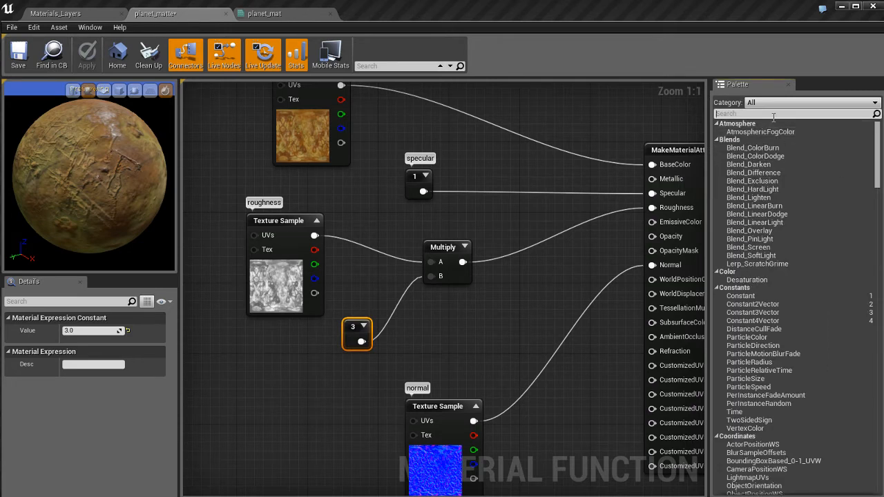
pyautogui.write('function')
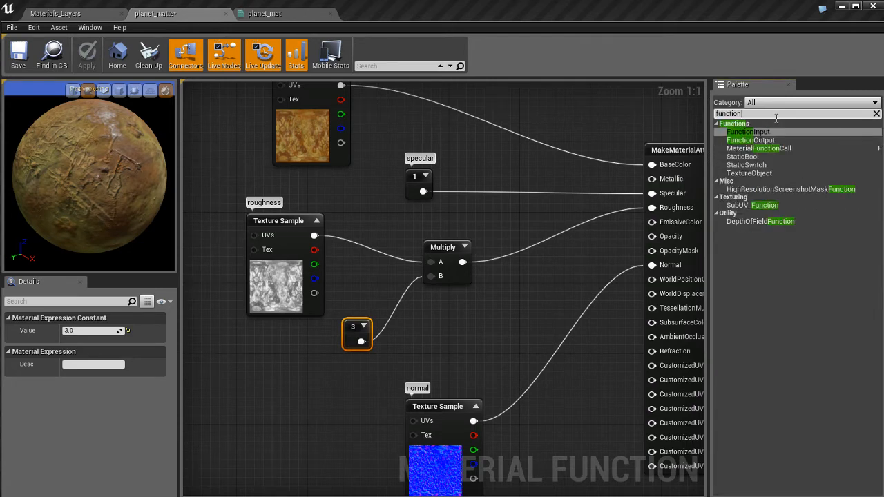
pyautogui.moveTo(748, 131); pyautogui.dragTo(318, 377)
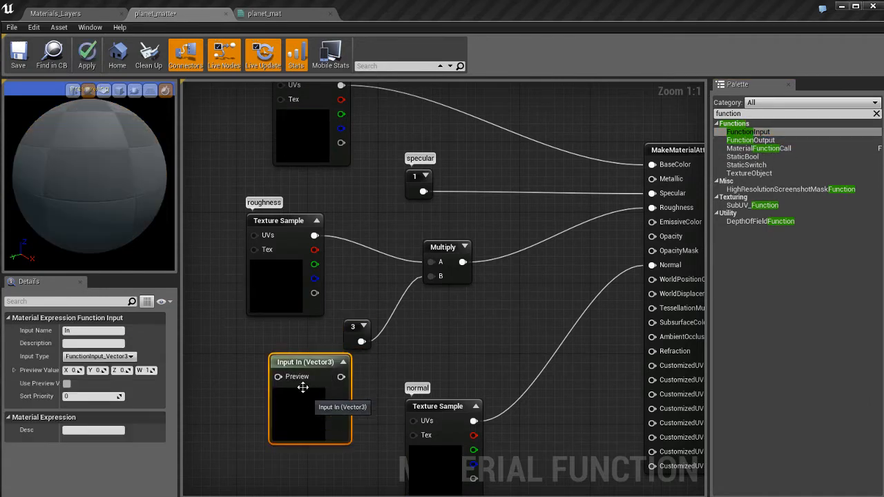
# - Collapse the function input's preview and rearrange the roughness texture, constant 3 and input node so the input sits between the constant and Multiply
pyautogui.moveTo(297, 264); pyautogui.dragTo(278, 228)
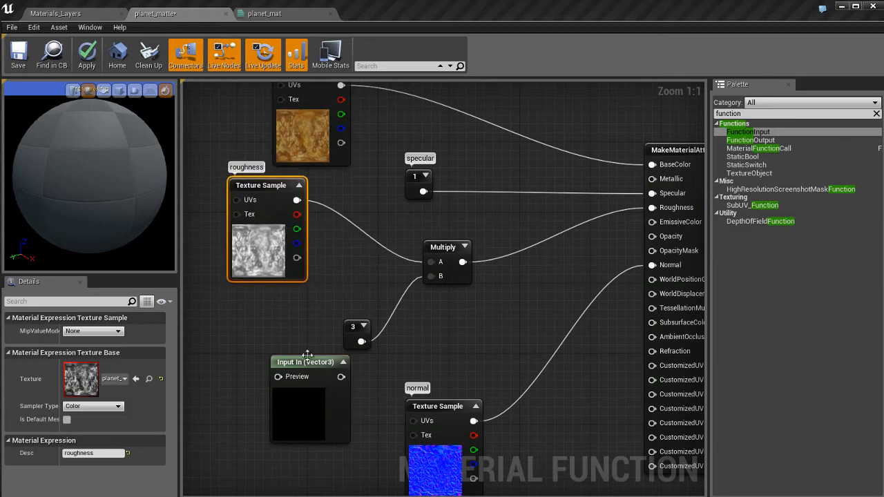
pyautogui.click(343, 362)
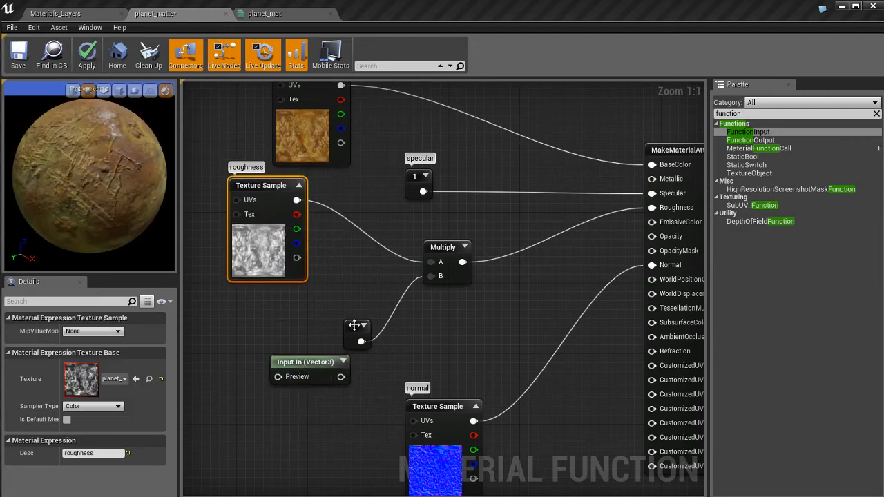
pyautogui.moveTo(354, 327); pyautogui.dragTo(224, 326)
pyautogui.moveTo(300, 363); pyautogui.dragTo(329, 330)
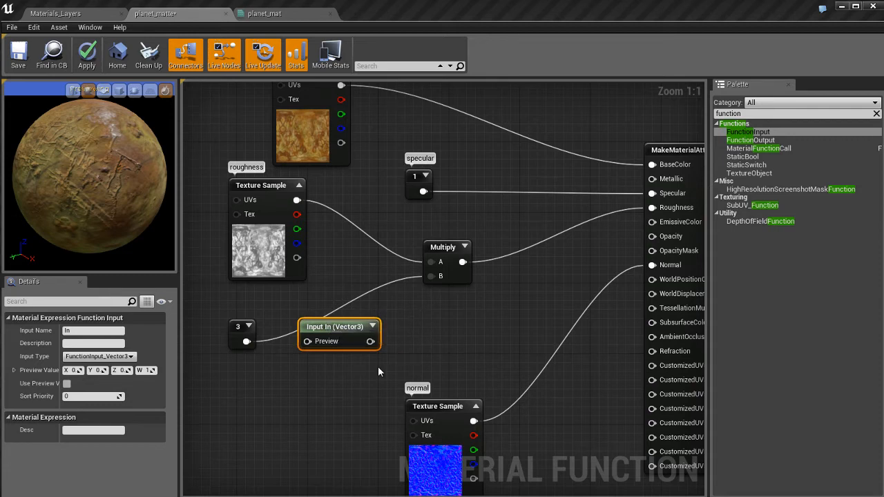
# - Connect the function input to Multiply's B and the constant 3 to the input's Preview, moving the constant closer to it
pyautogui.moveTo(370, 342); pyautogui.dragTo(433, 276)
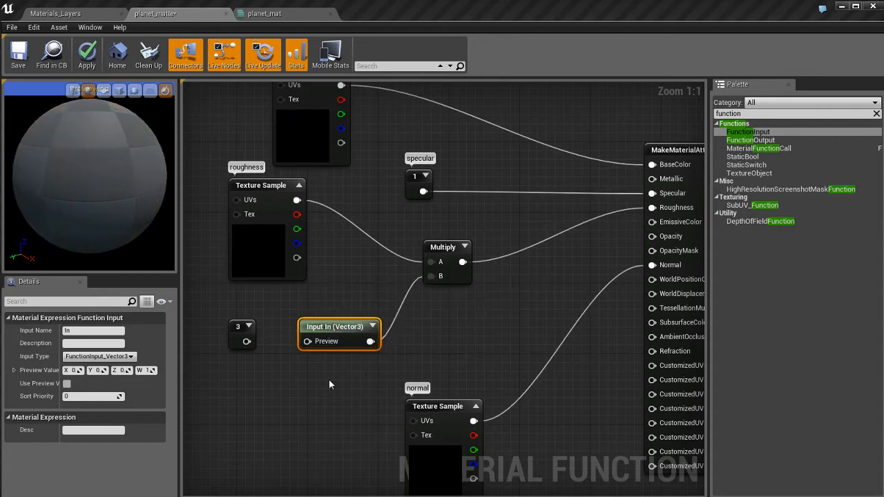
pyautogui.moveTo(247, 341); pyautogui.dragTo(308, 341)
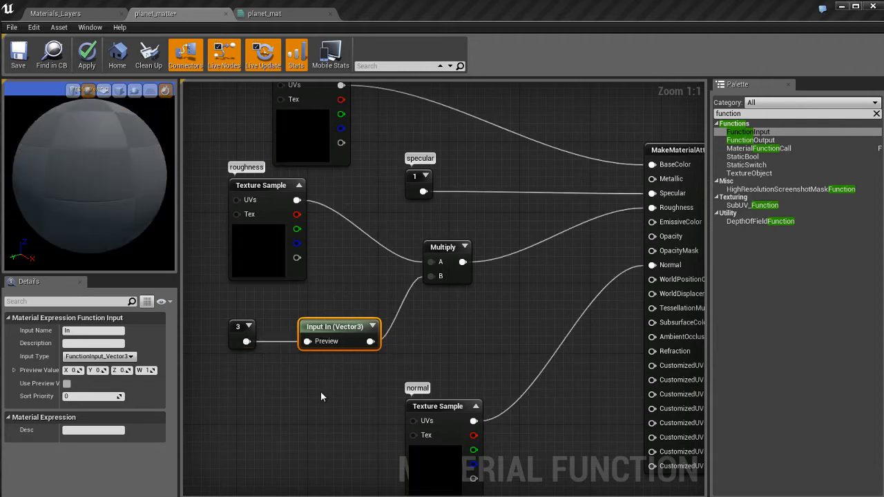
pyautogui.click(238, 338)
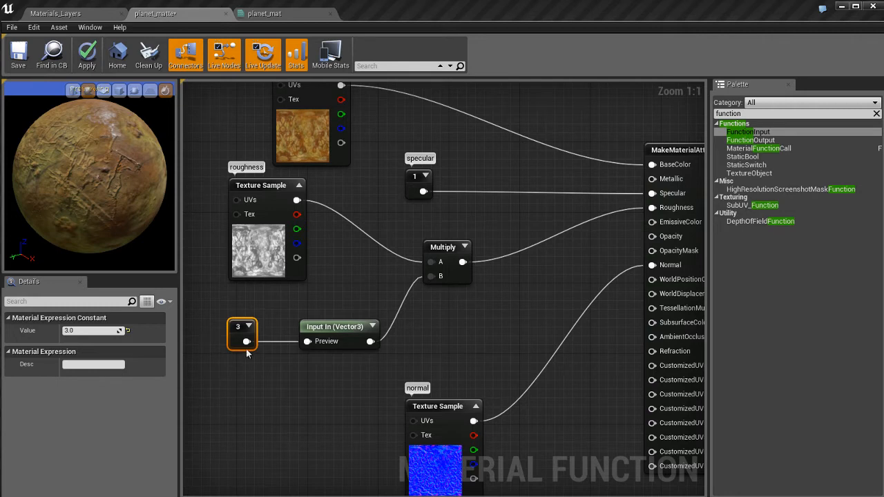
pyautogui.moveTo(241, 326)
pyautogui.mouseDown()
pyautogui.moveTo(251, 335)
pyautogui.moveTo(239, 325)
pyautogui.mouseUp()
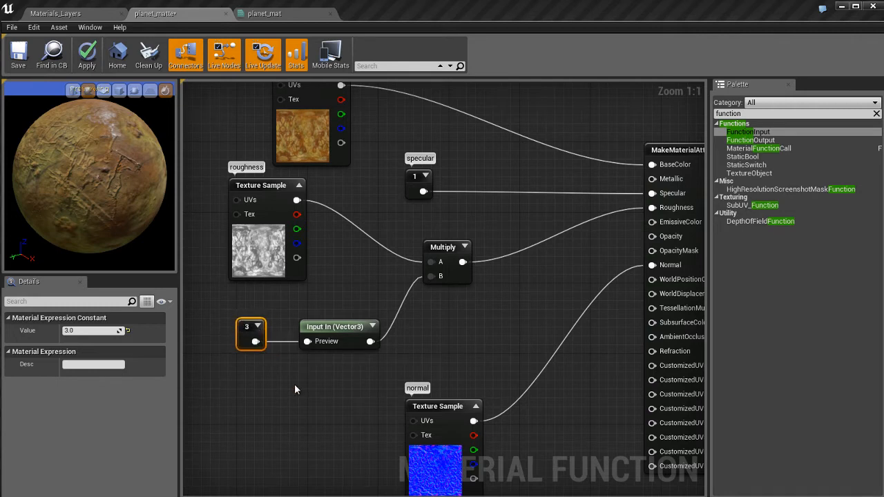
# - Try deleting the constant 3 that feeds the function input and undo the deletion
pyautogui.press('Delete')
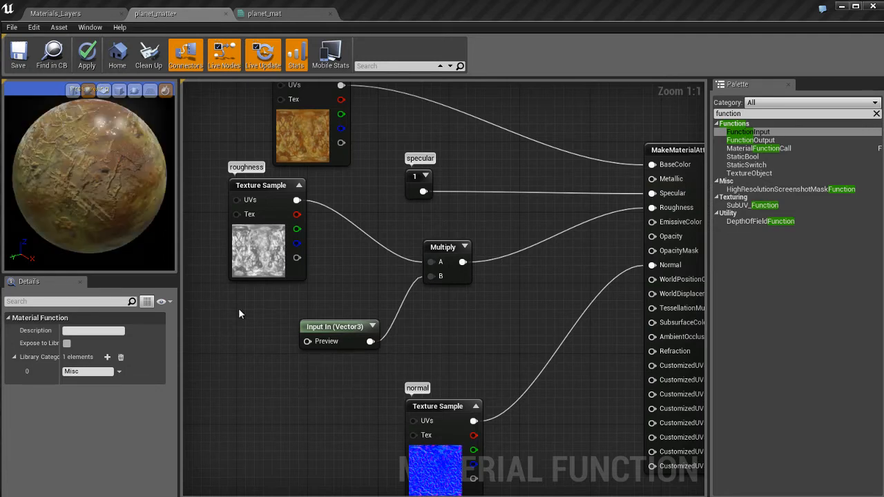
pyautogui.hotkey('ctrl', 'z')
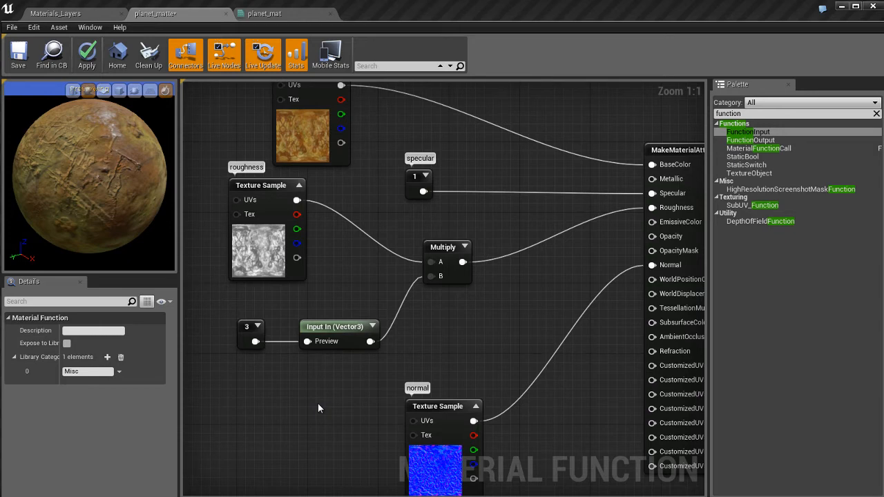
# - Apply the planet_matte function changes and check the new input on its node in planet_mat
pyautogui.hotkey('ctrl', 's')
pyautogui.click(340, 342)
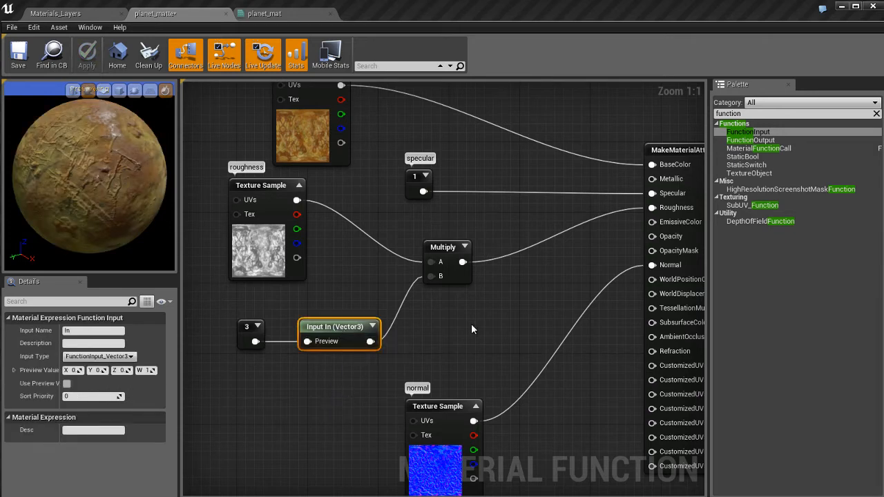
pyautogui.click(453, 335)
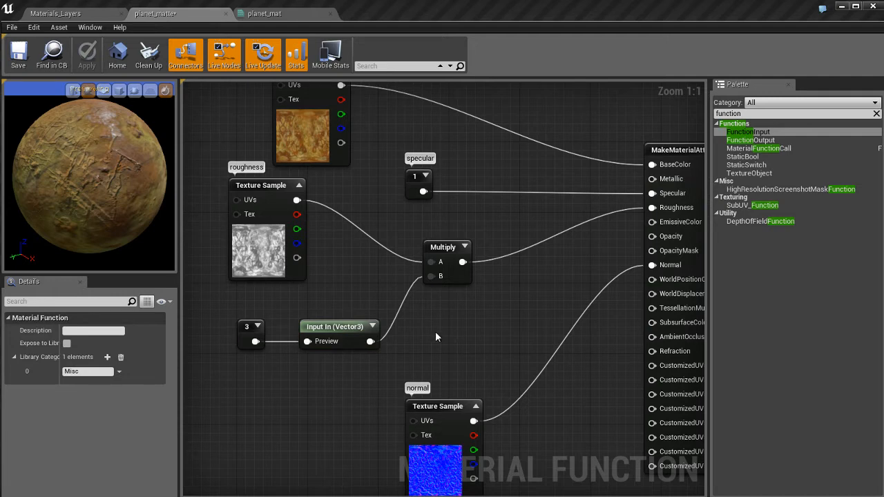
pyautogui.click(271, 14)
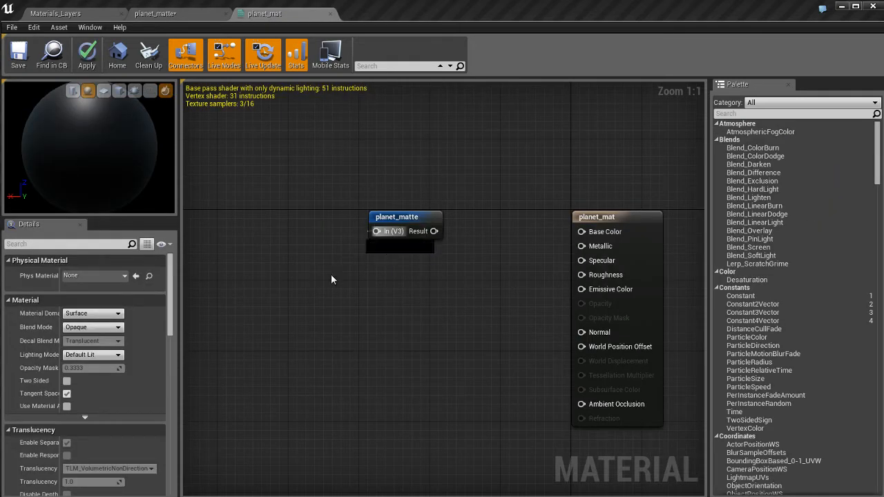
pyautogui.moveTo(376, 231); pyautogui.dragTo(286, 267)
pyautogui.press('Escape')
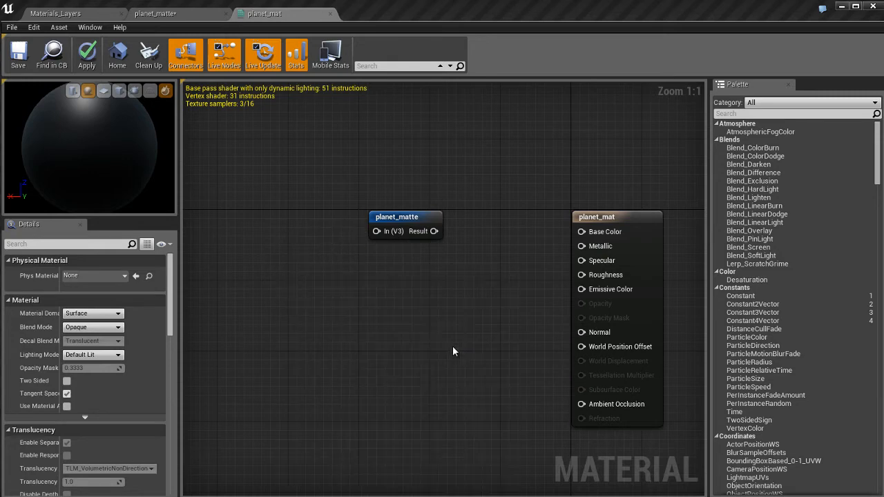
# - Rename the function input in planet_matte as roughness and apply the function changes
pyautogui.click(181, 15)
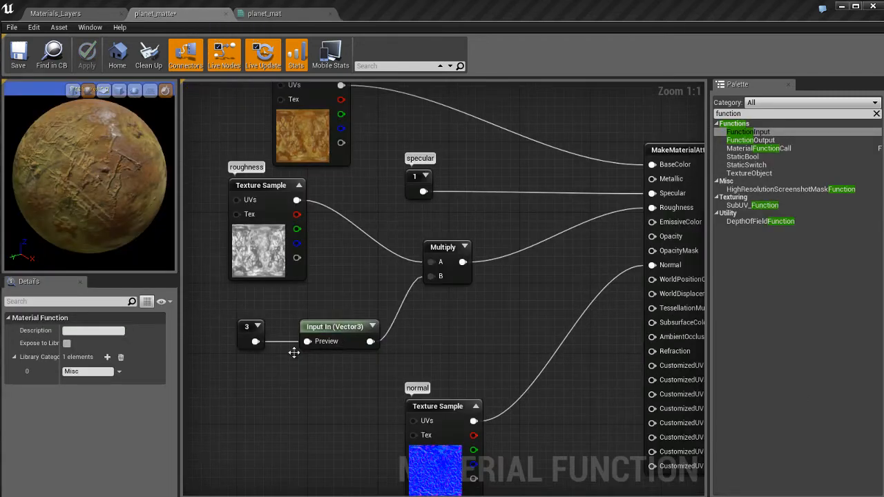
pyautogui.click(324, 327)
pyautogui.click(99, 332)
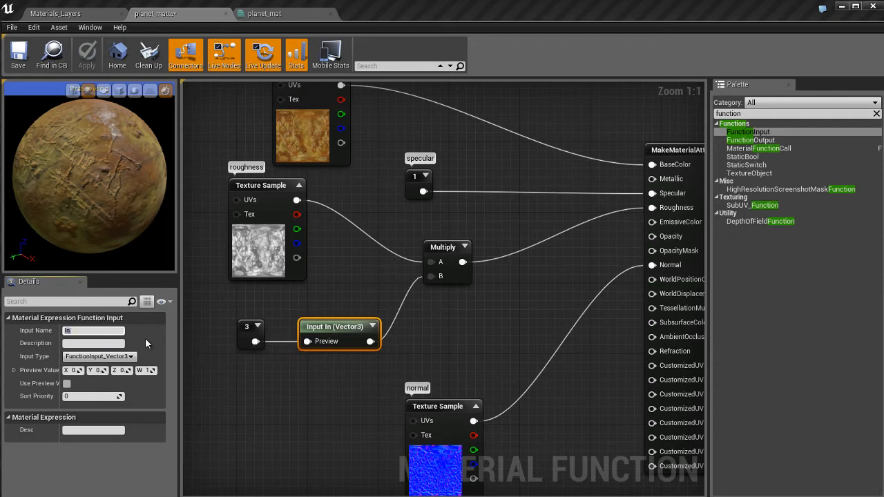
pyautogui.write('roughness')
pyautogui.press('Return')
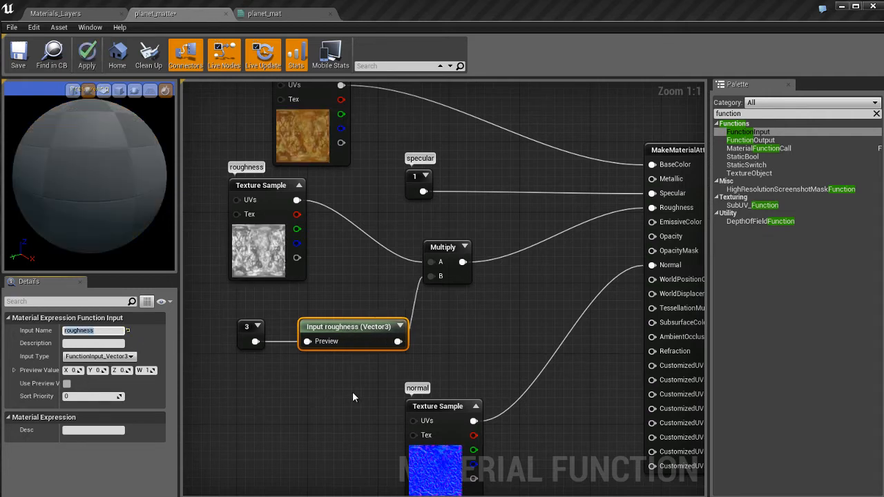
pyautogui.hotkey('ctrl', 's')
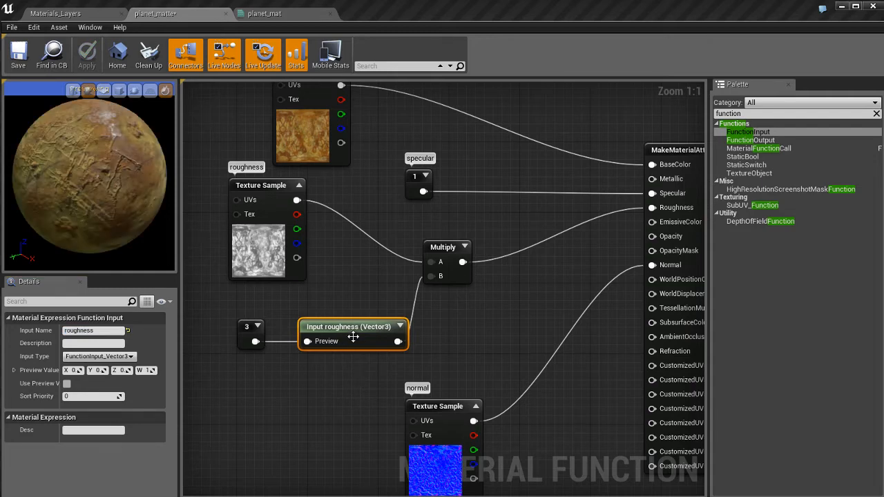
# - Shift the constant 3 and the roughness input together away from Multiply, deselect them and apply the function changes
pyautogui.moveTo(310, 357); pyautogui.dragTo(253, 333)
pyautogui.moveTo(339, 326); pyautogui.dragTo(313, 327)
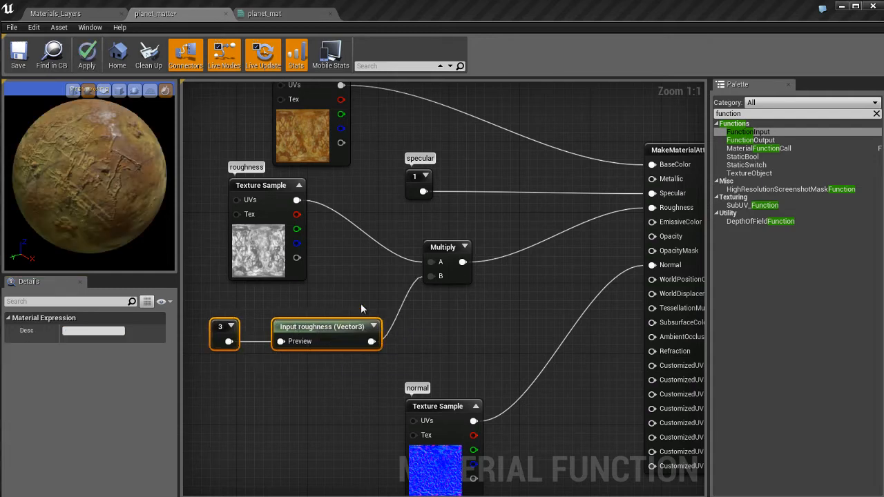
pyautogui.click(384, 291)
pyautogui.hotkey('ctrl', 's')
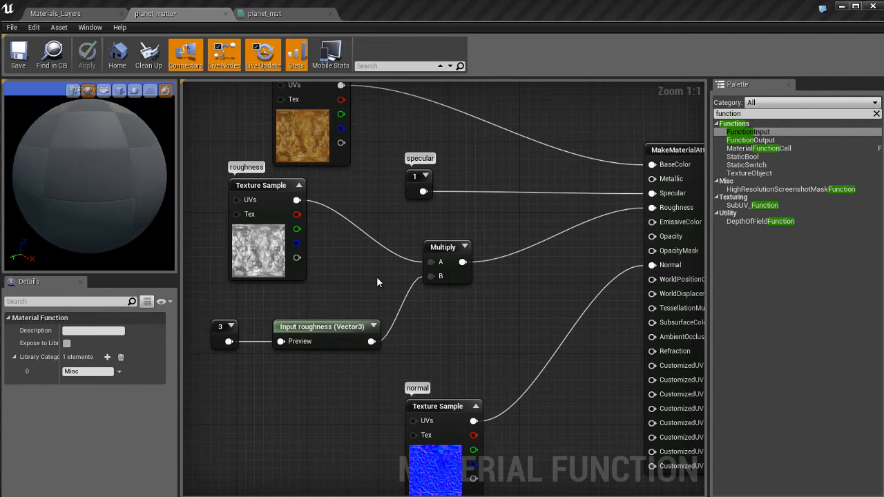
# - In planet_mat, add a Constant node wired to planet_matte's roughness input and place it left of that node
pyautogui.click(277, 14)
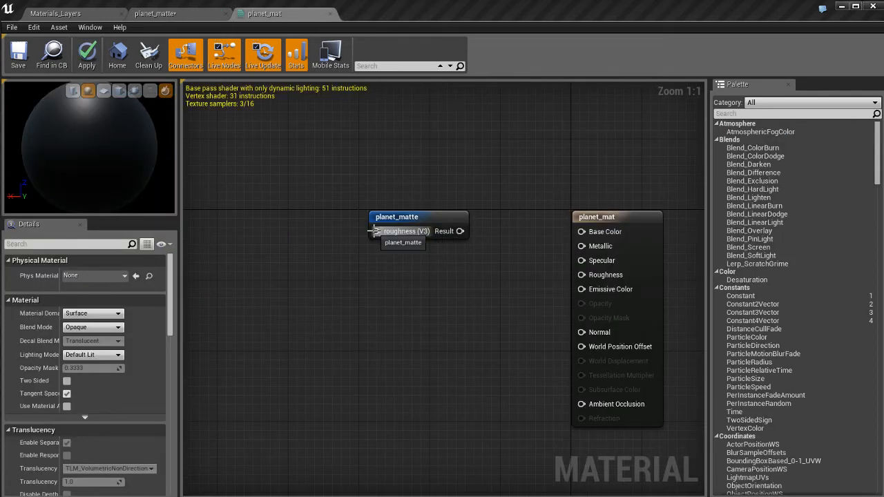
pyautogui.moveTo(373, 230); pyautogui.dragTo(280, 265)
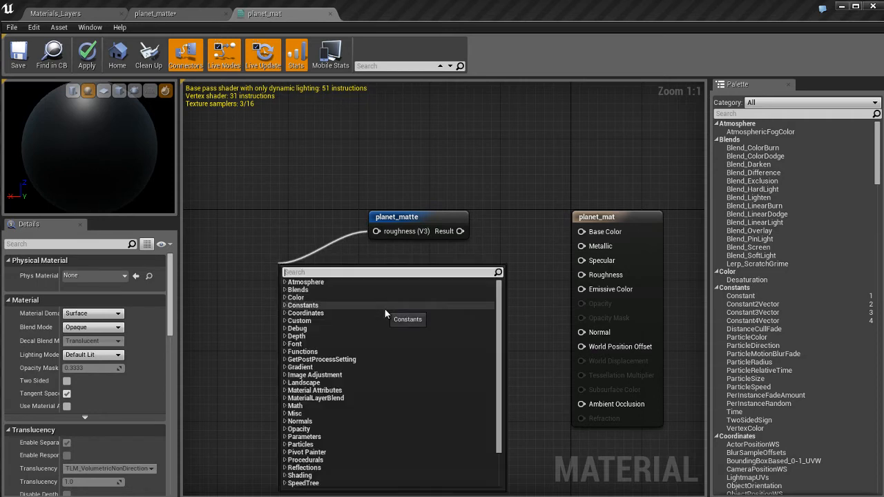
pyautogui.write('constant')
pyautogui.press('Return')
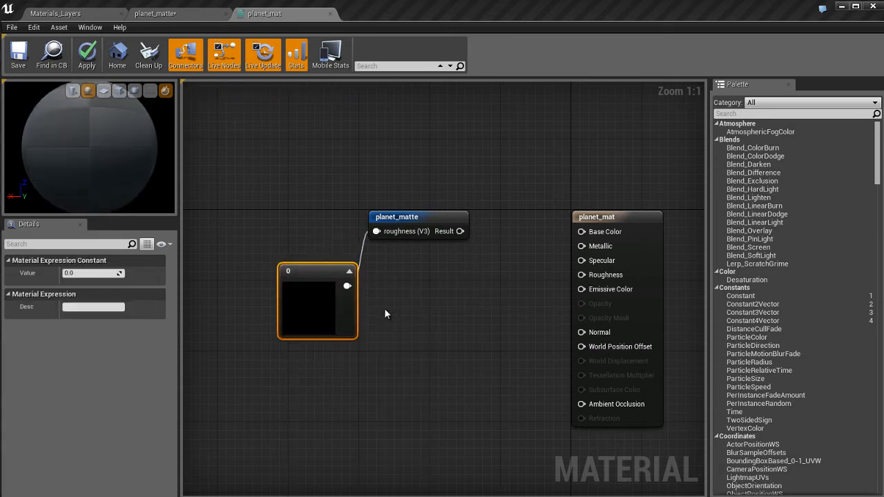
pyautogui.moveTo(324, 283); pyautogui.dragTo(289, 247)
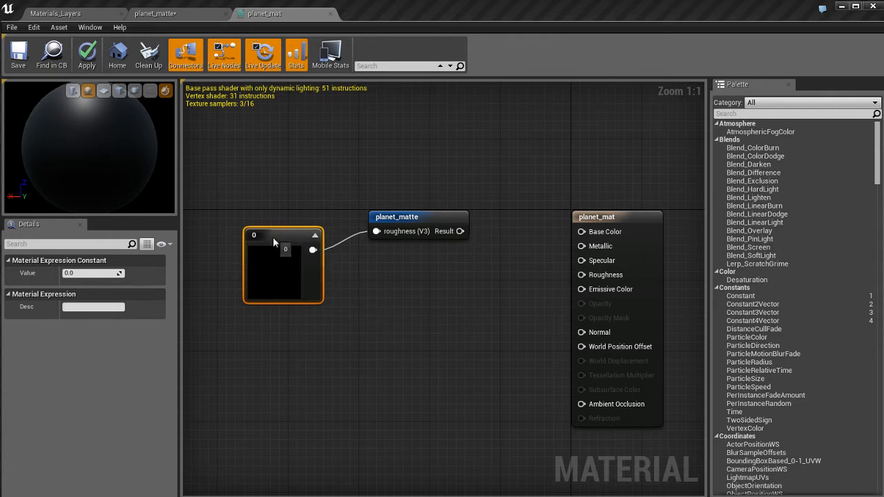
# - Set the value of the constant feeding planet_matte's roughness to 3 and deselect the node
pyautogui.click(103, 274)
pyautogui.click(331, 324)
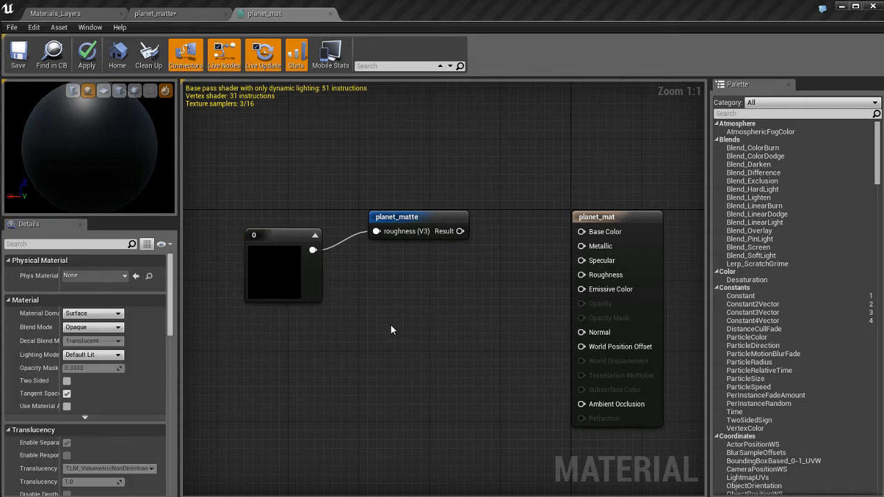
pyautogui.click(270, 253)
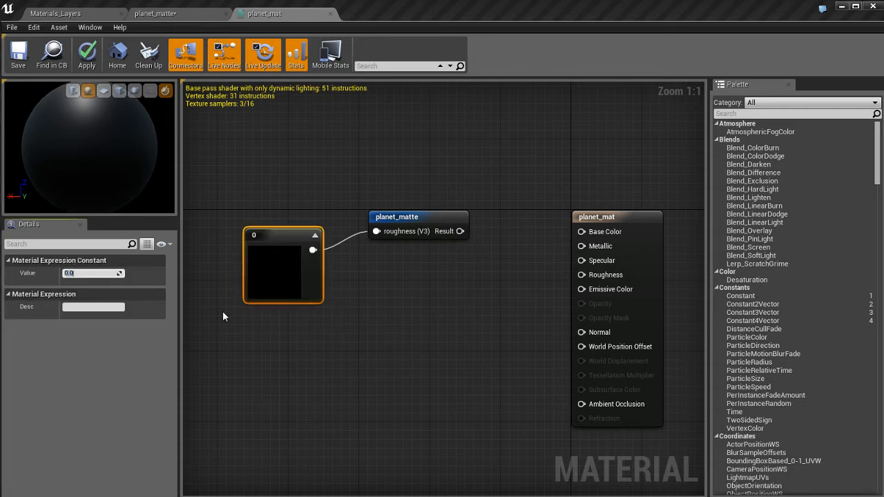
pyautogui.write('3')
pyautogui.press('Return')
pyautogui.click(368, 305)
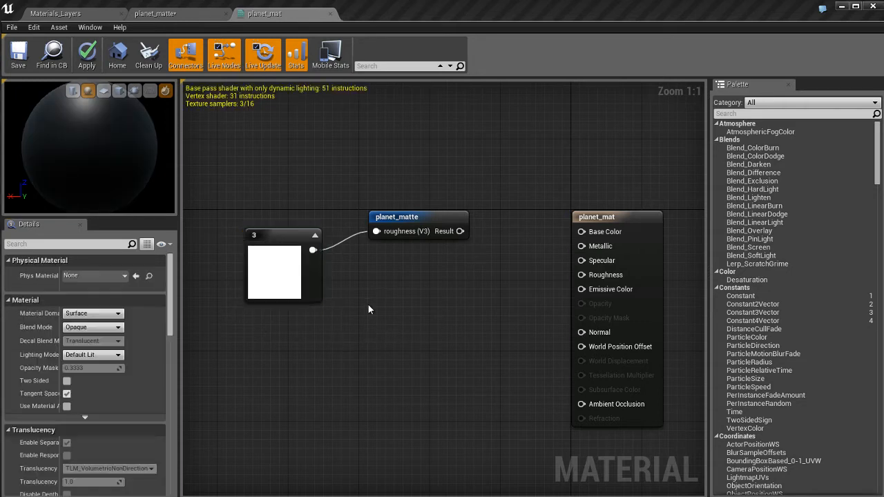
# - Pull a wire out of planet_matte's Result, cancel the connection and apply the planet_mat changes
pyautogui.moveTo(460, 231); pyautogui.dragTo(514, 187)
pyautogui.click(432, 299)
pyautogui.press('Return')
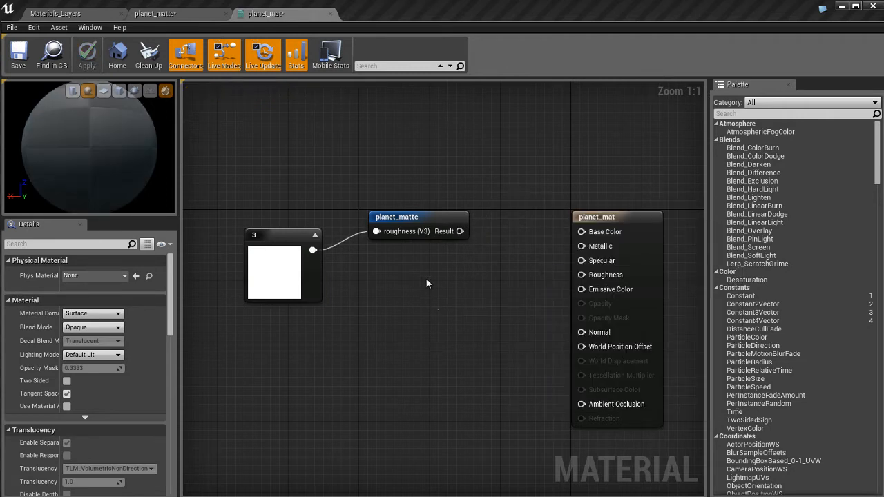
# - In planet_matte, add a Desaturation node fed by the diffuse texture and place it closer to that texture
pyautogui.click(209, 17)
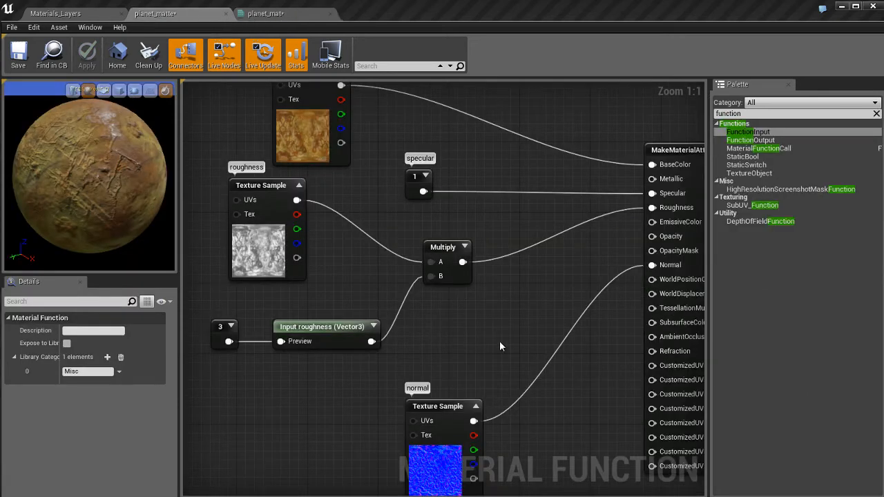
pyautogui.scroll(-3, 494, 347)
pyautogui.moveTo(504, 346); pyautogui.dragTo(446, 324, button='right')
pyautogui.moveTo(315, 126); pyautogui.dragTo(446, 108)
pyautogui.click(363, 136)
pyautogui.write('desa')
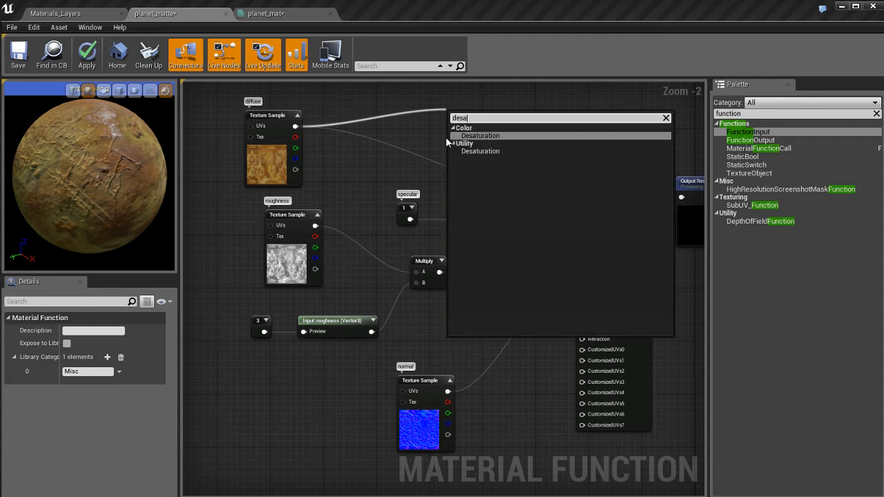
pyautogui.press('Return')
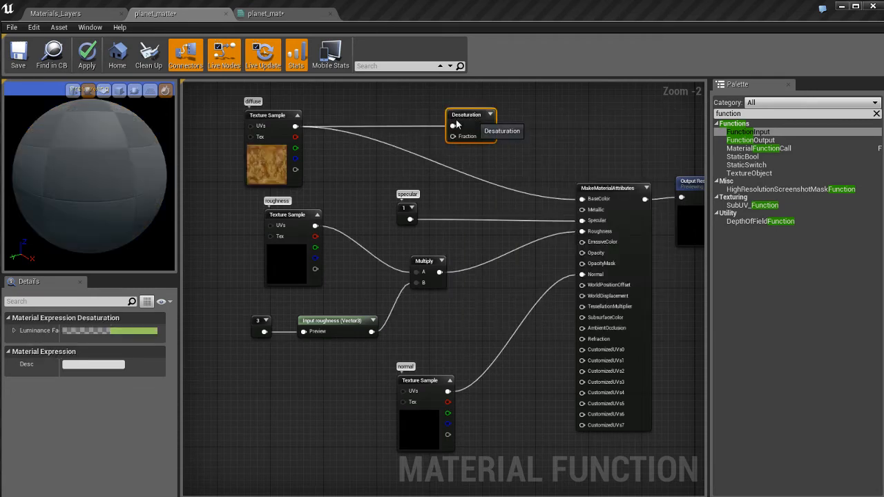
pyautogui.moveTo(476, 126); pyautogui.dragTo(393, 126)
pyautogui.click(366, 171)
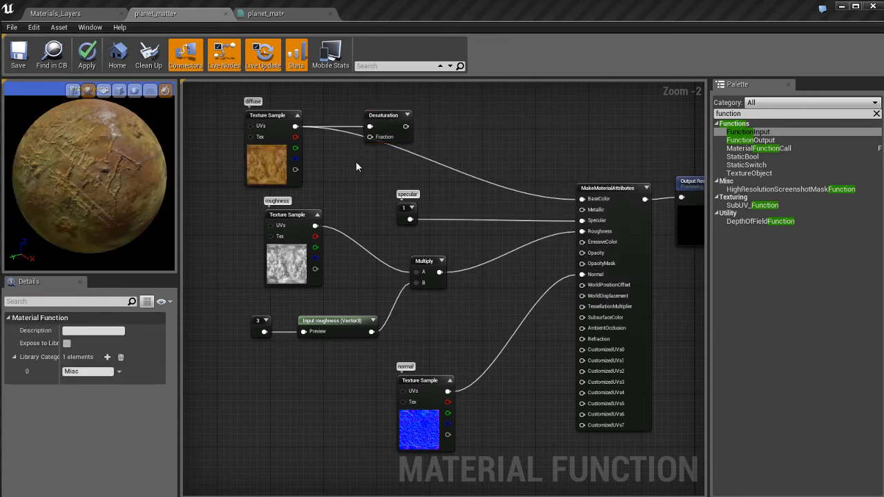
# - Add a Constant node wired to Desaturation's Fraction input and set its value to 1
pyautogui.click(356, 163)
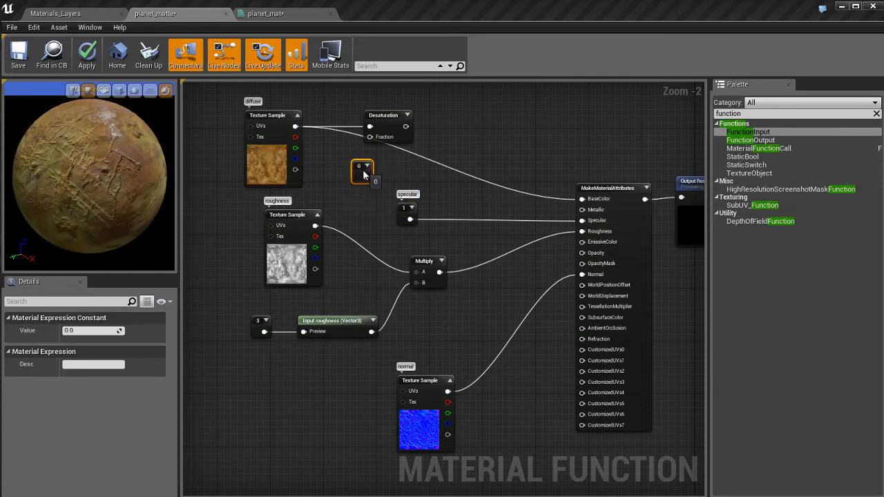
pyautogui.moveTo(364, 174); pyautogui.dragTo(382, 139)
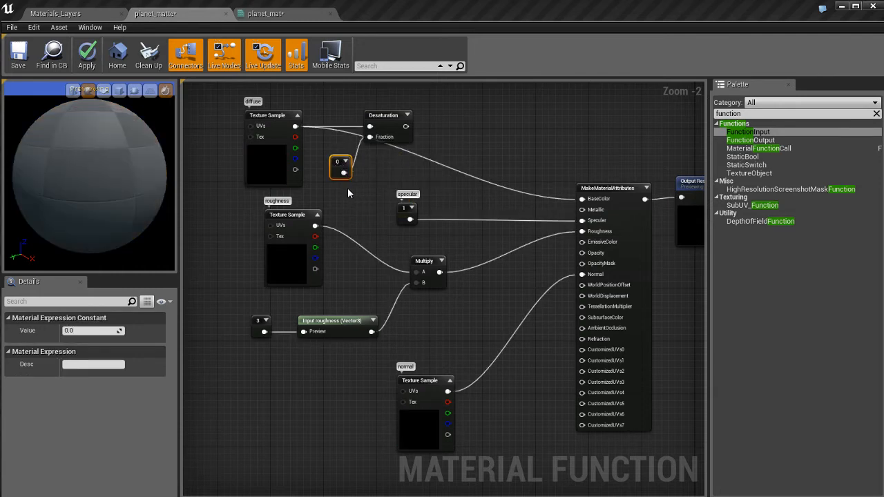
pyautogui.click(90, 331)
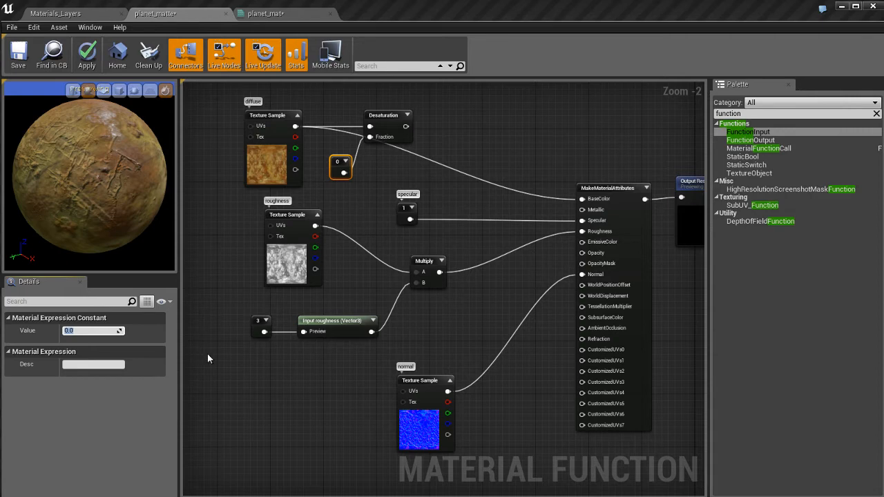
pyautogui.write('1')
pyautogui.press('Return')
# - Connect the Desaturation output to BaseColor on MakeMaterialAttributes and inspect the result on the preview sphere
pyautogui.moveTo(406, 127); pyautogui.dragTo(592, 205)
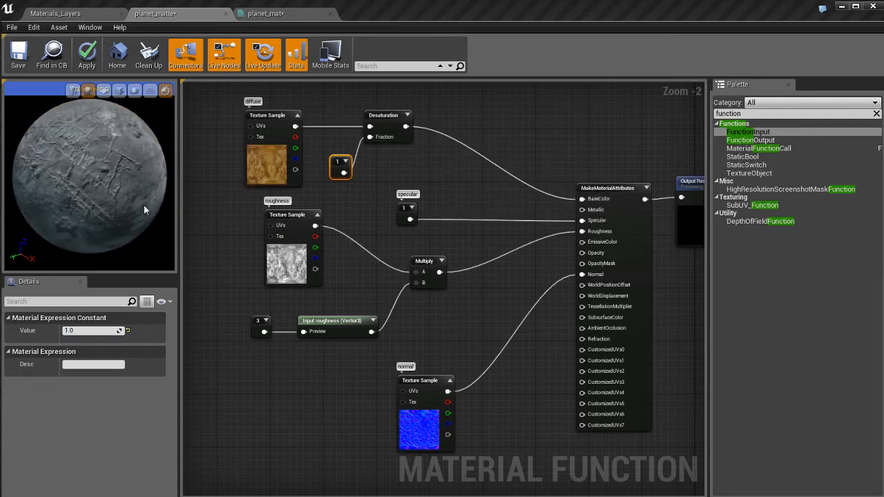
pyautogui.moveTo(144, 205); pyautogui.dragTo(103, 157)
pyautogui.click(425, 157)
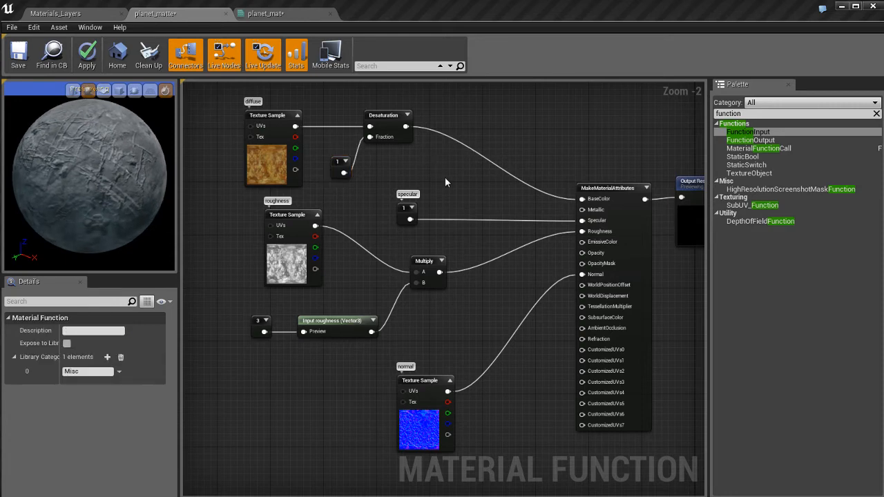
# - Move the diffuse texture, the Fraction constant and the Desaturation node further left into a tighter group
pyautogui.moveTo(263, 134); pyautogui.dragTo(244, 121)
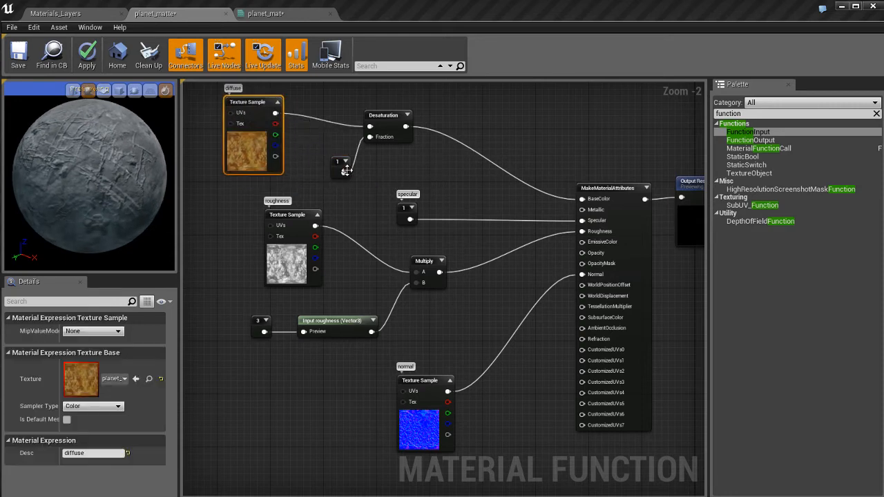
pyautogui.moveTo(342, 167); pyautogui.dragTo(309, 154)
pyautogui.moveTo(387, 116); pyautogui.dragTo(361, 116)
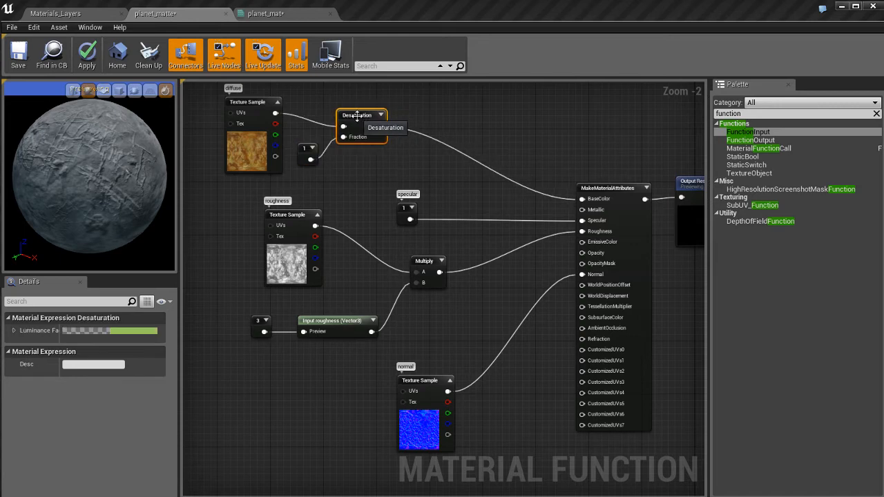
# - Shift the specular, roughness and normal nodes down and the diffuse desaturation group up to open space between them
pyautogui.moveTo(231, 202); pyautogui.dragTo(465, 424)
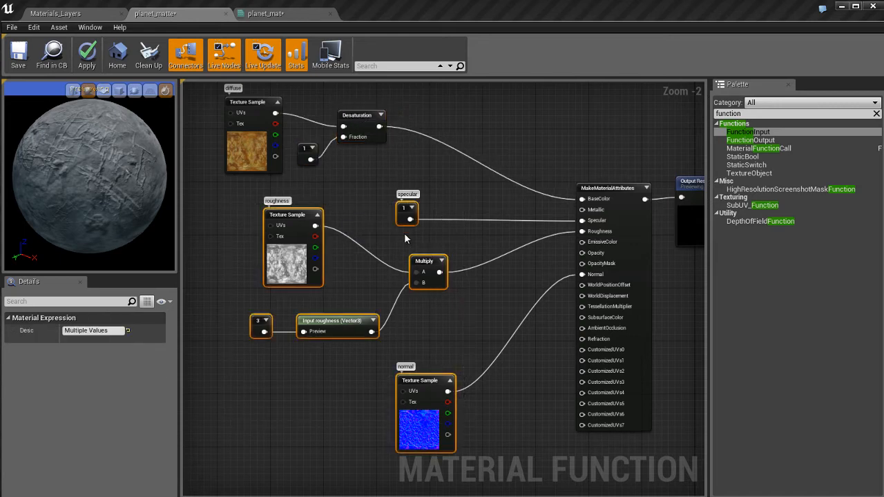
pyautogui.moveTo(401, 214); pyautogui.dragTo(400, 294)
pyautogui.moveTo(377, 217); pyautogui.dragTo(374, 261, button='right')
pyautogui.moveTo(246, 237); pyautogui.dragTo(349, 108)
pyautogui.press('Escape')
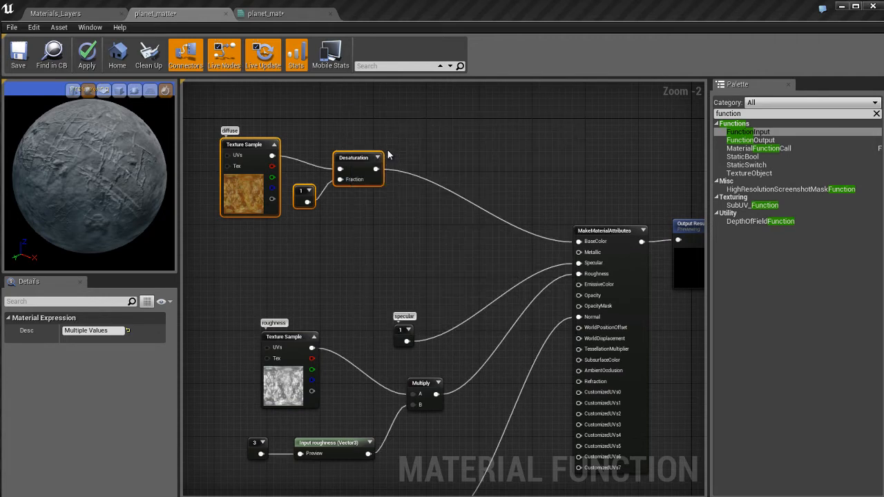
pyautogui.moveTo(233, 241); pyautogui.dragTo(354, 141)
# - Add a Multiply node with its A input fed by the Desaturation output
pyautogui.moveTo(352, 170); pyautogui.dragTo(436, 200)
pyautogui.click(400, 188)
pyautogui.write('mu')
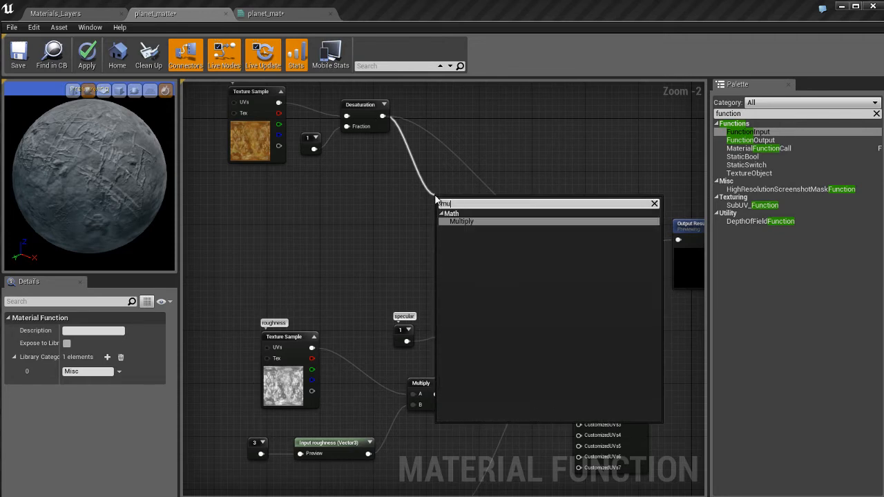
pyautogui.write('lt')
pyautogui.press('Return')
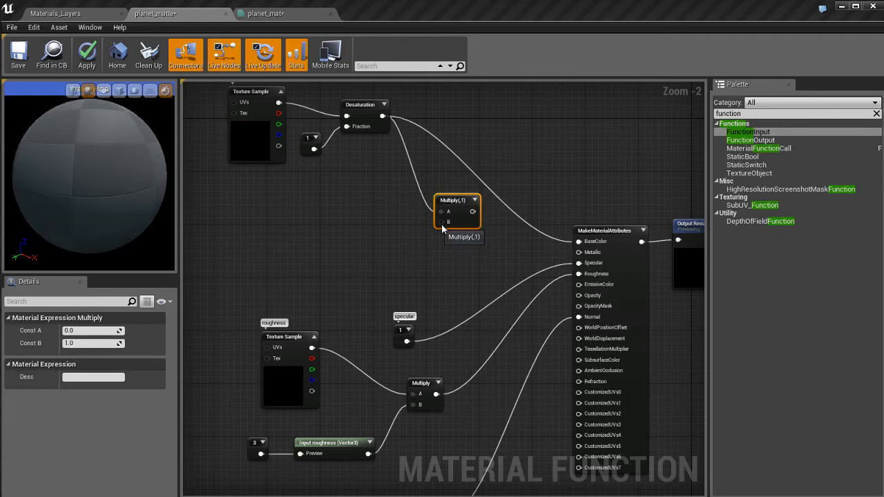
# - Add a Constant3Vector wired to the new Multiply's B input and place it further left, below the diffuse texture
pyautogui.moveTo(445, 223); pyautogui.dragTo(311, 243)
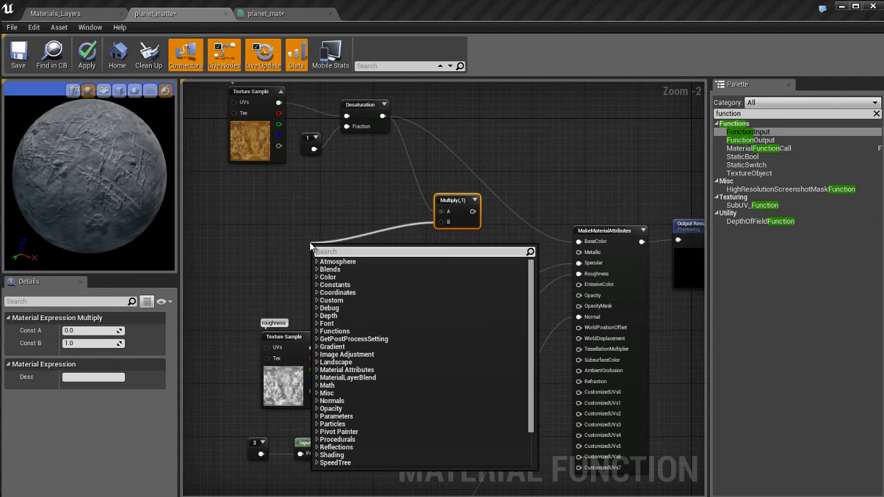
pyautogui.write('cons')
pyautogui.press('Down')
pyautogui.press('Down')
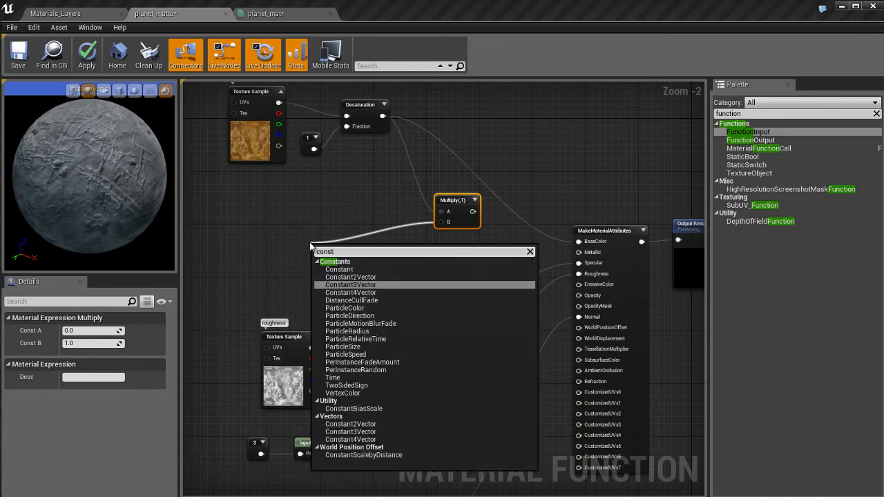
pyautogui.press('Return')
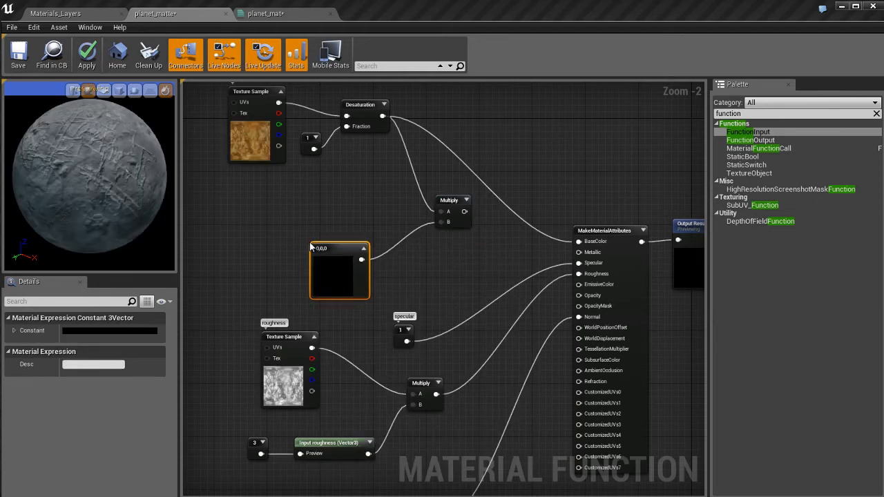
pyautogui.moveTo(333, 265); pyautogui.dragTo(257, 247)
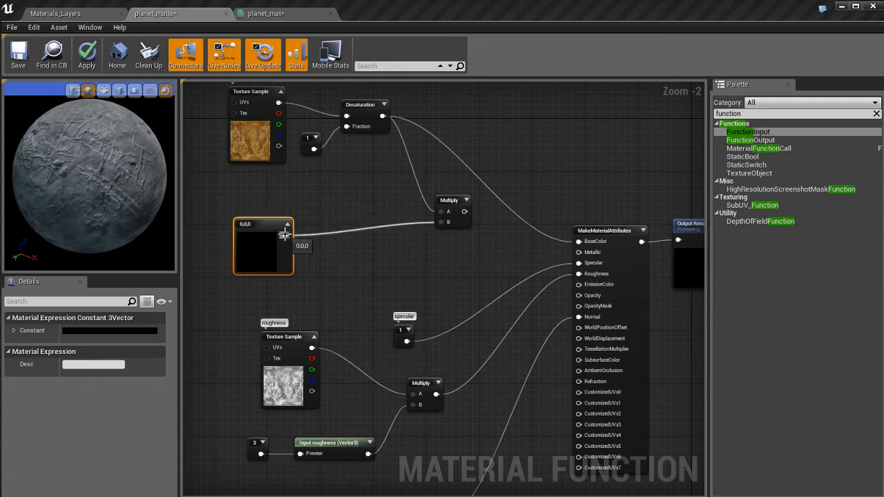
# - Insert a FunctionInput node between the Constant3Vector and the new Multiply's B input
pyautogui.moveTo(285, 235); pyautogui.dragTo(372, 251)
pyautogui.write('function')
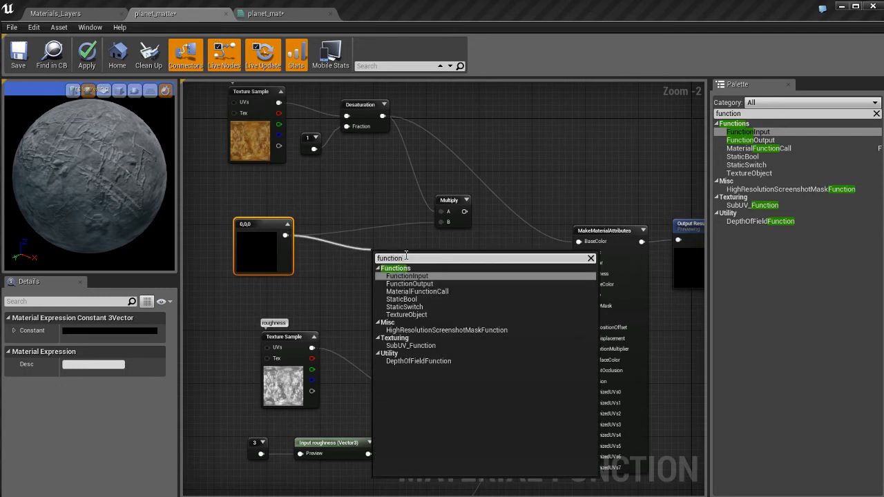
pyautogui.press('Return')
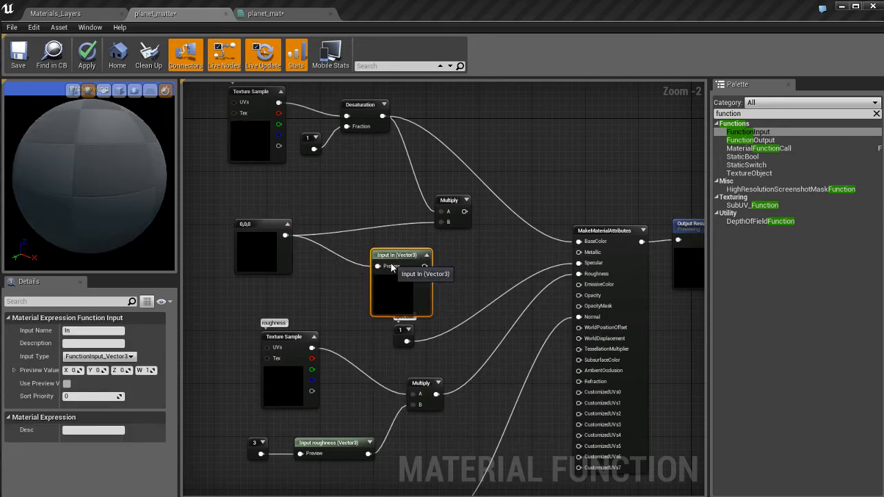
pyautogui.moveTo(434, 258); pyautogui.dragTo(365, 235)
pyautogui.press('Escape')
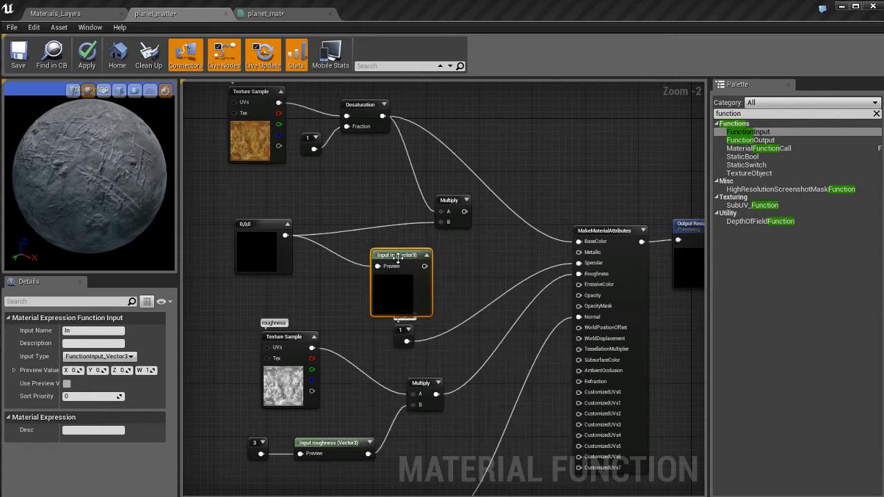
pyautogui.moveTo(399, 259); pyautogui.dragTo(441, 222)
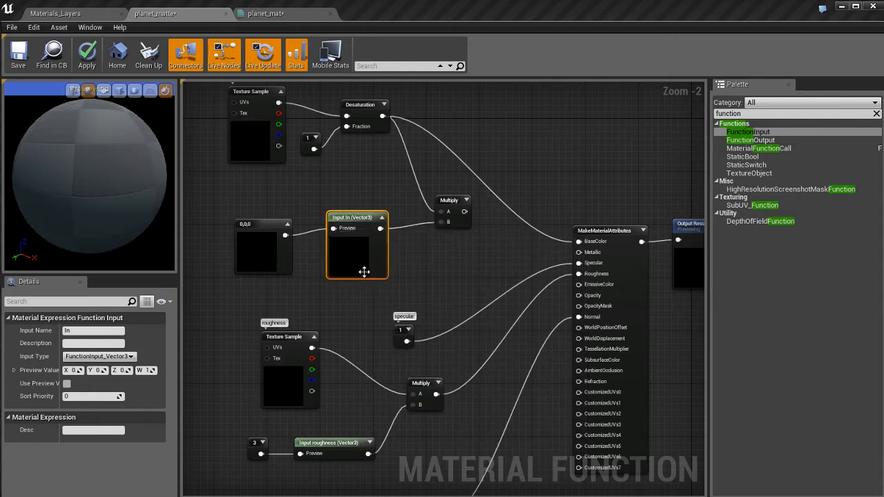
# - Collapse the new function input's preview, name the input color and deselect it
pyautogui.click(381, 218)
pyautogui.click(93, 331)
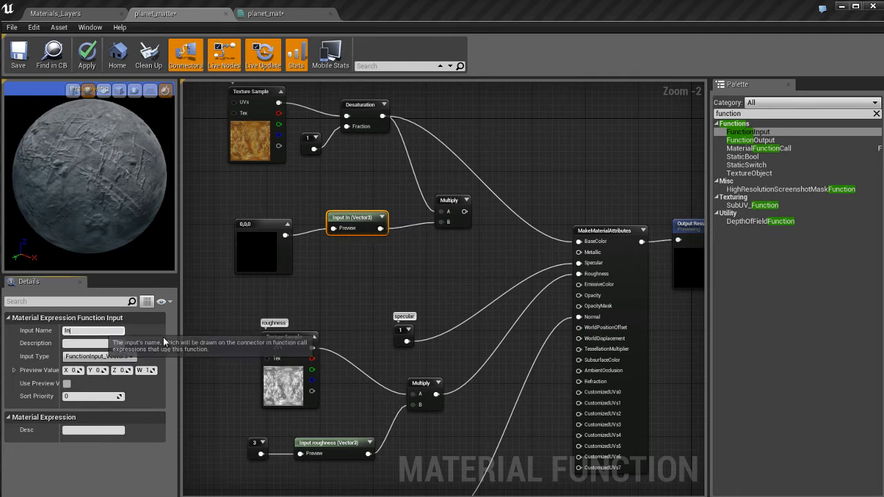
pyautogui.write('color')
pyautogui.press('Return')
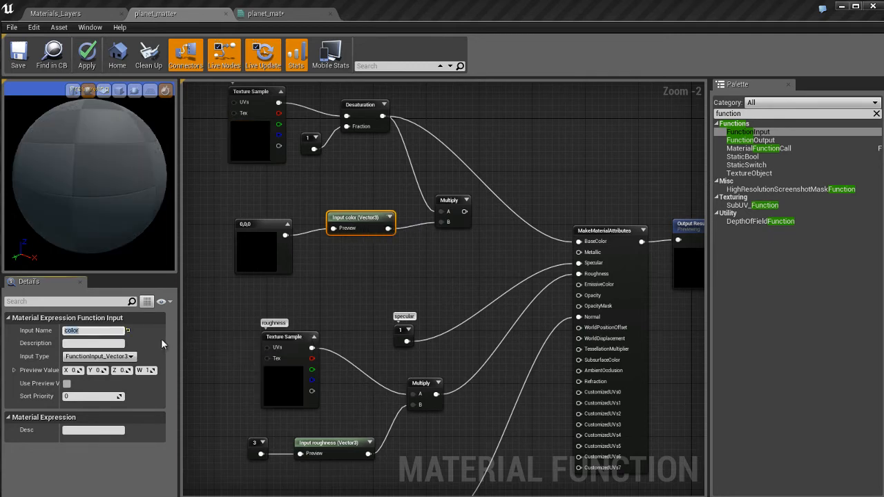
pyautogui.click(354, 270)
# - Set the Constant3Vector to a pale yellow of 1, 0.99, 0.798 and align it with the color input
pyautogui.doubleClick(256, 248)
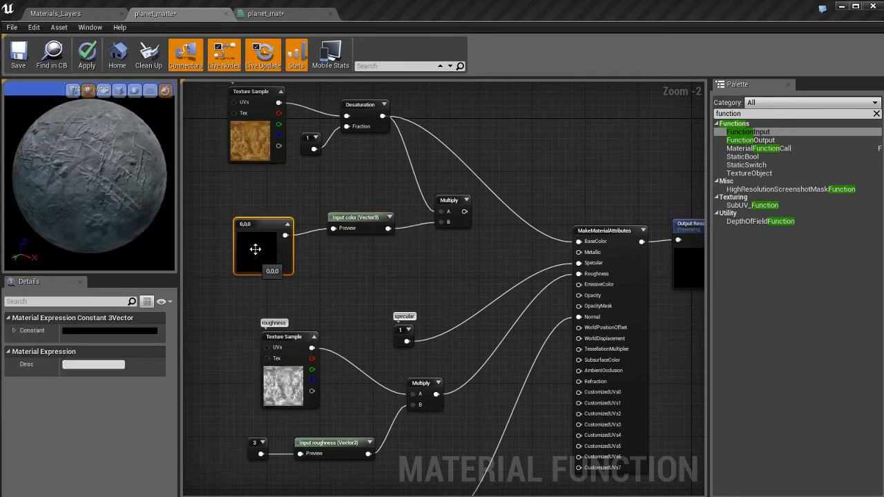
pyautogui.moveTo(423, 330); pyautogui.dragTo(418, 282)
pyautogui.moveTo(397, 383)
pyautogui.mouseDown()
pyautogui.moveTo(394, 333)
pyautogui.moveTo(393, 367)
pyautogui.mouseUp()
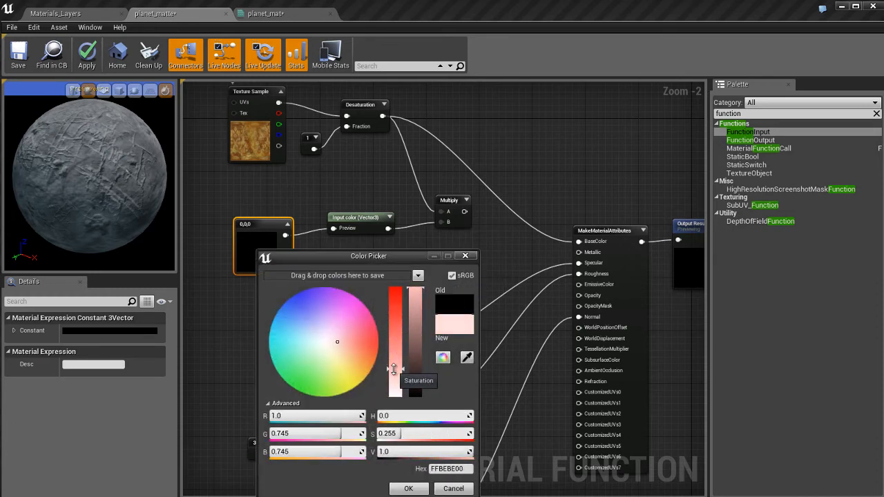
pyautogui.moveTo(340, 343); pyautogui.dragTo(331, 351)
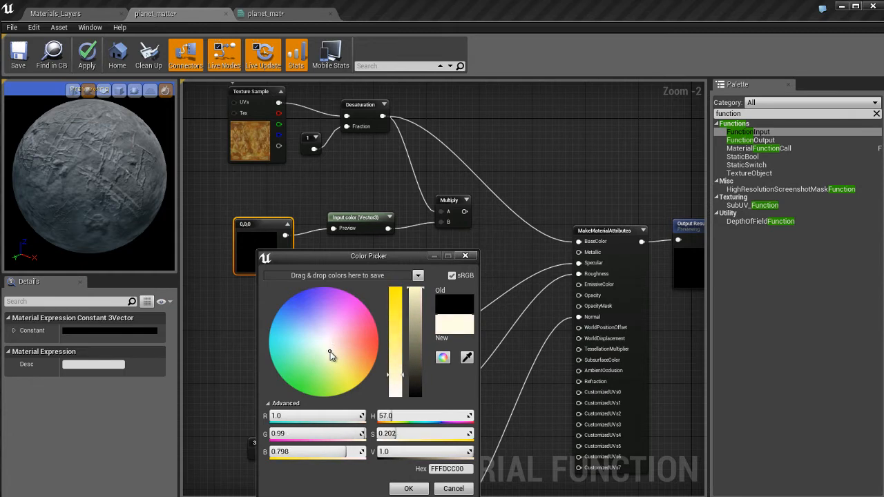
pyautogui.click(408, 489)
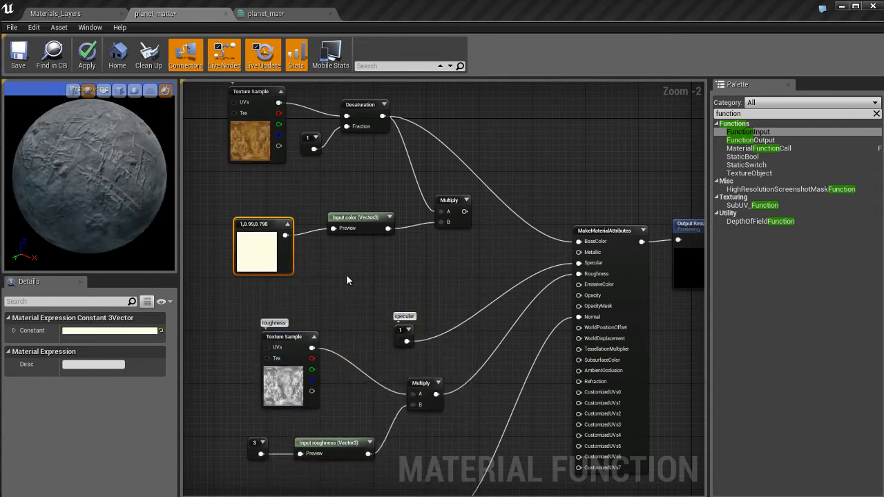
pyautogui.moveTo(266, 253)
pyautogui.mouseDown()
pyautogui.moveTo(263, 240)
pyautogui.moveTo(266, 247)
pyautogui.mouseUp()
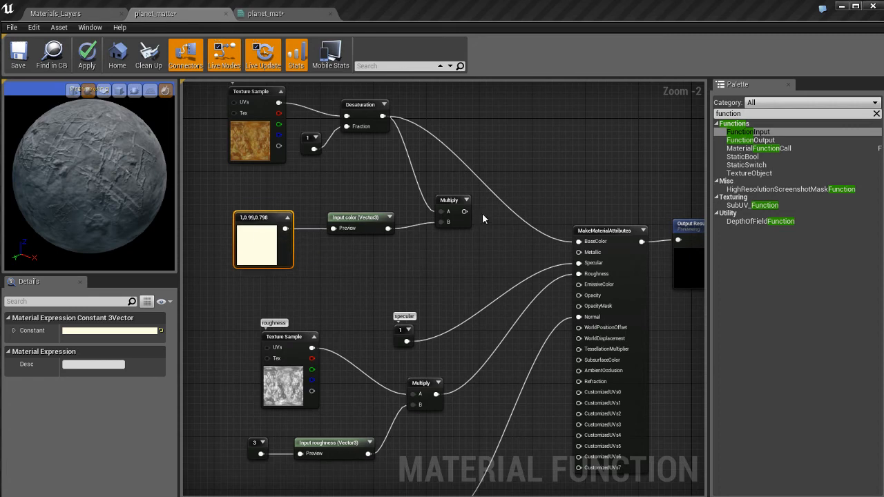
# - Connect the color Multiply's output to BaseColor, apply the function changes and check the preview sphere
pyautogui.moveTo(464, 211); pyautogui.dragTo(581, 242)
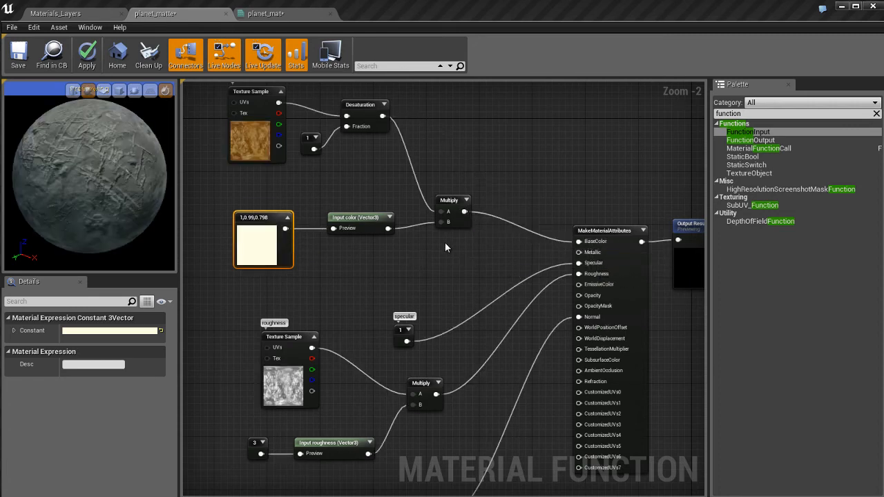
pyautogui.hotkey('ctrl', 's')
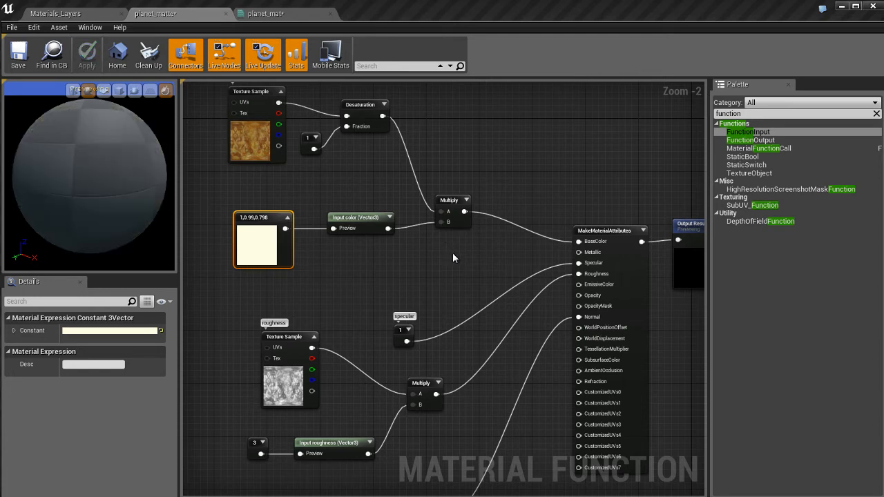
pyautogui.moveTo(446, 284); pyautogui.dragTo(448, 217, button='right')
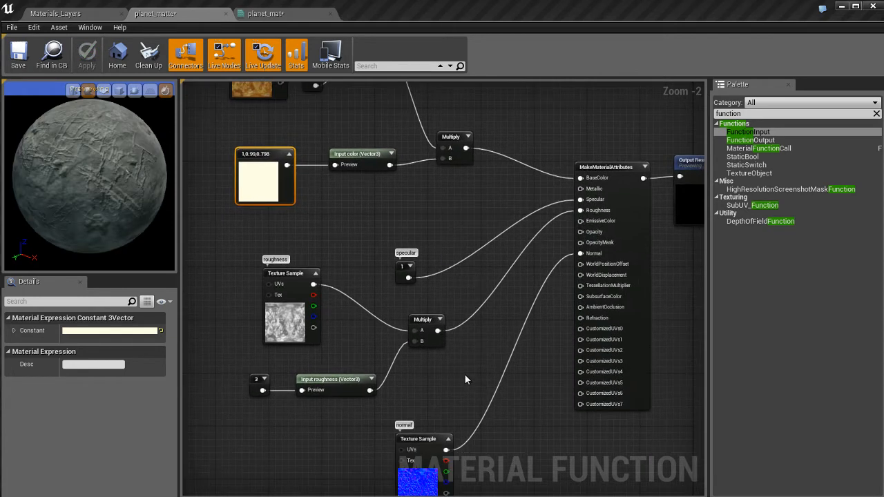
pyautogui.moveTo(463, 373); pyautogui.dragTo(470, 325, button='right')
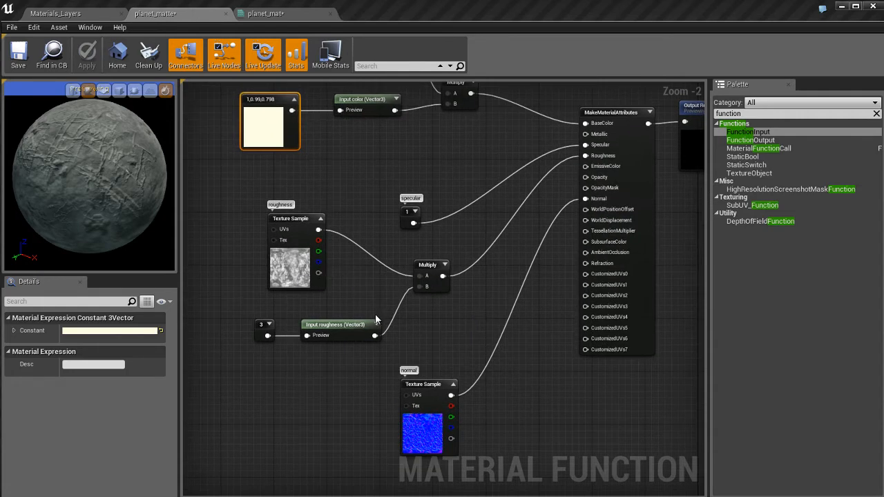
pyautogui.moveTo(58, 158); pyautogui.dragTo(61, 163)
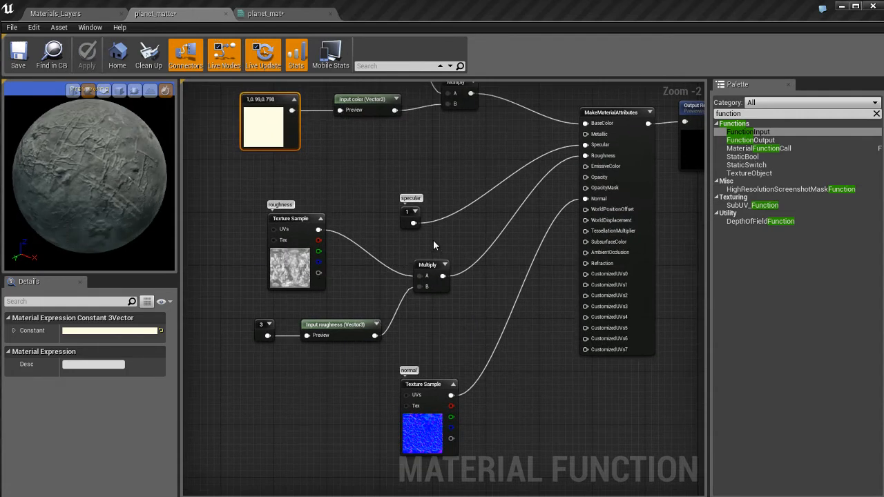
# - Examine the color and roughness function inputs and their connections in the planet_matte graph
pyautogui.moveTo(449, 236); pyautogui.dragTo(440, 313, button='right')
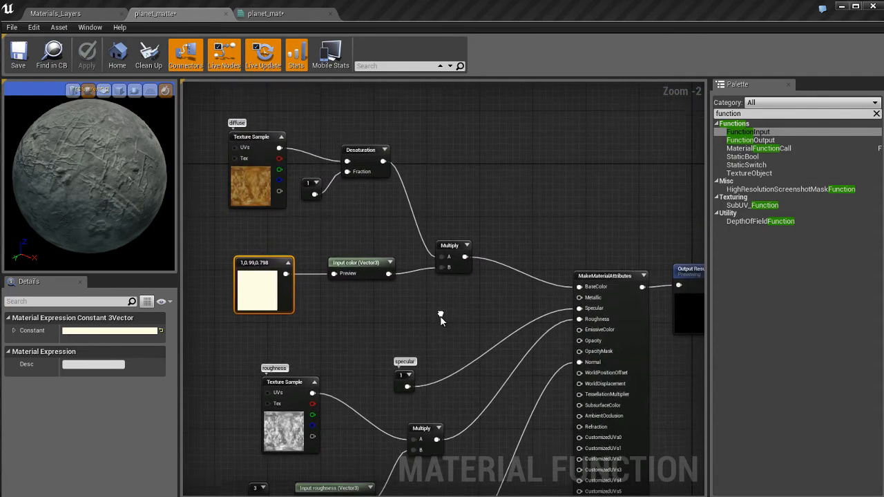
pyautogui.click(458, 207)
pyautogui.moveTo(451, 274); pyautogui.dragTo(549, 296, button='right')
pyautogui.click(416, 262)
pyautogui.moveTo(419, 304); pyautogui.dragTo(420, 192, button='right')
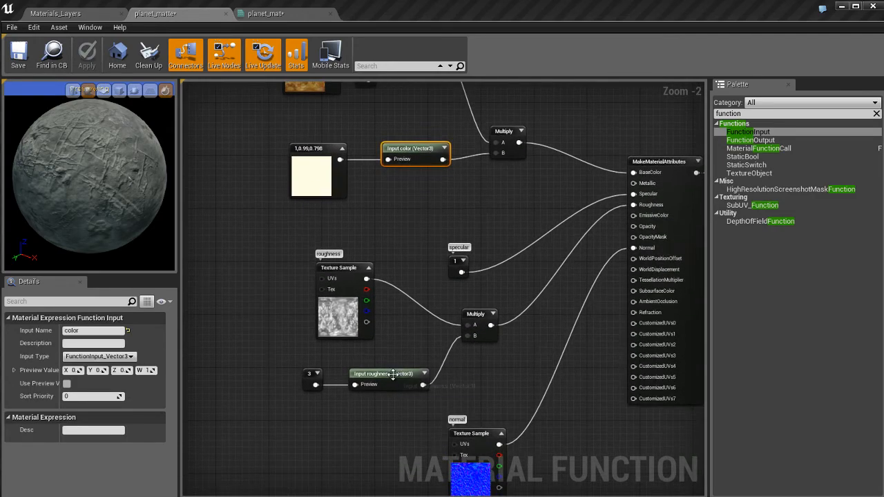
pyautogui.click(393, 373)
pyautogui.moveTo(420, 230); pyautogui.dragTo(395, 310, button='right')
pyautogui.click(472, 286)
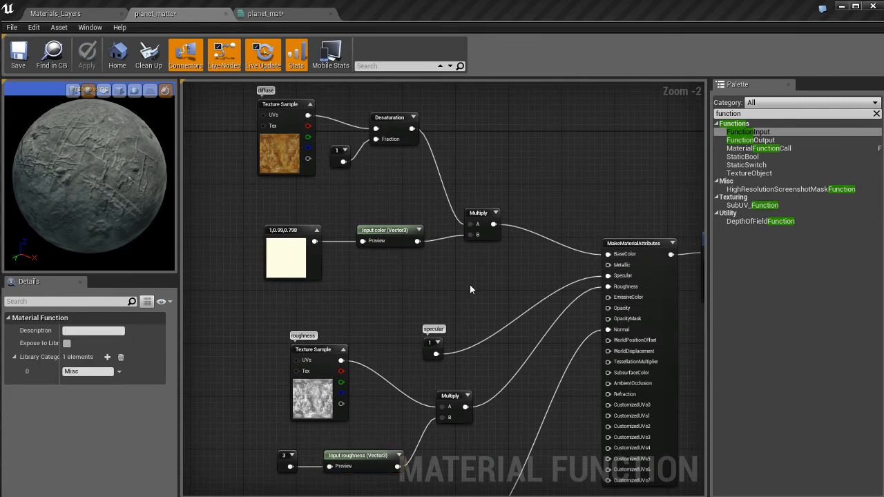
pyautogui.moveTo(472, 284); pyautogui.dragTo(468, 308, button='right')
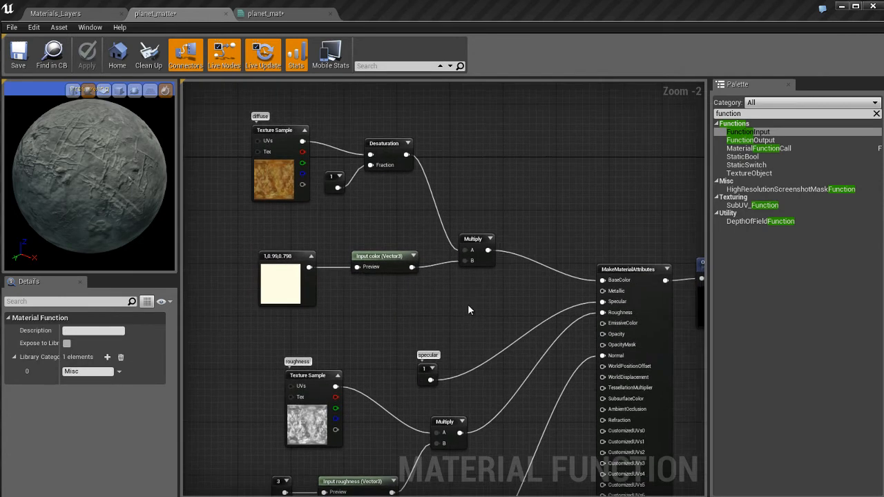
# - Move the constant 3 node lower in the planet_mat graph, leaving space above it
pyautogui.click(286, 19)
pyautogui.moveTo(268, 256); pyautogui.dragTo(260, 293)
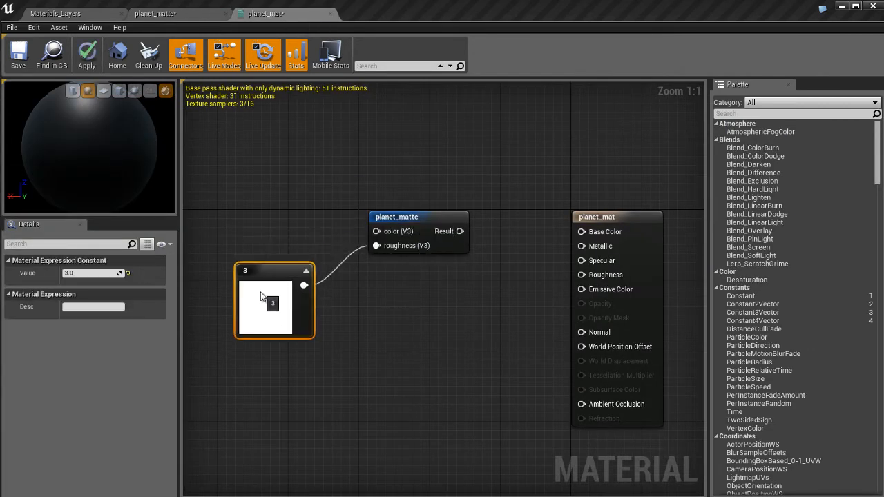
pyautogui.click(425, 335)
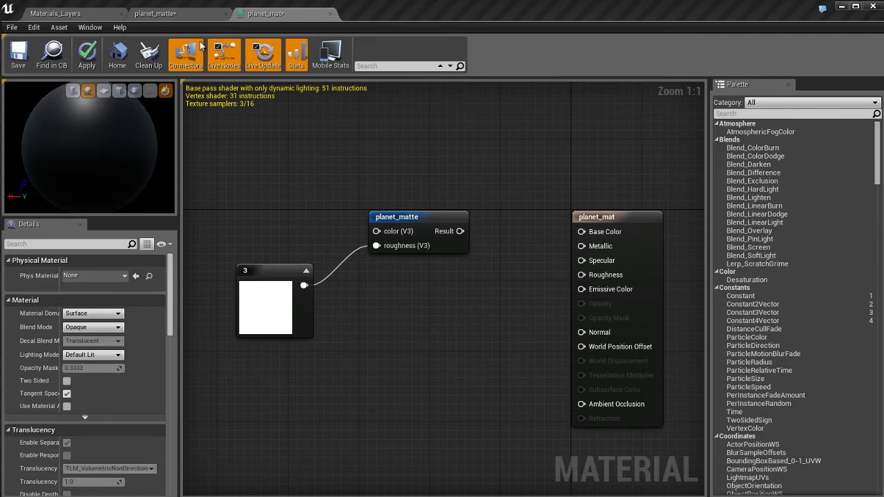
# - Copy the pale yellow Constant3Vector from planet_matte into planet_mat, connect it to the color input and align it above the constant 3
pyautogui.click(178, 13)
pyautogui.click(301, 297)
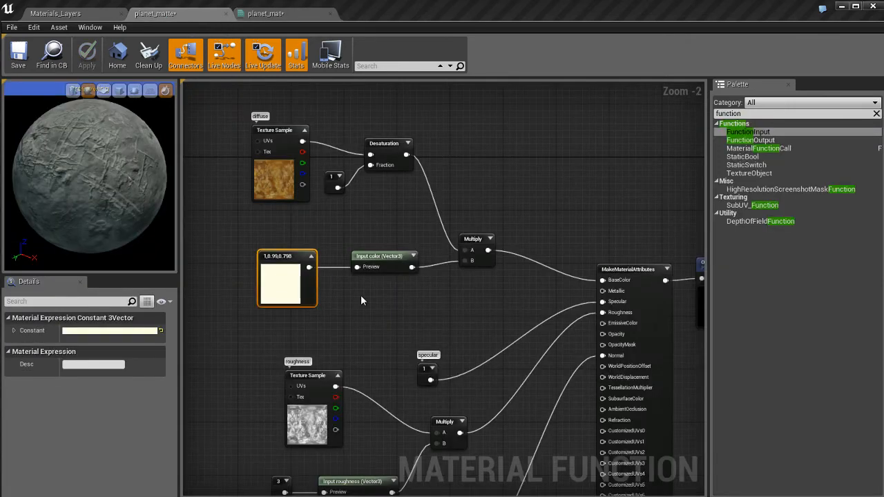
pyautogui.moveTo(109, 152); pyautogui.dragTo(109, 159)
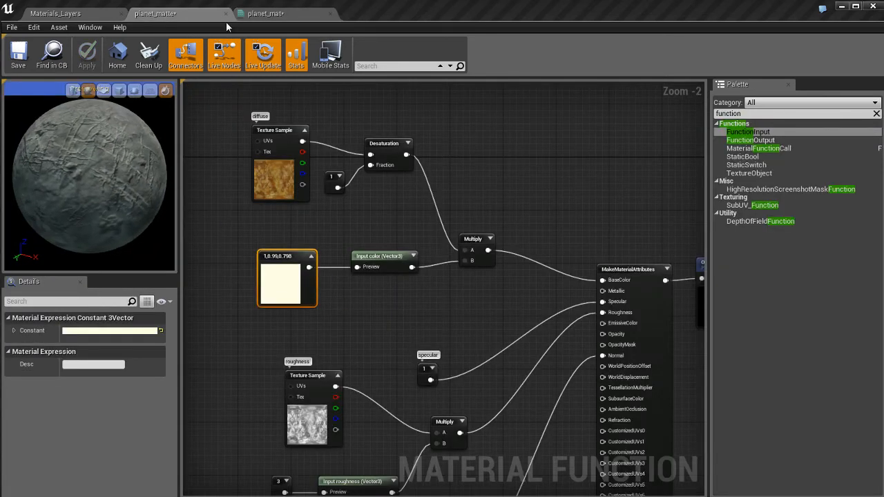
pyautogui.click(269, 17)
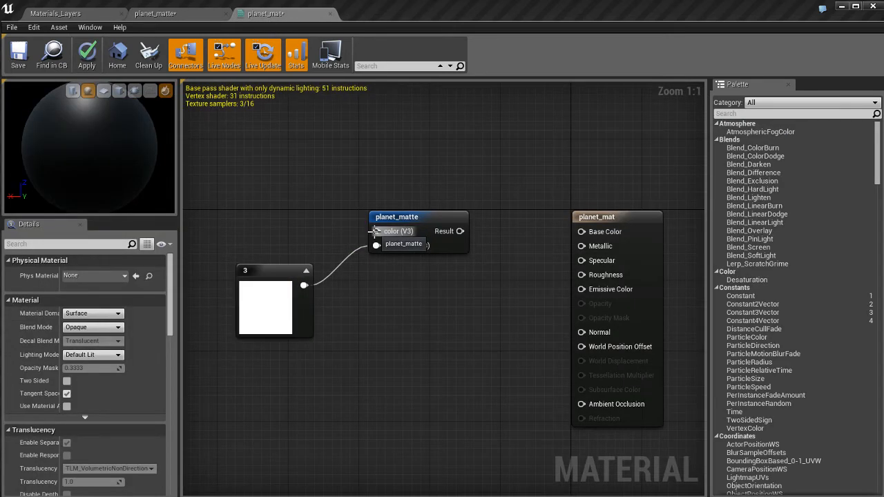
pyautogui.click(174, 16)
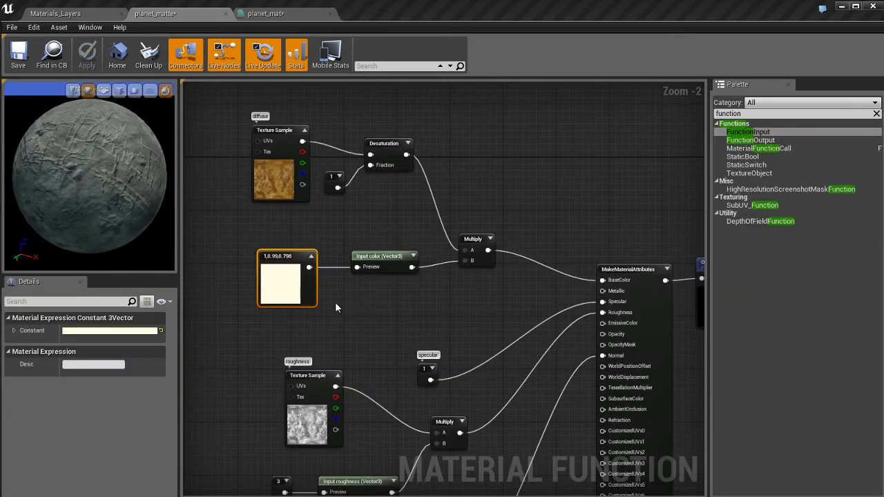
pyautogui.click(277, 16)
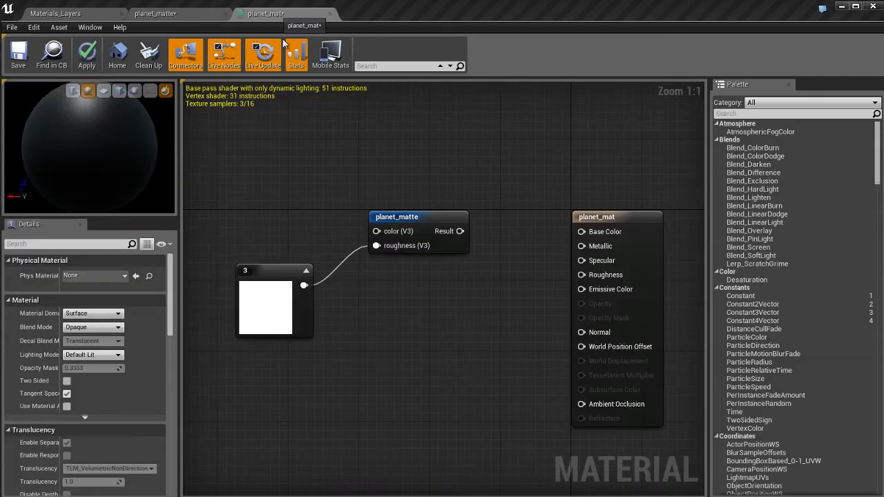
pyautogui.click(284, 192)
pyautogui.moveTo(290, 200); pyautogui.dragTo(228, 166)
pyautogui.moveTo(286, 180); pyautogui.dragTo(385, 236)
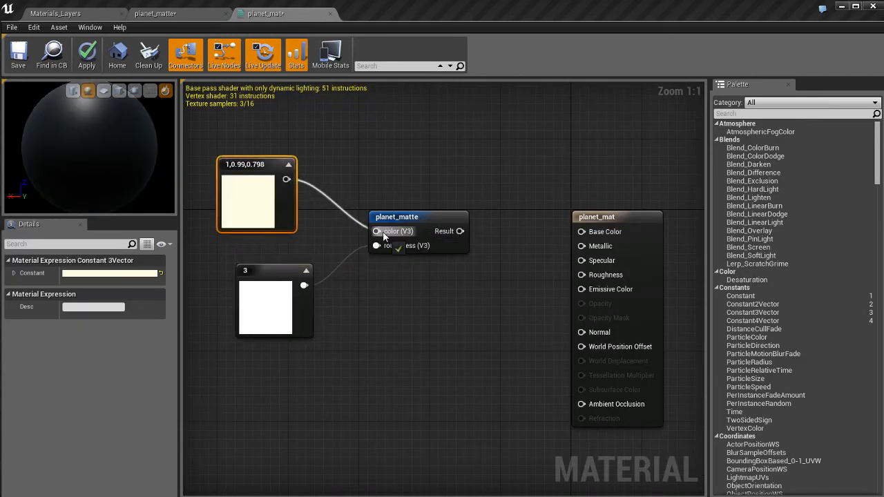
pyautogui.moveTo(254, 205); pyautogui.dragTo(272, 204)
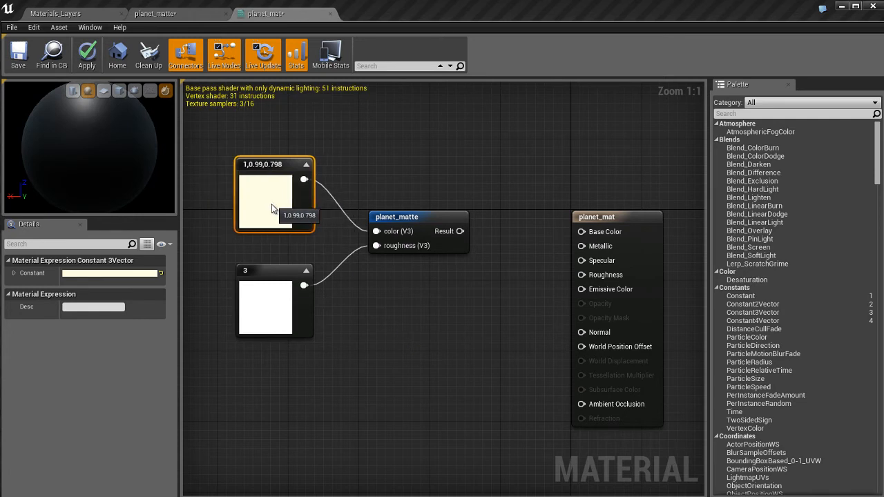
# - Collapse the Constant3Vector's preview and set its description to color
pyautogui.click(306, 165)
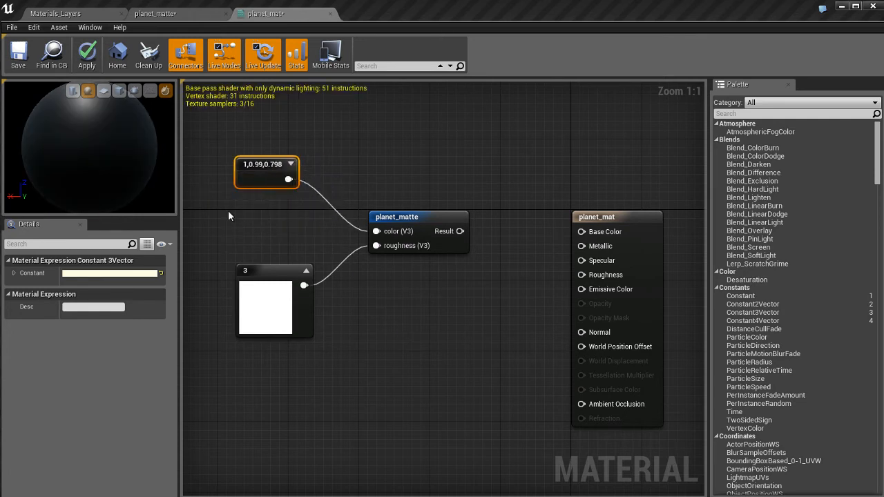
pyautogui.click(115, 307)
pyautogui.write('color')
pyautogui.press('Return')
# - Collapse the constant 3 node, move it closer to the roughness input and set its description to roughness
pyautogui.click(306, 270)
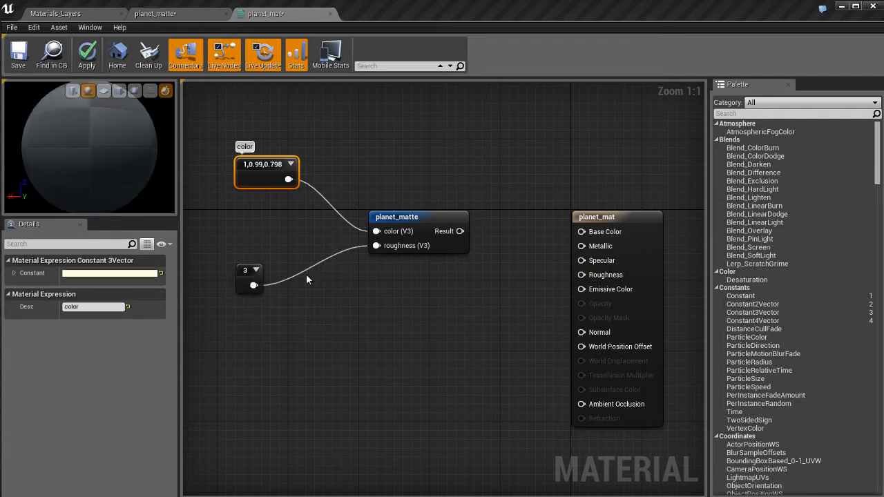
pyautogui.moveTo(242, 280); pyautogui.dragTo(267, 260)
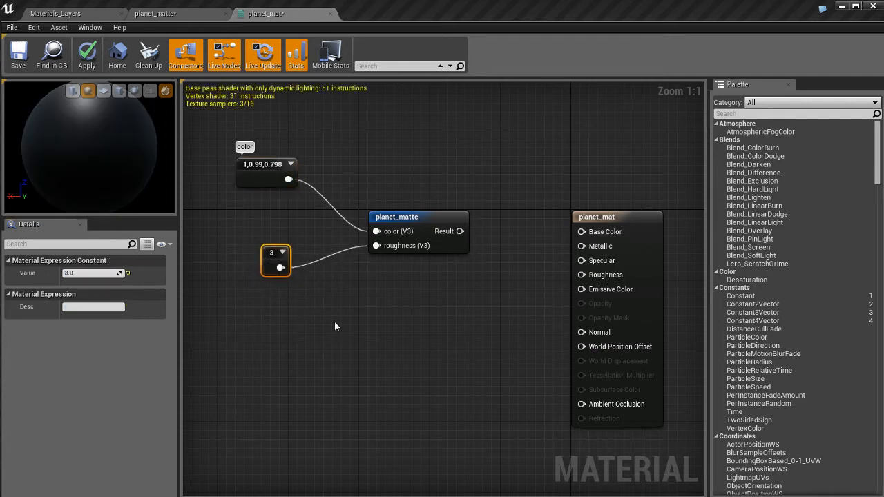
pyautogui.click(111, 307)
pyautogui.write('roughness')
pyautogui.press('Return')
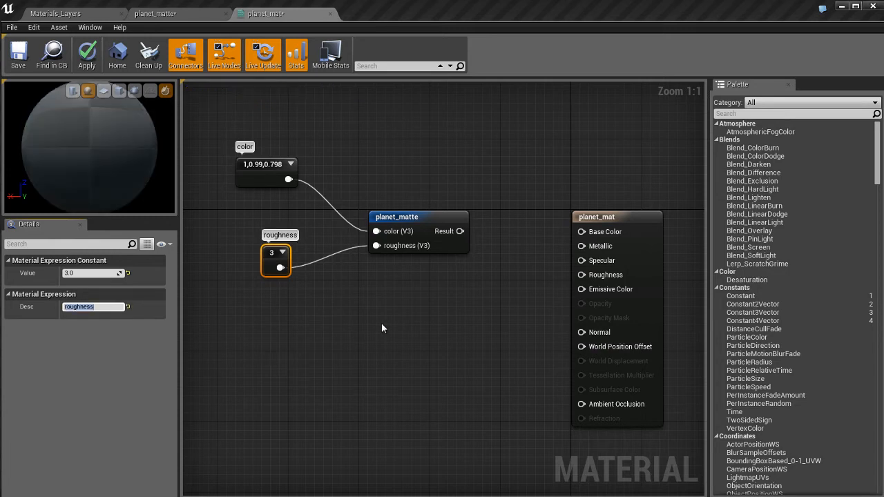
# - Arrange the color and roughness constants compactly beside the planet_matte node's inputs
pyautogui.click(368, 305)
pyautogui.moveTo(378, 306); pyautogui.dragTo(374, 325, button='right')
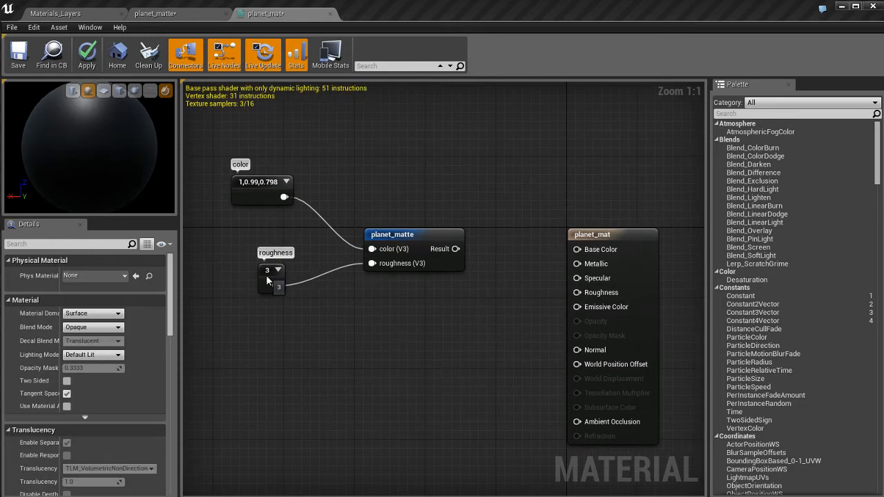
pyautogui.moveTo(267, 276); pyautogui.dragTo(264, 240)
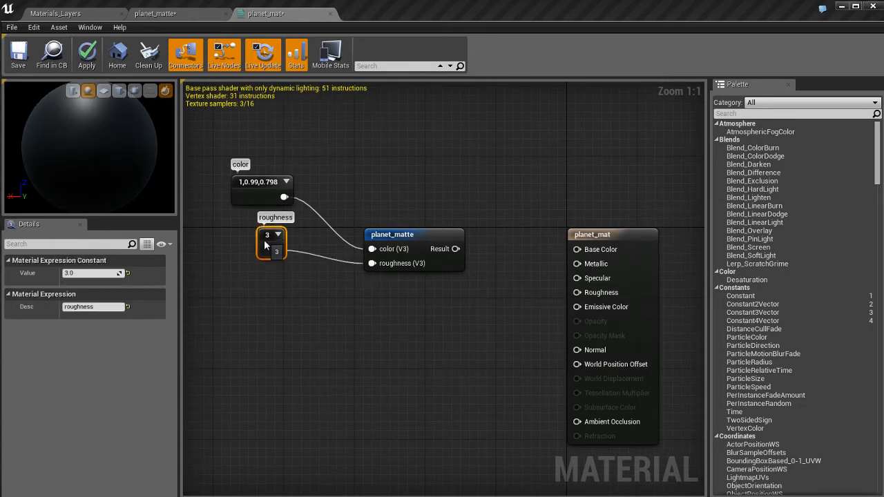
pyautogui.keyDown('ctrl'); pyautogui.click(268, 191); pyautogui.keyUp('ctrl')
pyautogui.moveTo(268, 192); pyautogui.dragTo(295, 224)
pyautogui.click(391, 348)
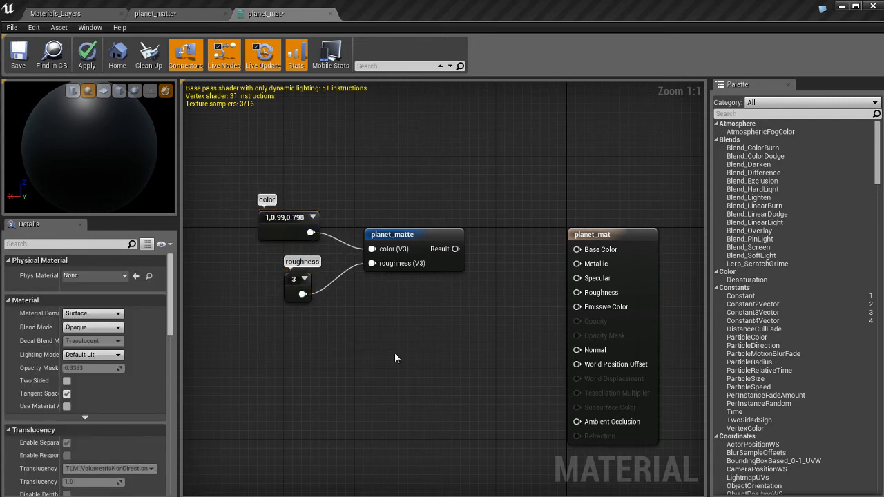
# - Look over the complete planet_matte function graph and close its editor
pyautogui.click(171, 15)
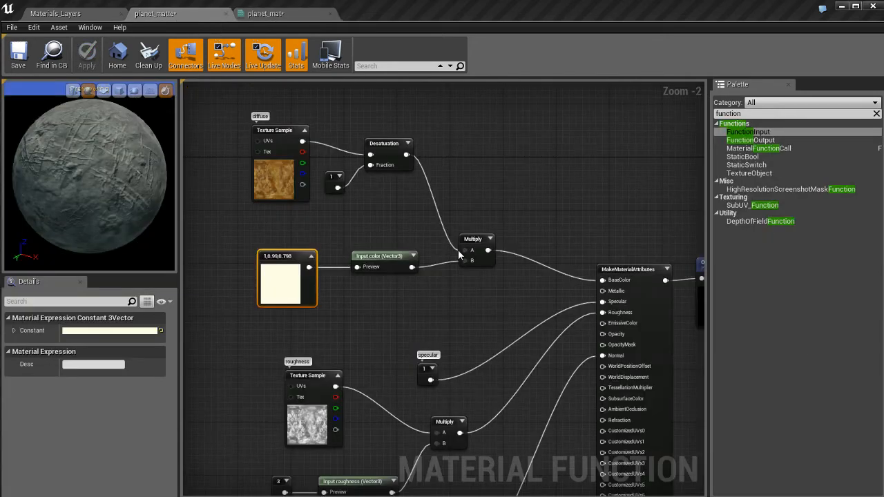
pyautogui.moveTo(478, 339); pyautogui.dragTo(435, 245, button='right')
pyautogui.scroll(-1, 436, 245)
pyautogui.moveTo(442, 318)
pyautogui.mouseDown(button='right')
pyautogui.moveTo(477, 235)
pyautogui.moveTo(429, 330)
pyautogui.mouseUp(button='right')
pyautogui.moveTo(448, 237); pyautogui.dragTo(448, 257, button='right')
pyautogui.click(480, 166)
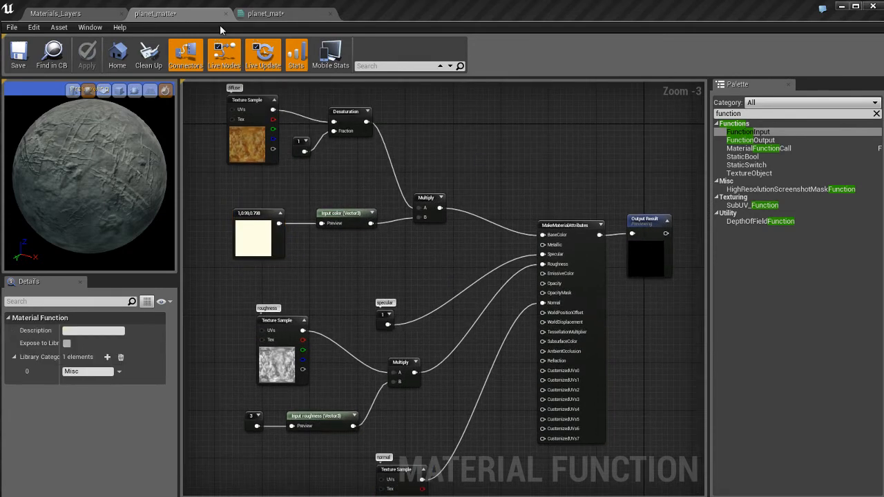
pyautogui.middleClick(189, 18)
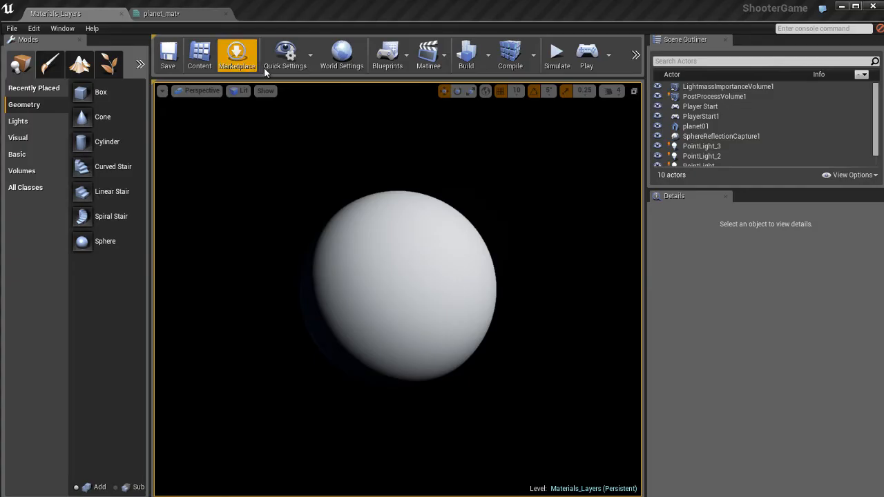
# - Save all modified assets from the Materials_Layers level and return to the planet_mat graph
pyautogui.click(186, 16)
pyautogui.click(100, 13)
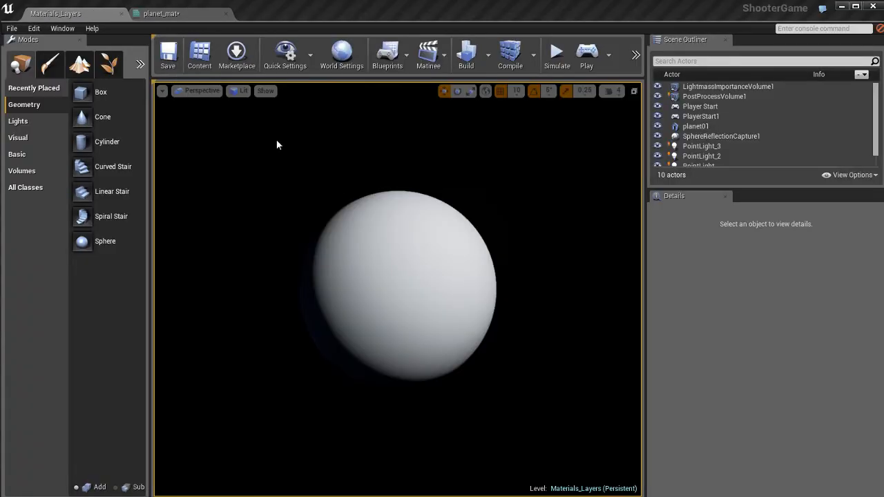
pyautogui.hotkey('ctrl', 'shift', 's')
pyautogui.click(188, 14)
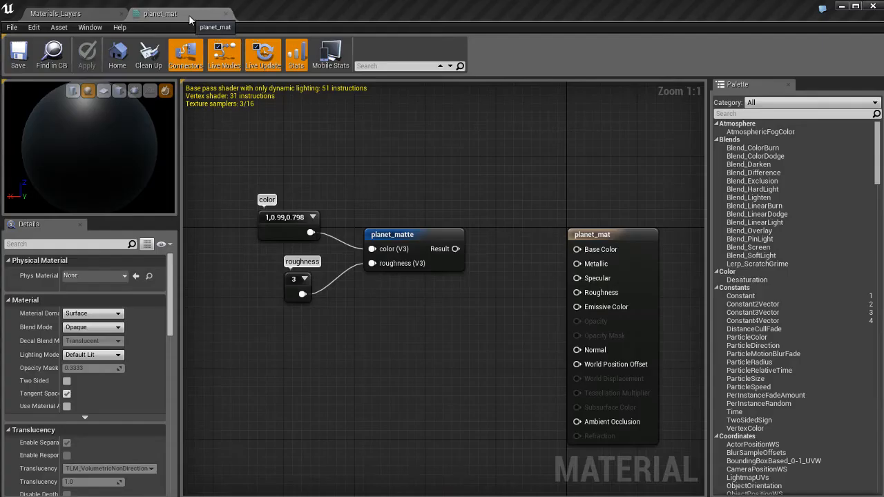
# - Rename the planet_matte material function in the MyMaterials folder as MF_planet_matte
pyautogui.moveTo(883, 182); pyautogui.dragTo(278, 94)
pyautogui.click(593, 170)
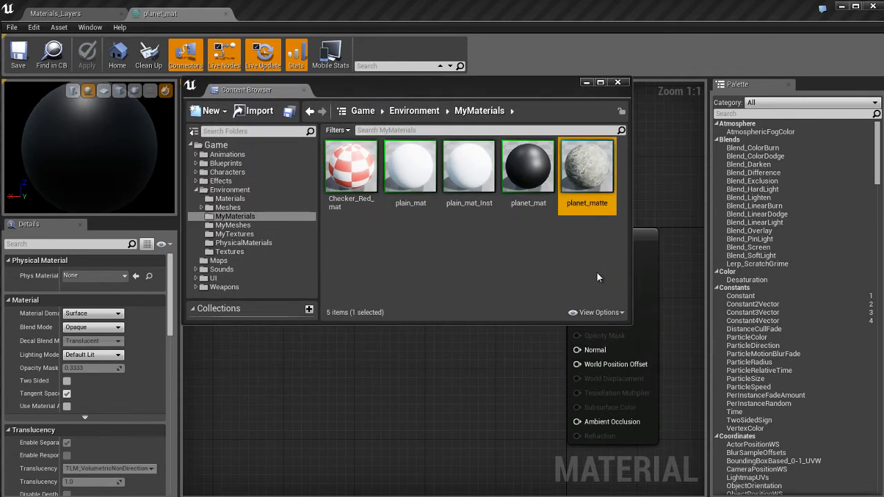
pyautogui.rightClick(588, 176)
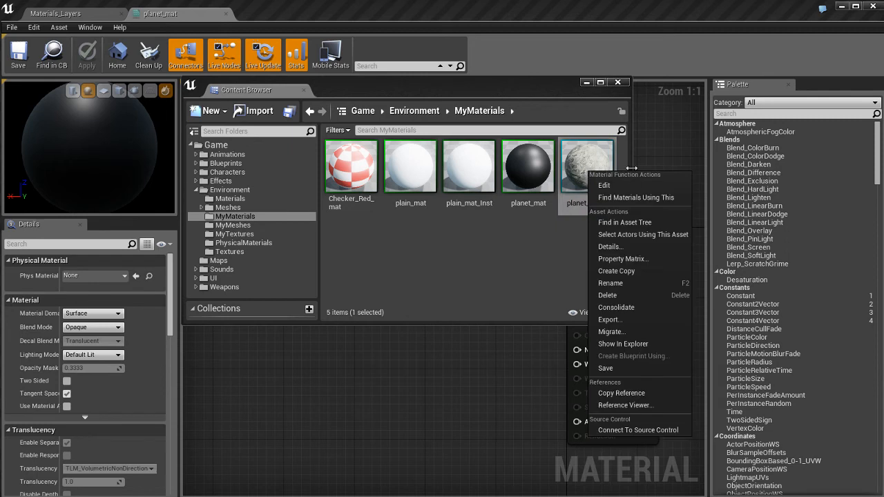
pyautogui.click(633, 284)
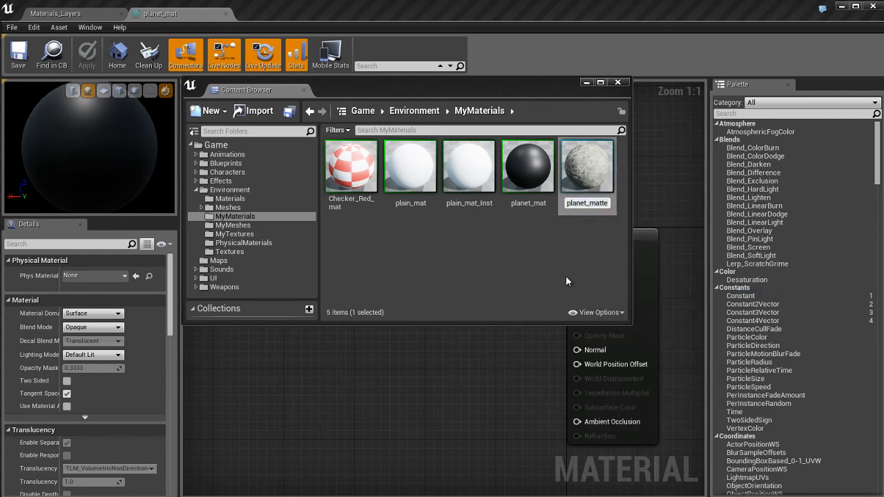
pyautogui.write('MF_planet_mat')
pyautogui.press('Return')
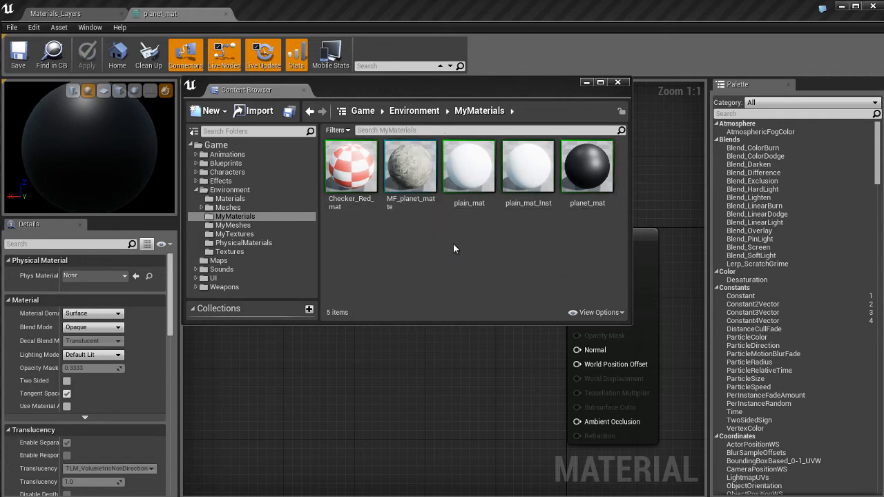
# - Create a copy of MF_planet_matte named MF_planet_shiny and open it for editing
pyautogui.click(406, 170)
pyautogui.rightClick(413, 166)
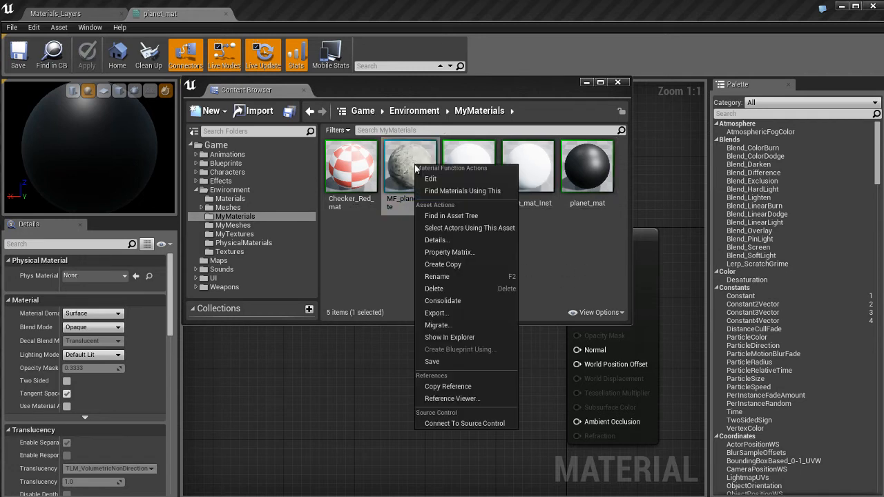
pyautogui.click(453, 264)
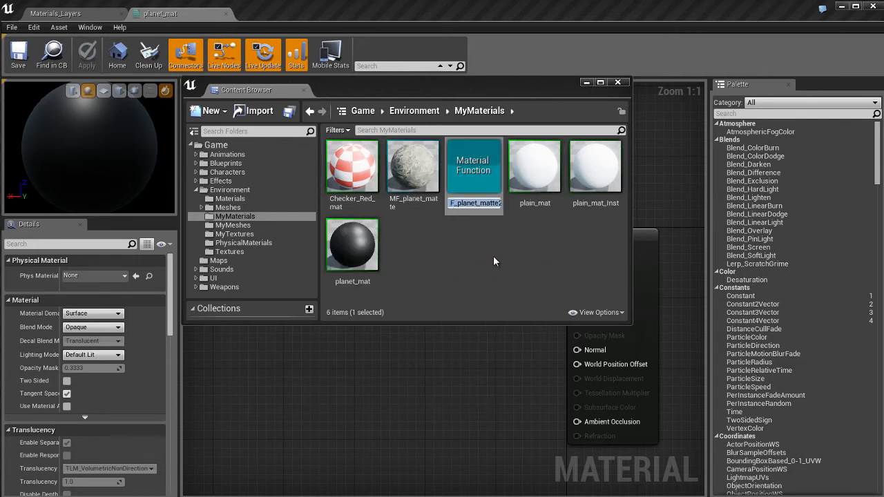
pyautogui.press('End')
pyautogui.press('BackSpace')
pyautogui.press('BackSpace')
pyautogui.press('BackSpace')
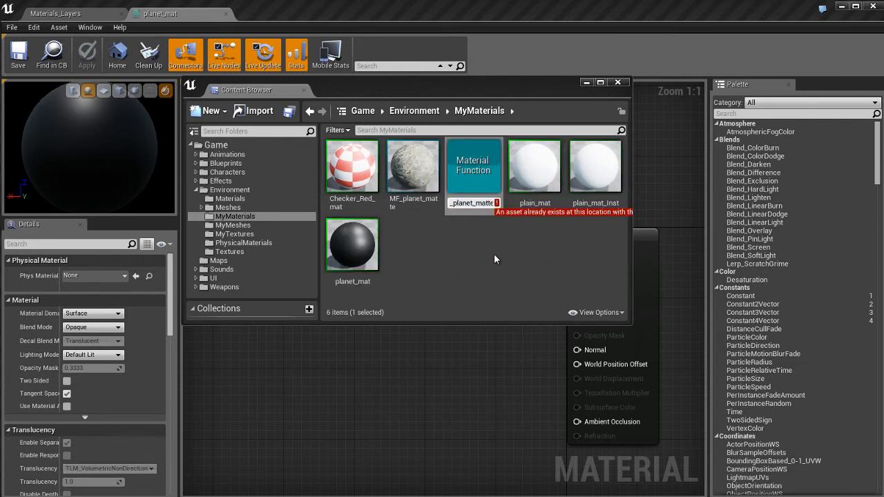
pyautogui.press('BackSpace')
pyautogui.press('BackSpace')
pyautogui.press('BackSpace')
pyautogui.write('shiny')
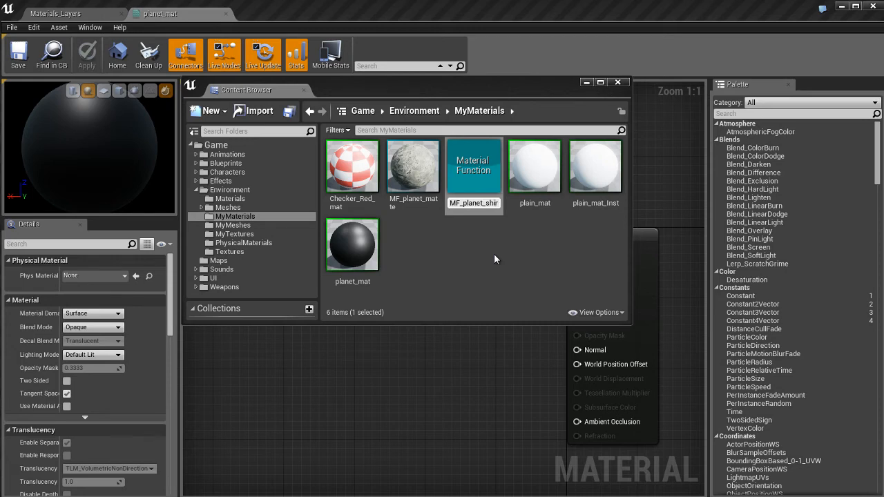
pyautogui.press('Return')
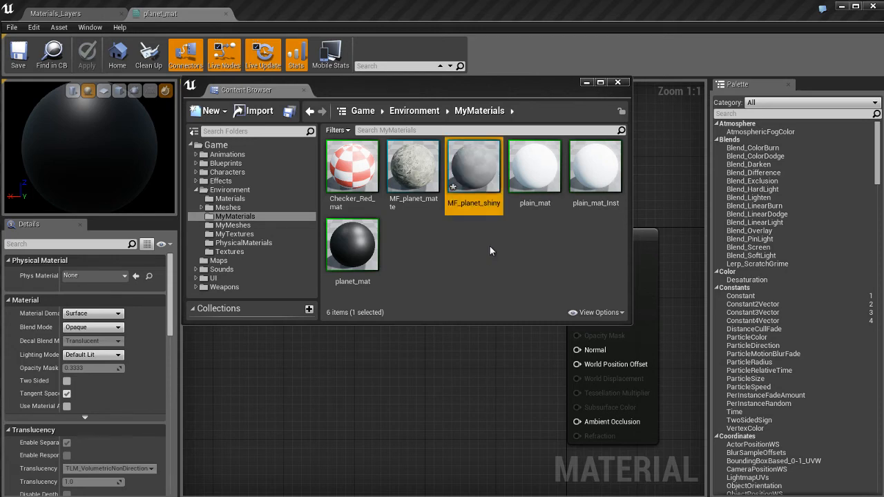
pyautogui.doubleClick(474, 168)
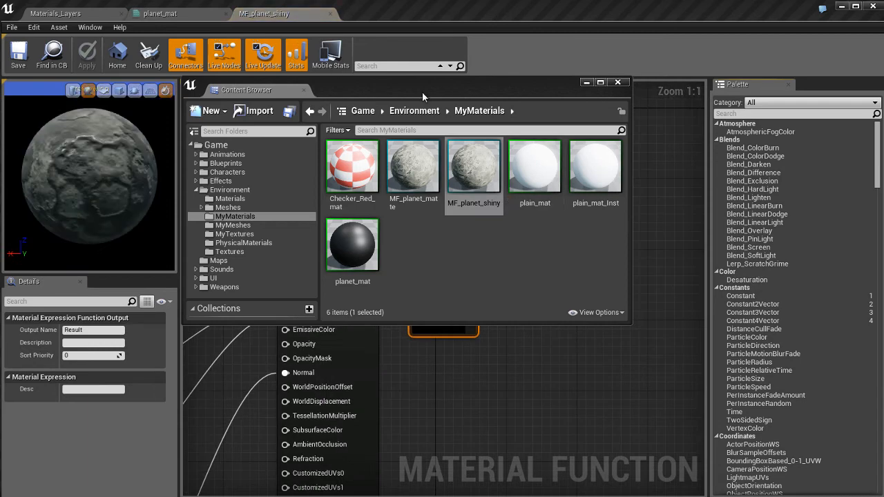
# - Set the color constant feeding the color input of MF_planet_shiny to blue with RGB 0.11, 0.214, 1.0
pyautogui.click(587, 82)
pyautogui.moveTo(335, 203); pyautogui.dragTo(552, 187, button='right')
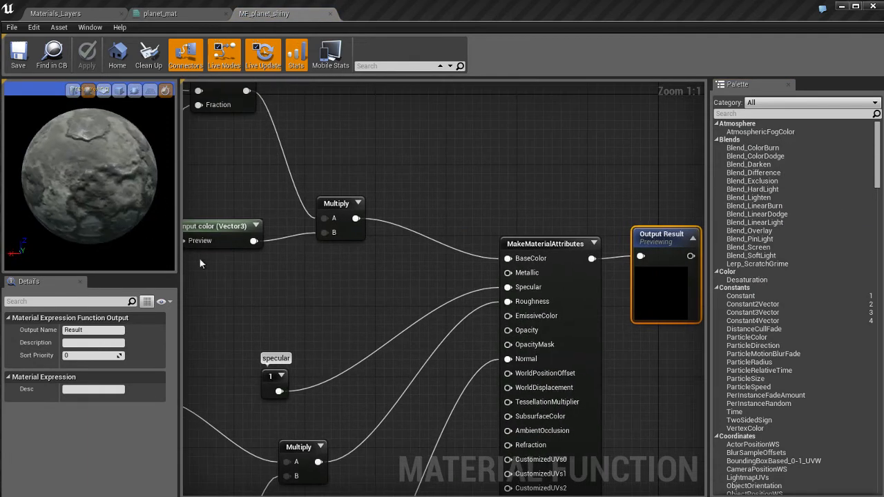
pyautogui.scroll(-3, 392, 300)
pyautogui.moveTo(391, 299); pyautogui.dragTo(457, 299, button='right')
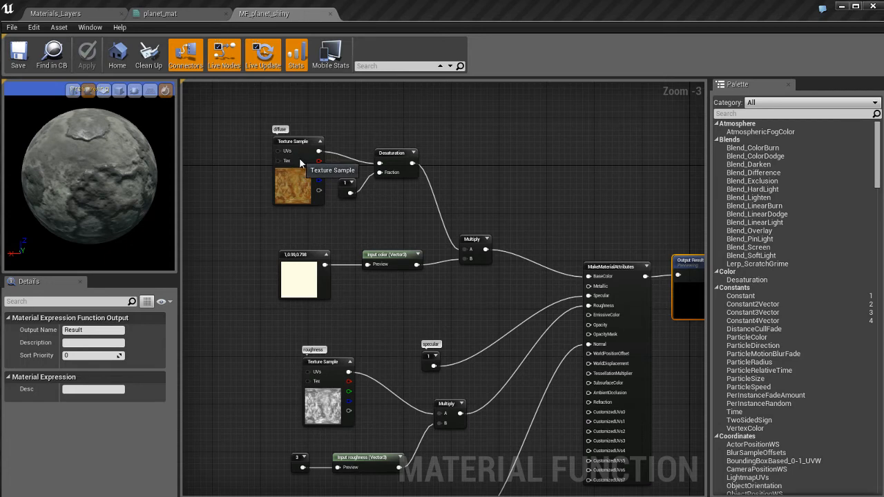
pyautogui.moveTo(297, 162); pyautogui.dragTo(292, 151)
pyautogui.moveTo(379, 217)
pyautogui.mouseDown(button='right')
pyautogui.moveTo(379, 181)
pyautogui.moveTo(377, 205)
pyautogui.mouseUp(button='right')
pyautogui.doubleClick(295, 266)
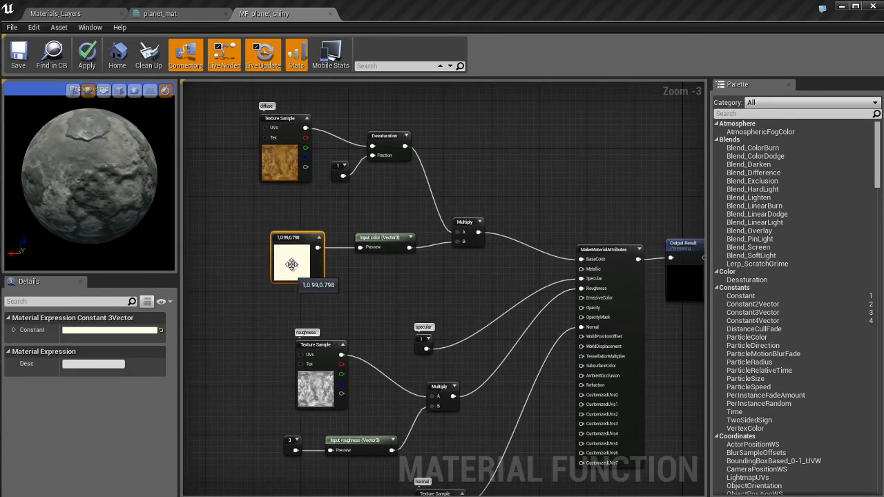
pyautogui.moveTo(364, 358); pyautogui.dragTo(333, 324)
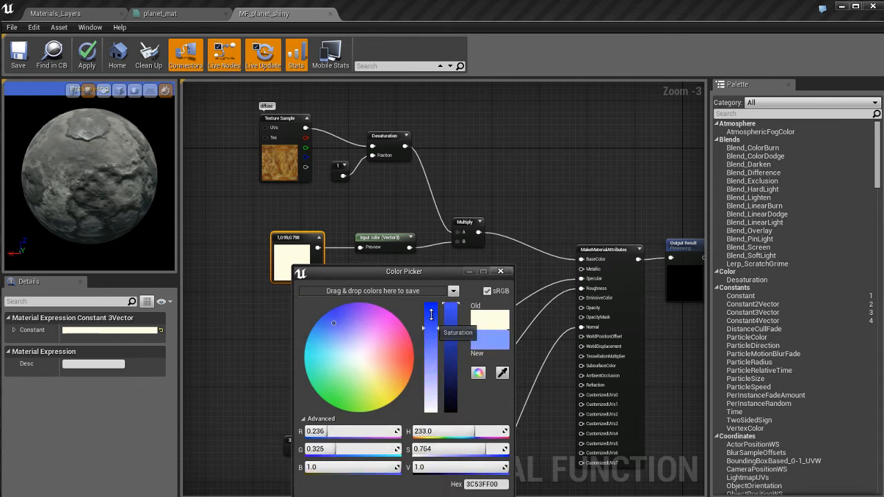
pyautogui.moveTo(431, 334); pyautogui.dragTo(431, 314)
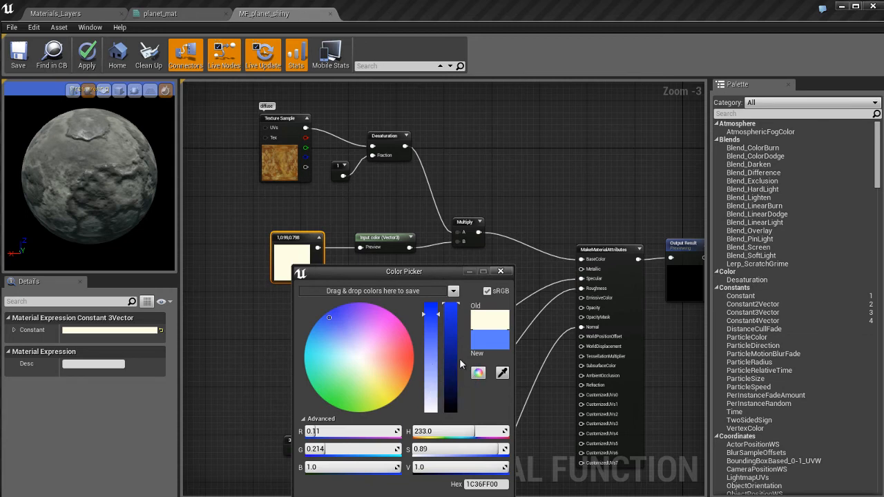
pyautogui.click(444, 495)
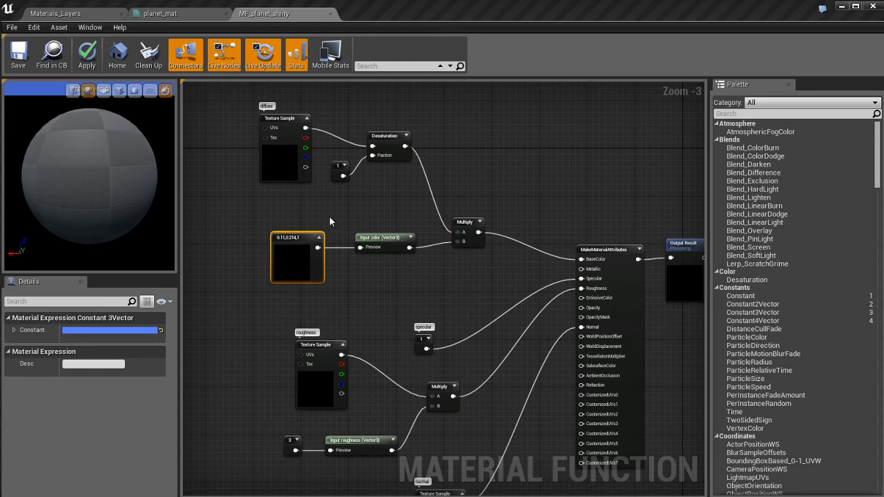
pyautogui.doubleClick(294, 262)
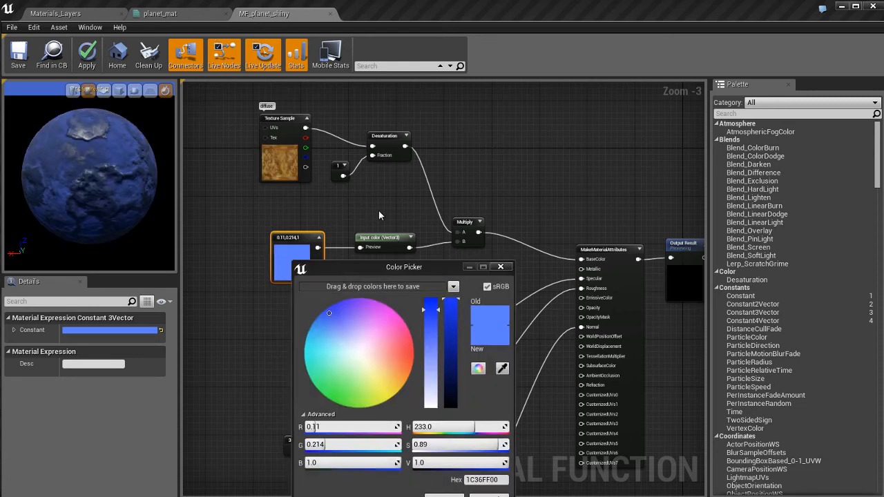
pyautogui.click(398, 197)
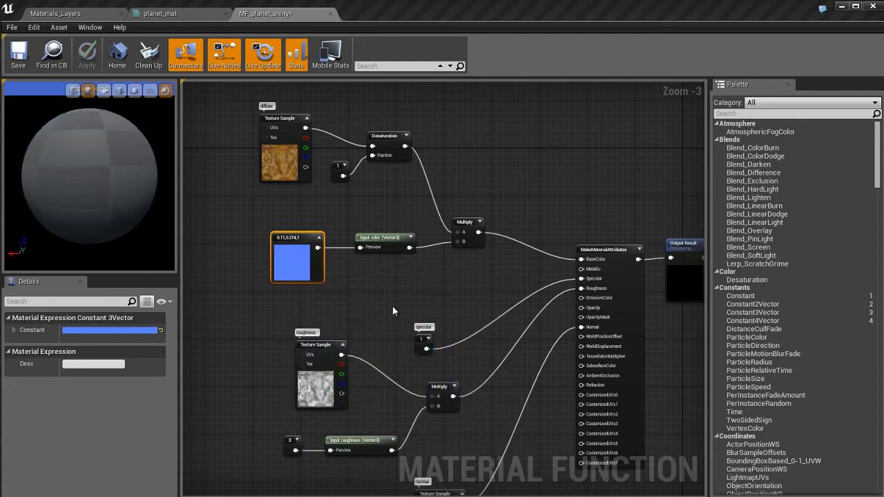
# - Try 1.5 and 0.5 for the constant feeding the roughness input, settle on 0.2, and check the preview sphere
pyautogui.moveTo(437, 286); pyautogui.dragTo(383, 272, button='right')
pyautogui.scroll(1, 431, 277)
pyautogui.rightClick(461, 256)
pyautogui.click(399, 255)
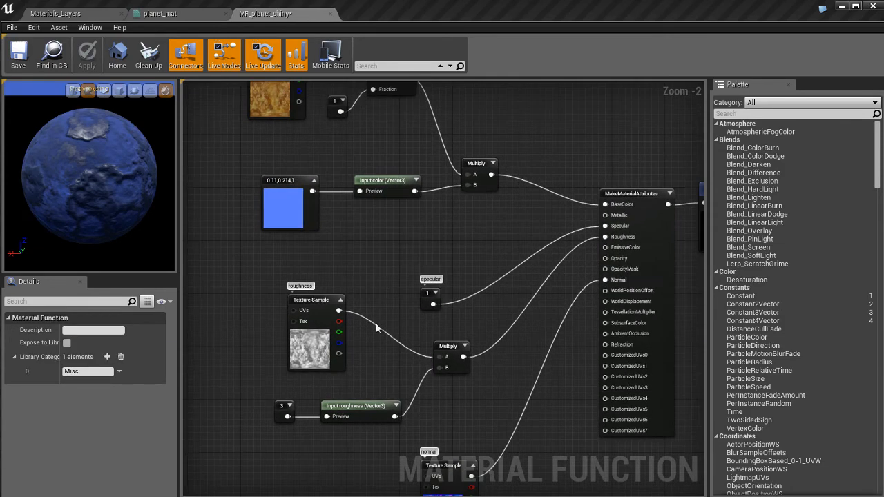
pyautogui.click(283, 411)
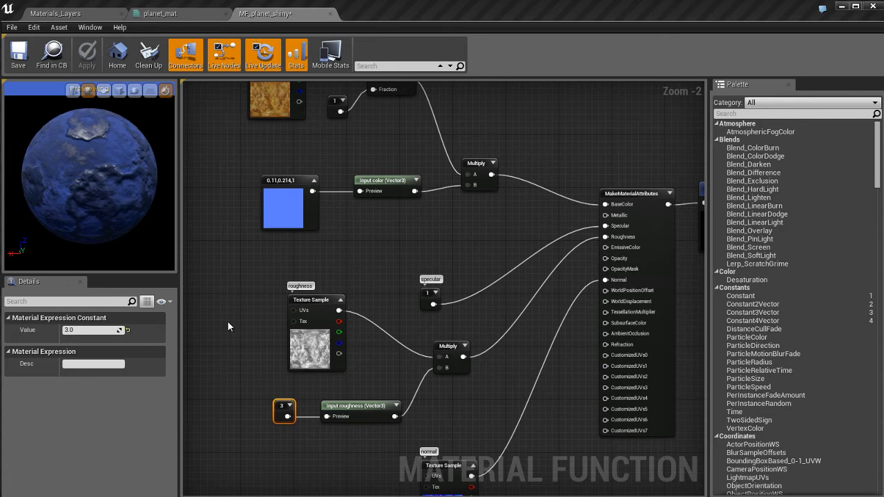
pyautogui.click(101, 330)
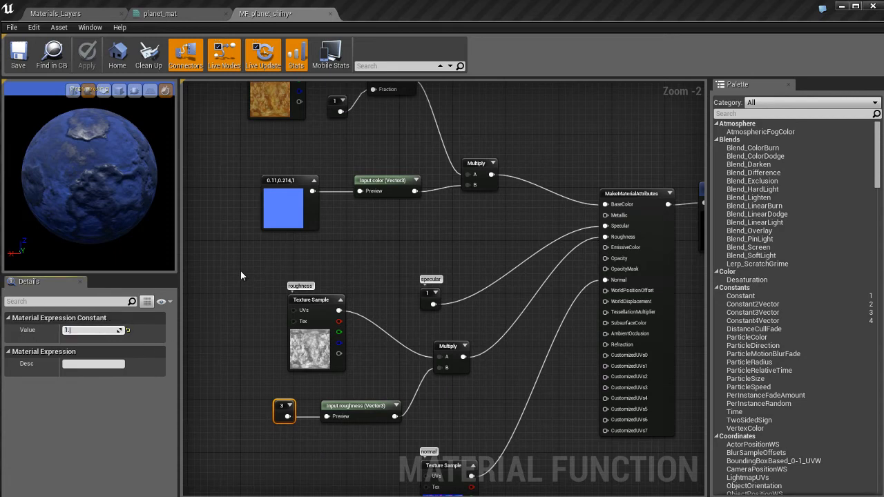
pyautogui.press('Return')
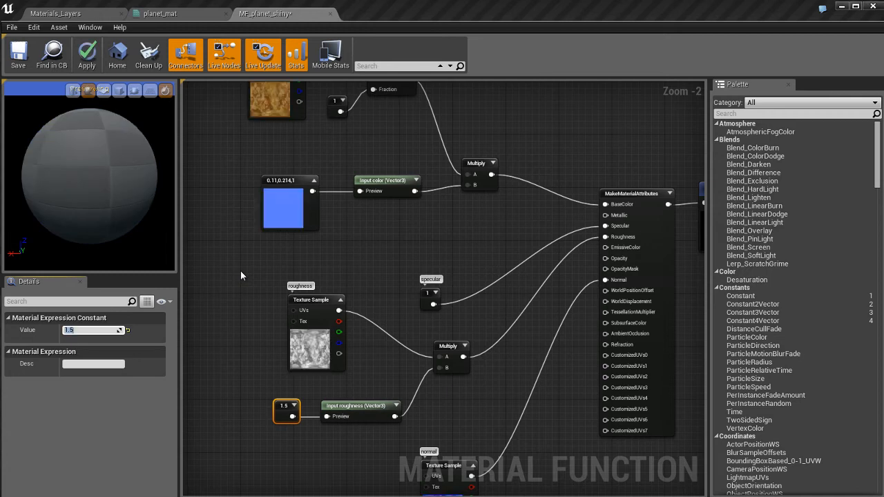
pyautogui.write('0.5')
pyautogui.press('Return')
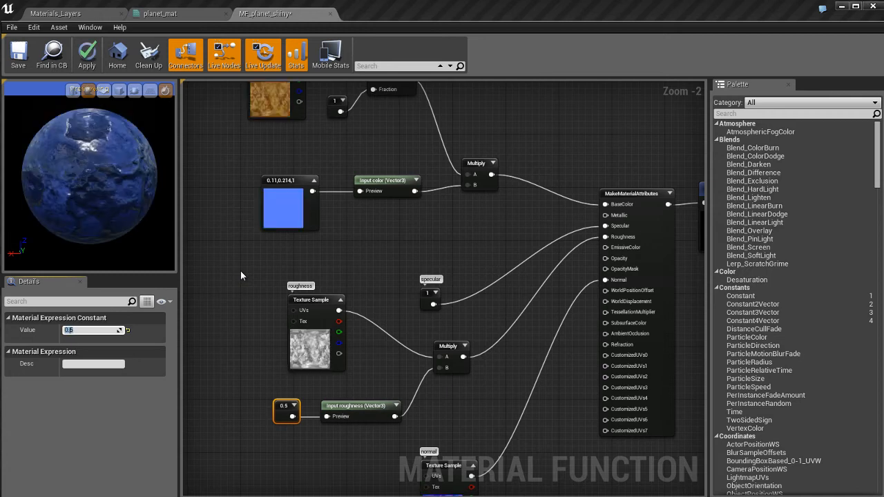
pyautogui.write('0.2')
pyautogui.press('Return')
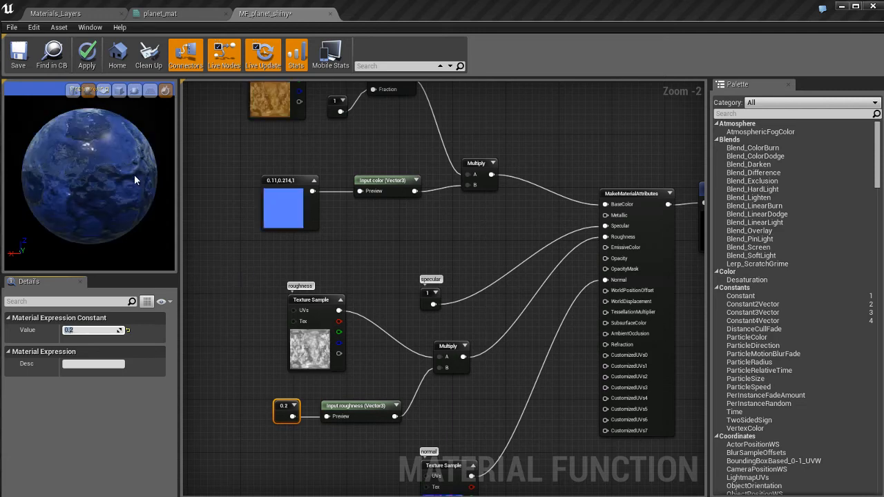
pyautogui.moveTo(98, 199); pyautogui.dragTo(111, 177)
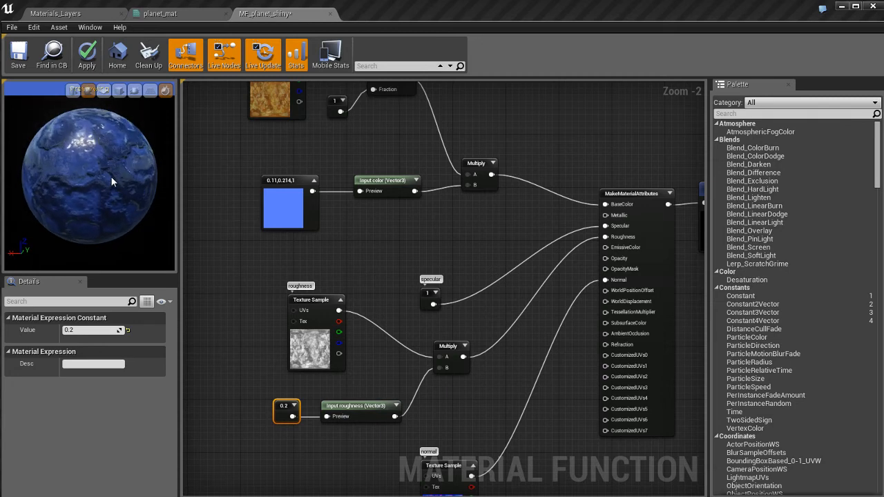
# - Try 0.1 for the specular constant, settle on 0.2, and check the preview sphere
pyautogui.moveTo(428, 271); pyautogui.dragTo(363, 199, button='right')
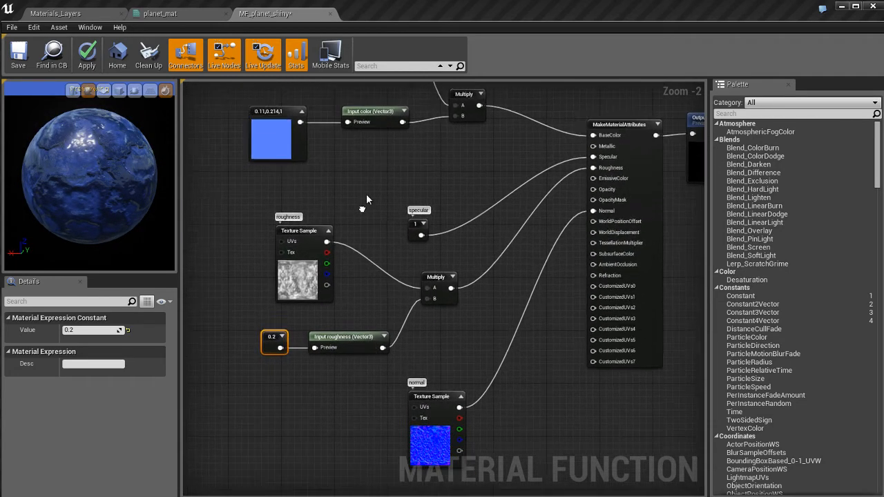
pyautogui.scroll(2, 366, 341)
pyautogui.scroll(-2, 359, 350)
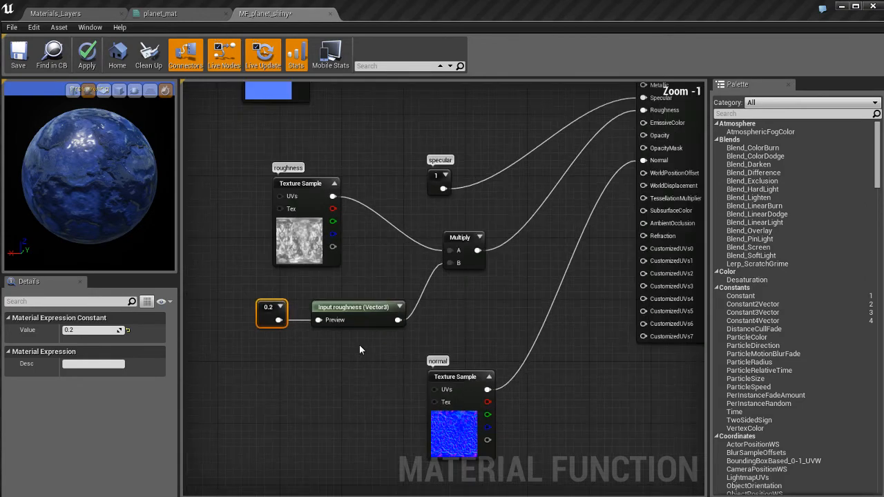
pyautogui.moveTo(359, 350); pyautogui.dragTo(451, 305, button='right')
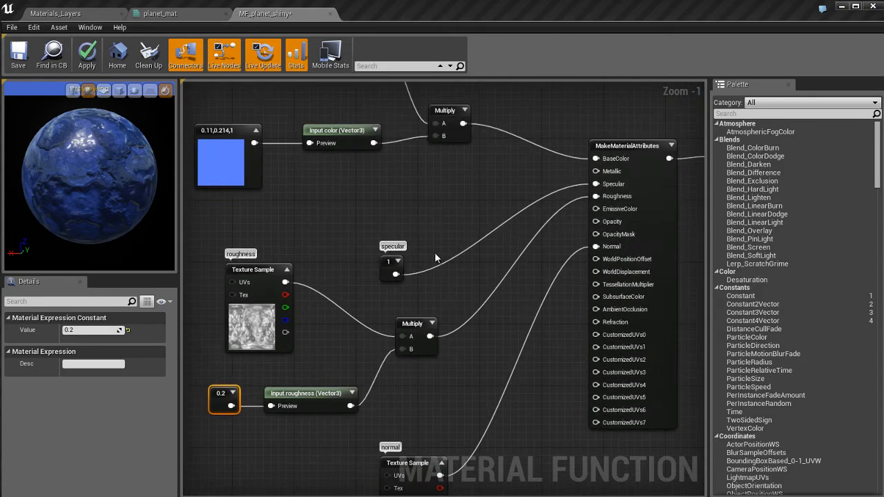
pyautogui.moveTo(435, 257); pyautogui.dragTo(433, 299, button='right')
pyautogui.click(382, 320)
pyautogui.moveTo(381, 319); pyautogui.dragTo(395, 305)
pyautogui.click(94, 331)
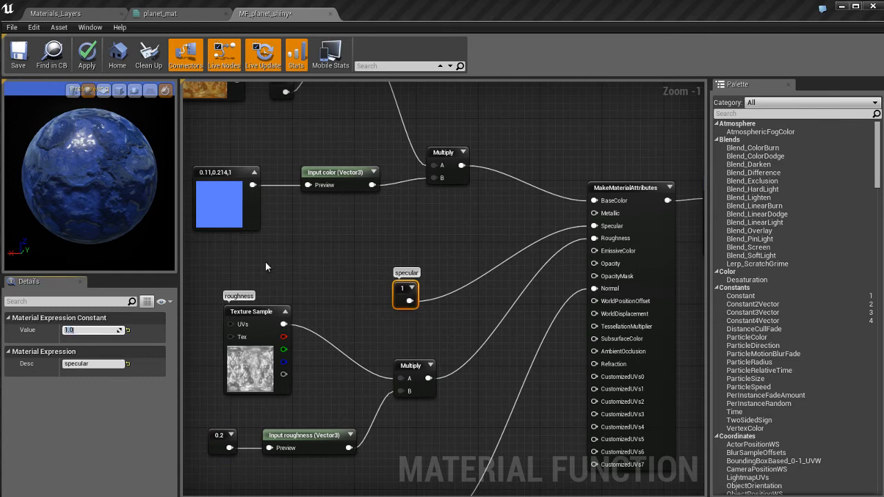
pyautogui.write('0.1')
pyautogui.press('Return')
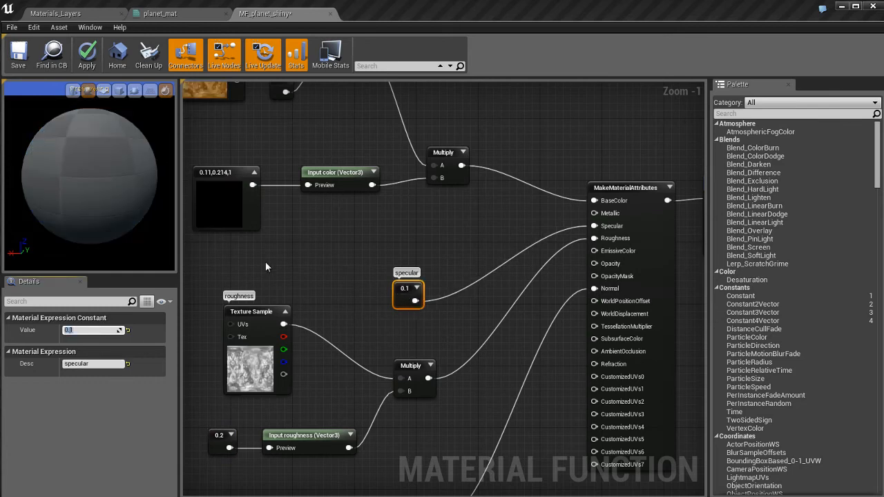
pyautogui.press('Return')
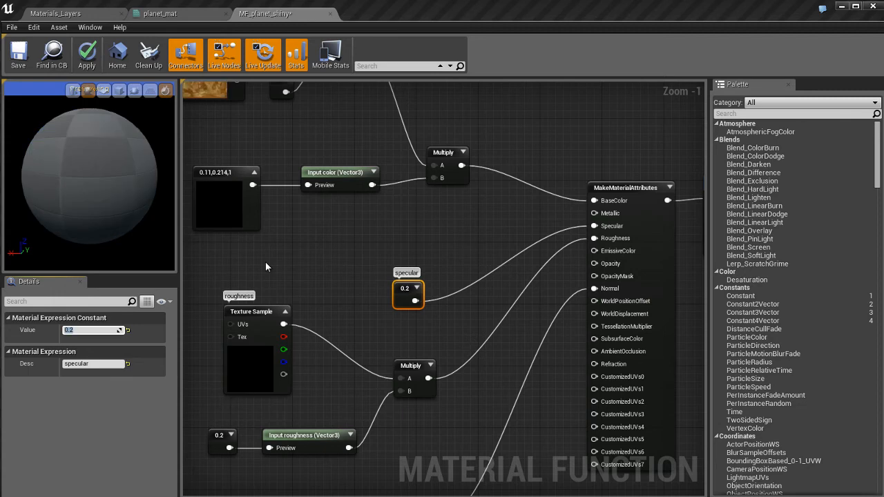
pyautogui.moveTo(81, 166)
pyautogui.mouseDown()
pyautogui.moveTo(92, 195)
pyautogui.moveTo(88, 163)
pyautogui.mouseUp()
pyautogui.moveTo(359, 250); pyautogui.dragTo(332, 253, button='right')
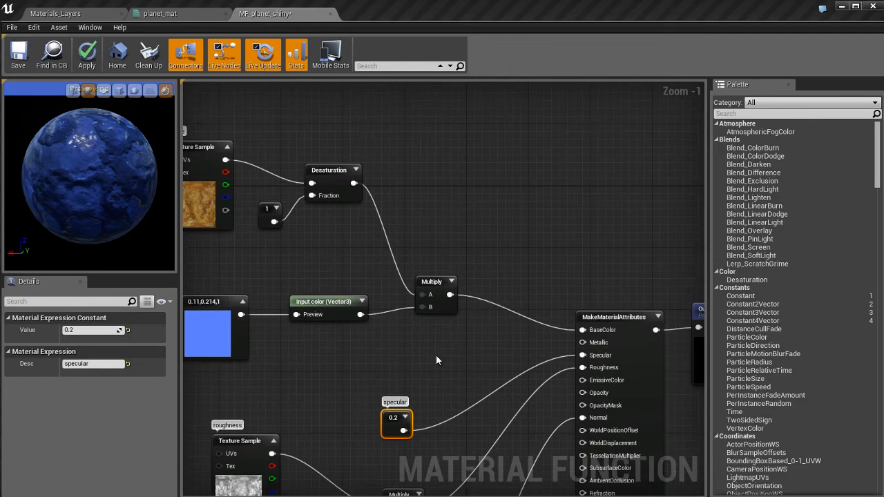
# - Place the specular constant just above the roughness Multiply node and save the MF_planet_shiny function
pyautogui.moveTo(436, 360); pyautogui.dragTo(458, 289, button='right')
pyautogui.scroll(-1, 457, 289)
pyautogui.moveTo(98, 169)
pyautogui.mouseDown()
pyautogui.moveTo(51, 208)
pyautogui.moveTo(76, 190)
pyautogui.moveTo(81, 175)
pyautogui.mouseUp()
pyautogui.moveTo(467, 288); pyautogui.dragTo(450, 221, button='right')
pyautogui.moveTo(414, 273); pyautogui.dragTo(421, 303)
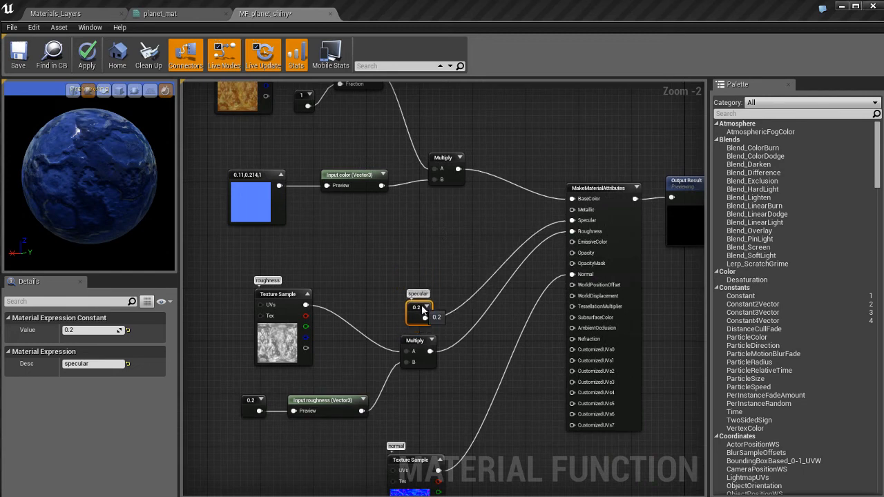
pyautogui.click(434, 250)
pyautogui.moveTo(464, 232); pyautogui.dragTo(407, 231, button='right')
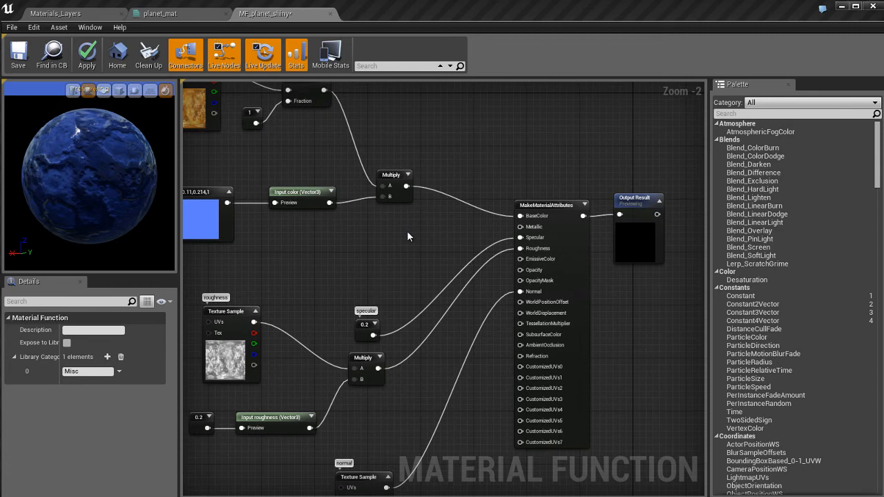
pyautogui.hotkey('ctrl', 's')
# - Add a FunctionInput node below the color input and connect it to Metallic on MakeMaterialAttributes
pyautogui.rightClick(390, 244)
pyautogui.write('fun')
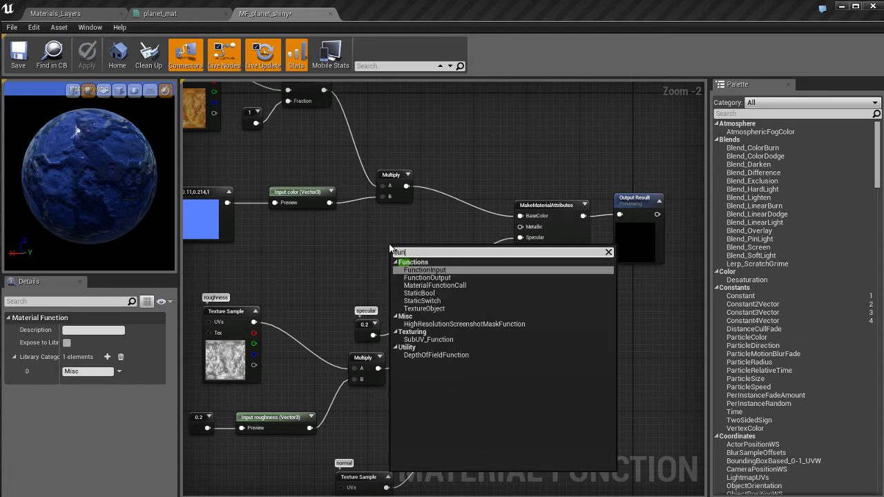
pyautogui.write('ction')
pyautogui.click(432, 271)
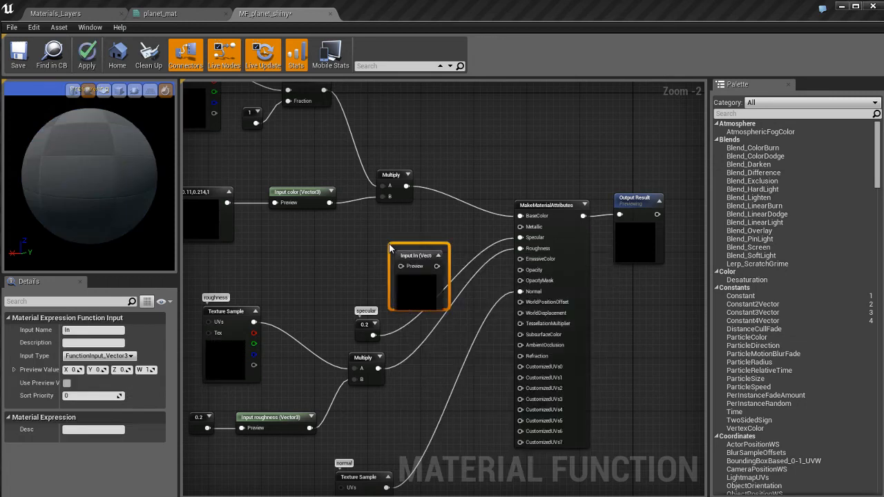
pyautogui.moveTo(435, 263); pyautogui.dragTo(380, 246)
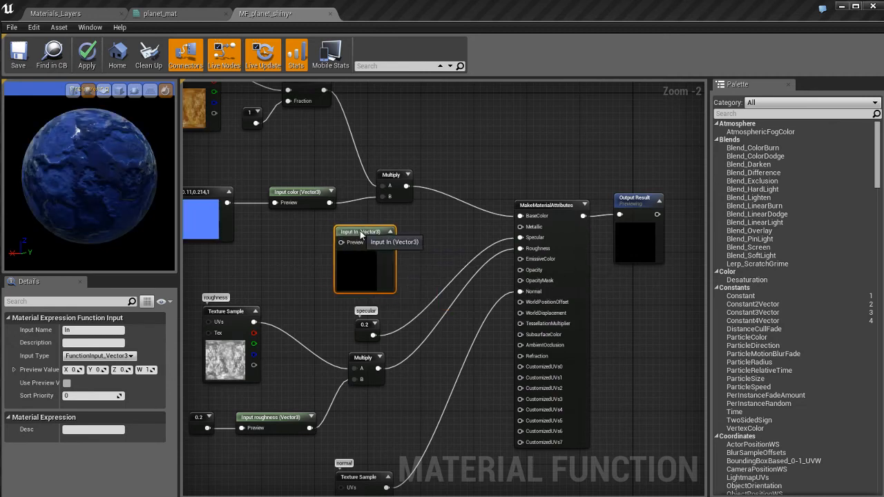
pyautogui.moveTo(446, 243); pyautogui.dragTo(532, 228)
# - Add a Constant feeding the new function input's Preview pin, collapse its thumbnail, and line the two nodes up
pyautogui.moveTo(348, 242); pyautogui.dragTo(283, 252)
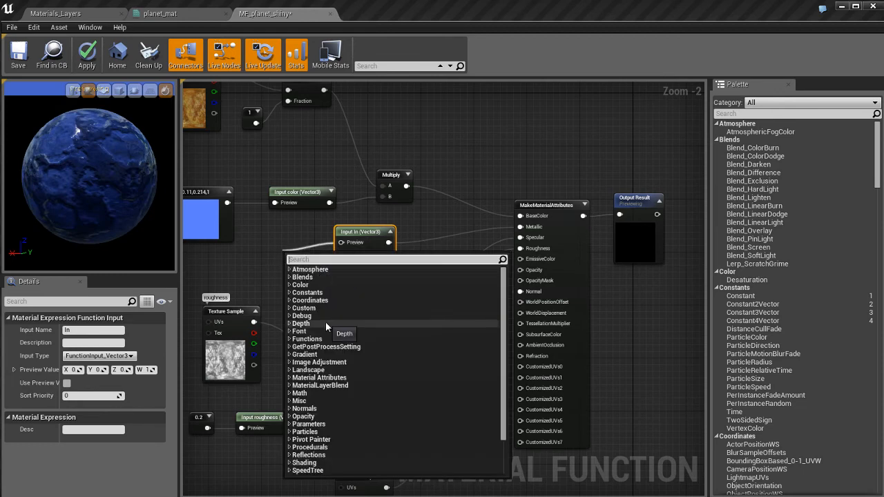
pyautogui.write('cons')
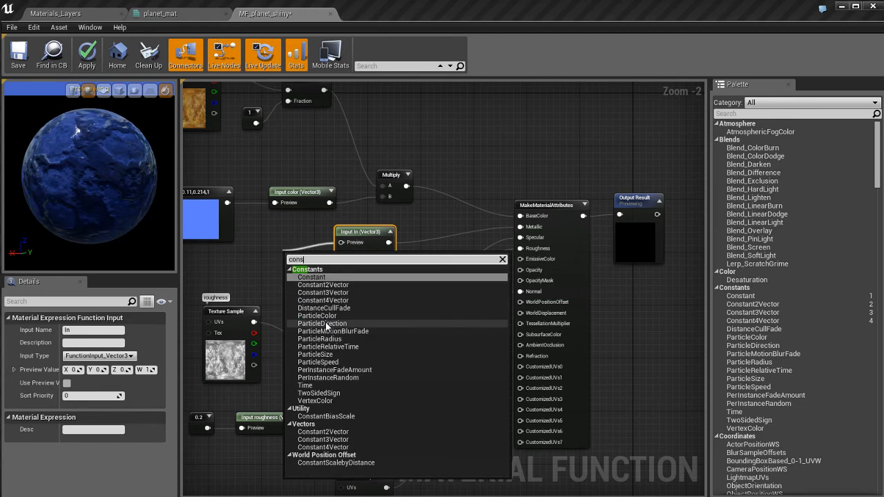
pyautogui.press('Return')
pyautogui.moveTo(297, 259); pyautogui.dragTo(256, 255)
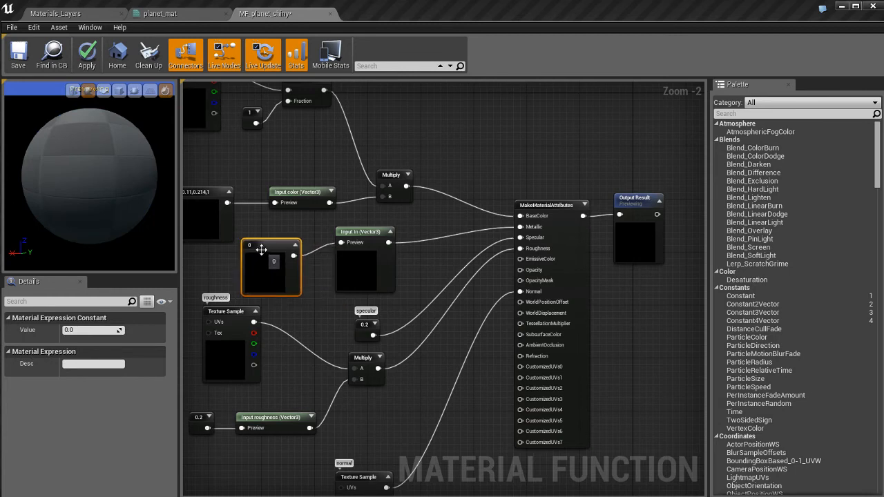
pyautogui.click(295, 245)
pyautogui.moveTo(360, 232); pyautogui.dragTo(373, 232)
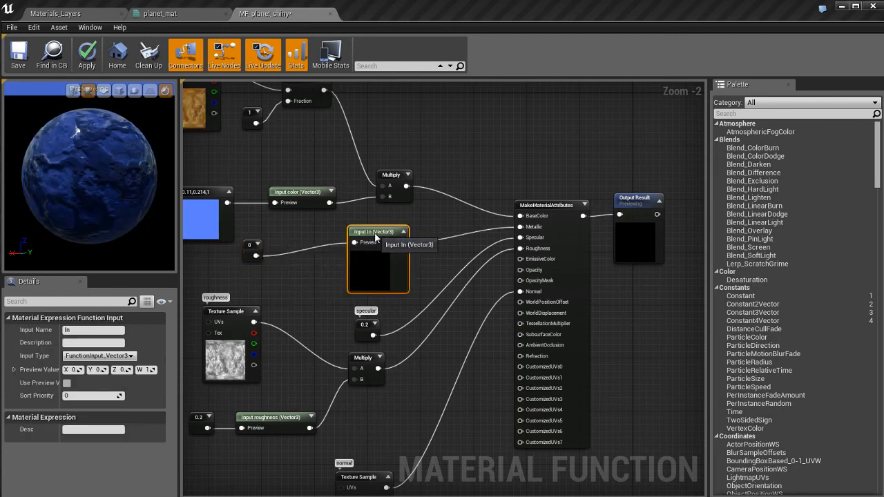
pyautogui.moveTo(256, 250); pyautogui.dragTo(300, 244)
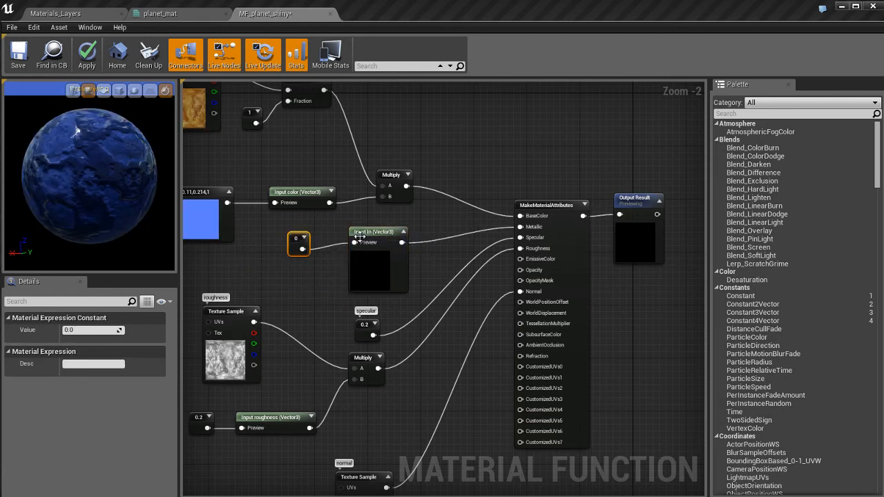
# - Name the new function input metallic and select the constant that feeds it
pyautogui.click(383, 233)
pyautogui.click(112, 331)
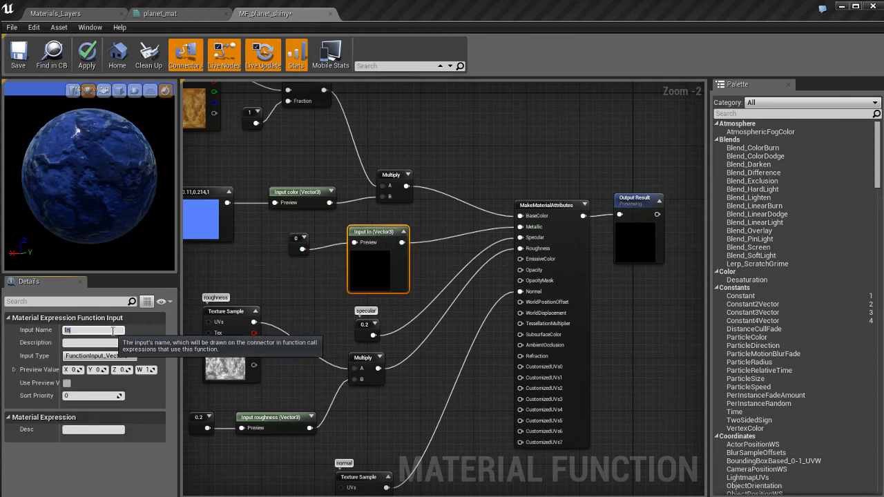
pyautogui.write('metallic')
pyautogui.press('Return')
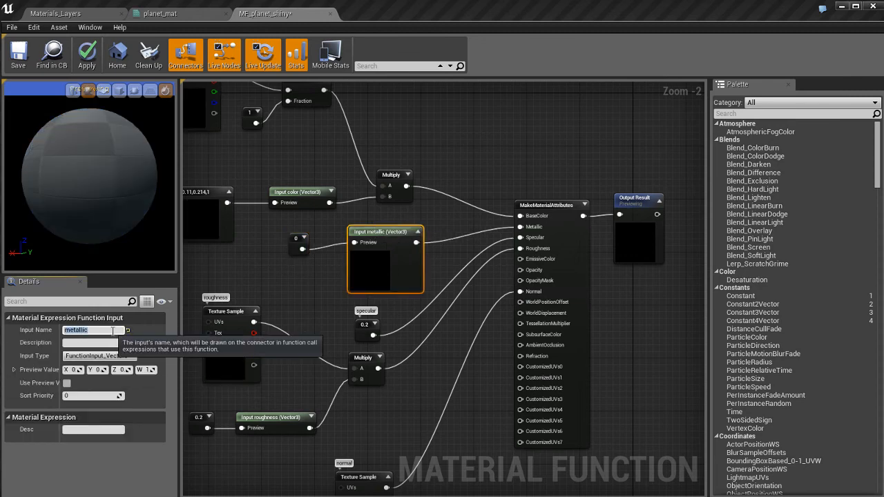
pyautogui.click(322, 270)
pyautogui.click(294, 241)
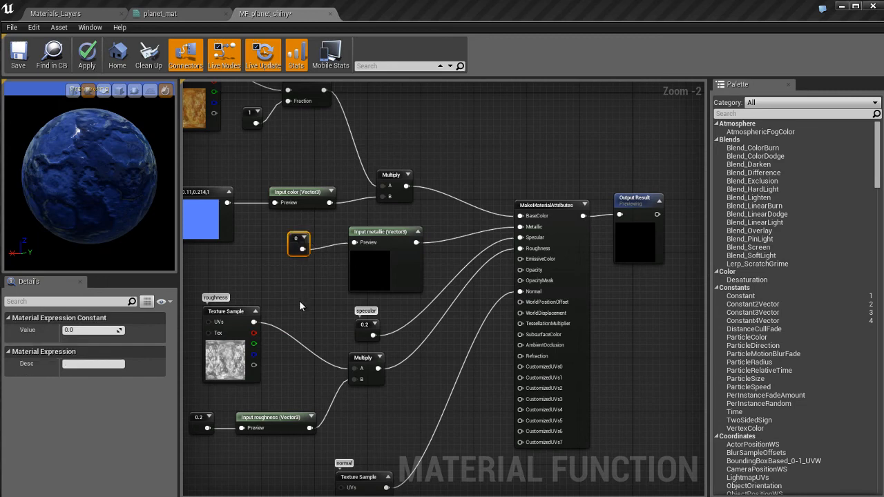
# - Try a value of 1 on the constant feeding the metallic input and inspect the planet preview
pyautogui.click(104, 330)
pyautogui.write('1')
pyautogui.press('Return')
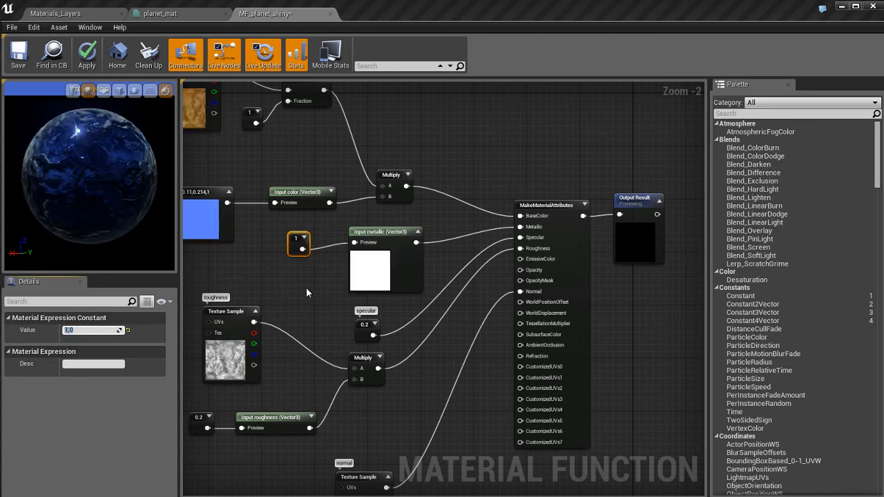
pyautogui.moveTo(115, 165)
pyautogui.mouseDown()
pyautogui.moveTo(116, 206)
pyautogui.moveTo(119, 174)
pyautogui.moveTo(118, 182)
pyautogui.mouseUp()
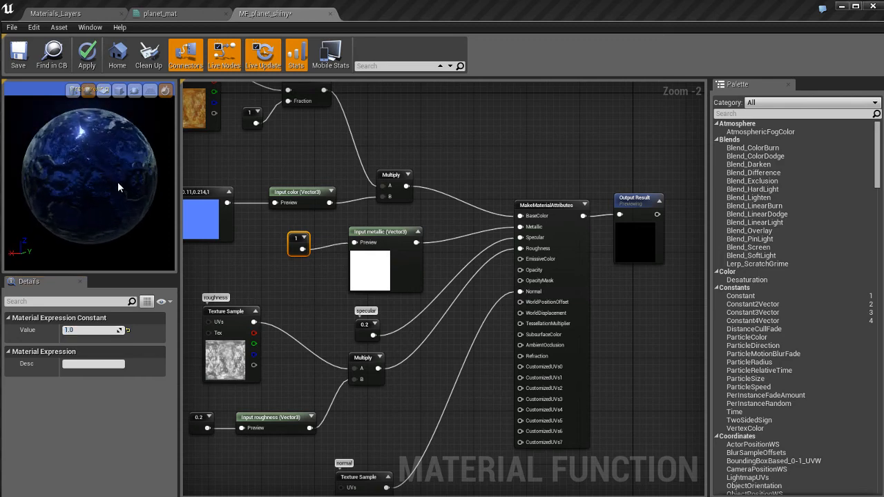
# - Set the constant feeding the metallic input to 0.5 and check the planet preview
pyautogui.click(97, 331)
pyautogui.write('.5')
pyautogui.press('Return')
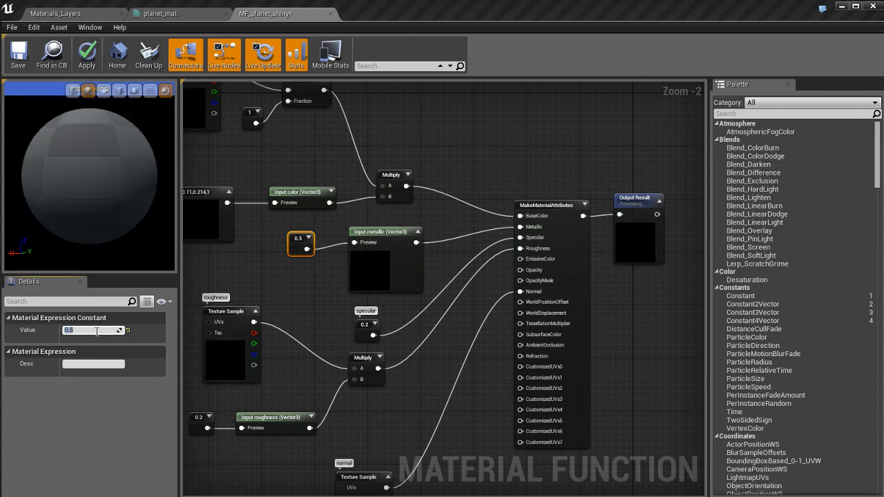
pyautogui.moveTo(138, 192); pyautogui.dragTo(133, 206)
pyautogui.click(319, 281)
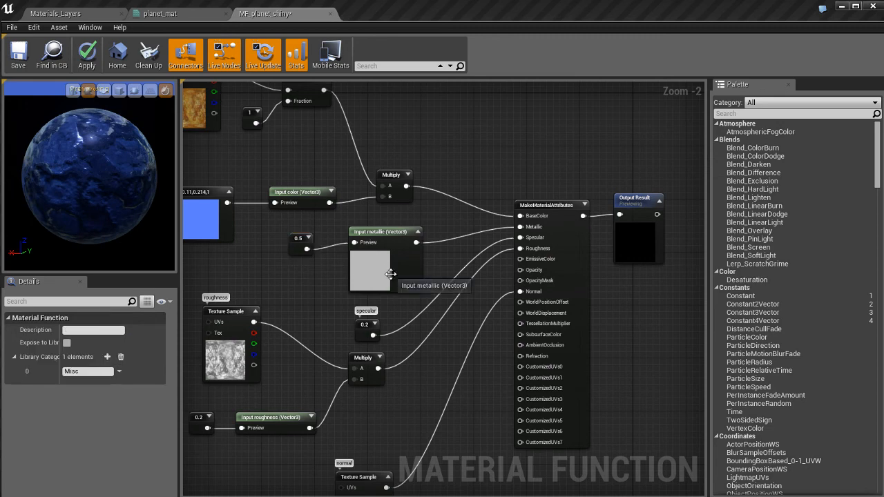
# - Collapse the metallic input's thumbnail and move the node closer to its constant
pyautogui.click(419, 233)
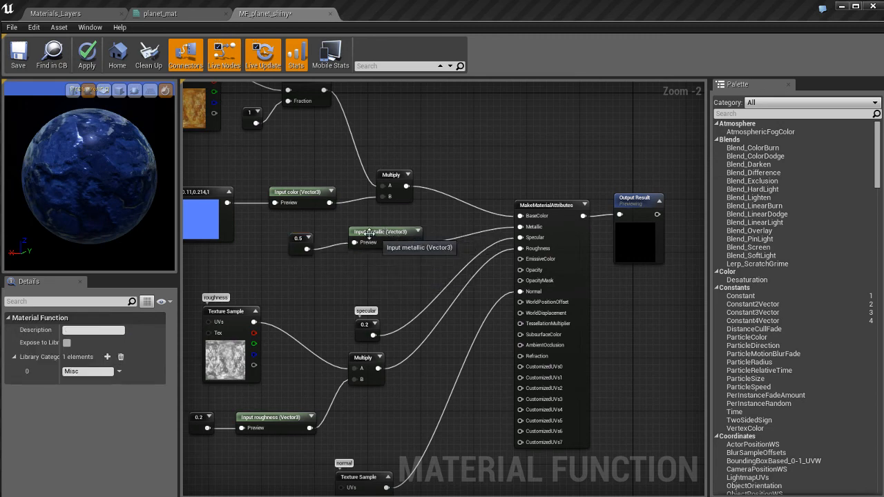
pyautogui.moveTo(374, 233); pyautogui.dragTo(360, 232)
pyautogui.click(359, 280)
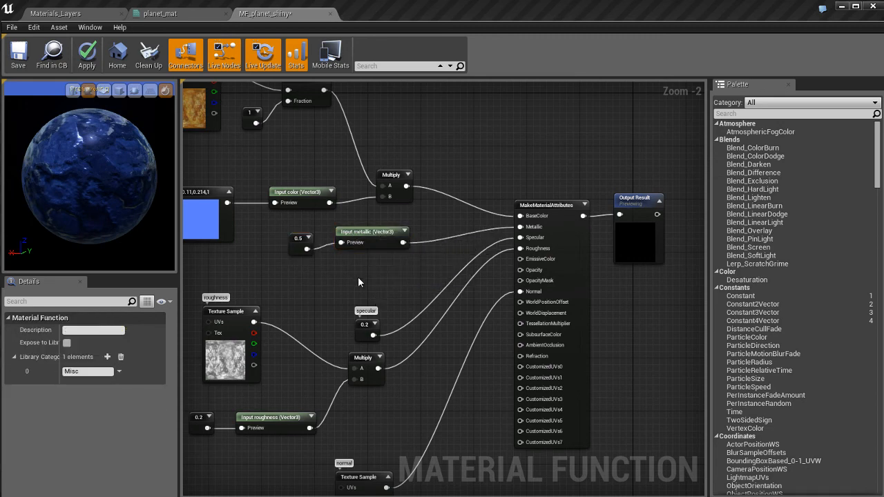
pyautogui.click(372, 234)
pyautogui.click(373, 280)
# - Give the 0.5 constant feeding the metallic input the description metallic
pyautogui.moveTo(384, 293); pyautogui.dragTo(426, 301, button='right')
pyautogui.click(333, 253)
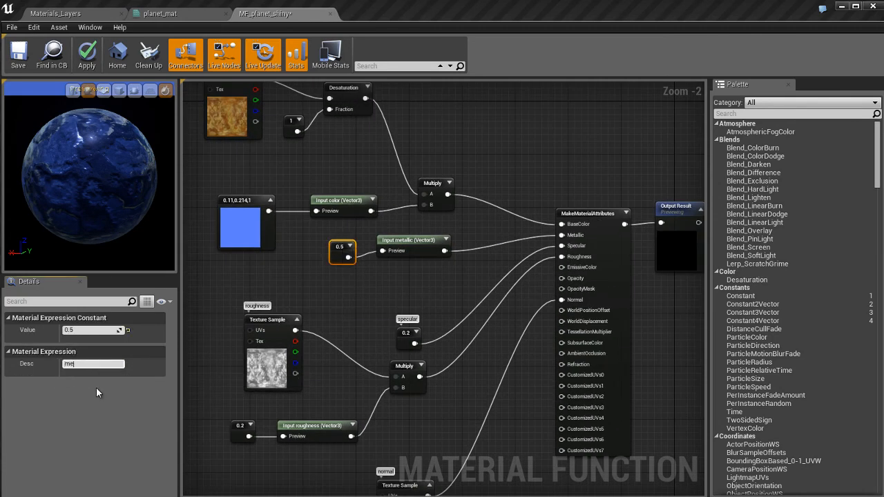
pyautogui.write('metallic')
pyautogui.press('Return')
# - Give the 0.2 constant feeding the roughness input the description roughness
pyautogui.moveTo(365, 286); pyautogui.dragTo(382, 291, button='right')
pyautogui.click(257, 431)
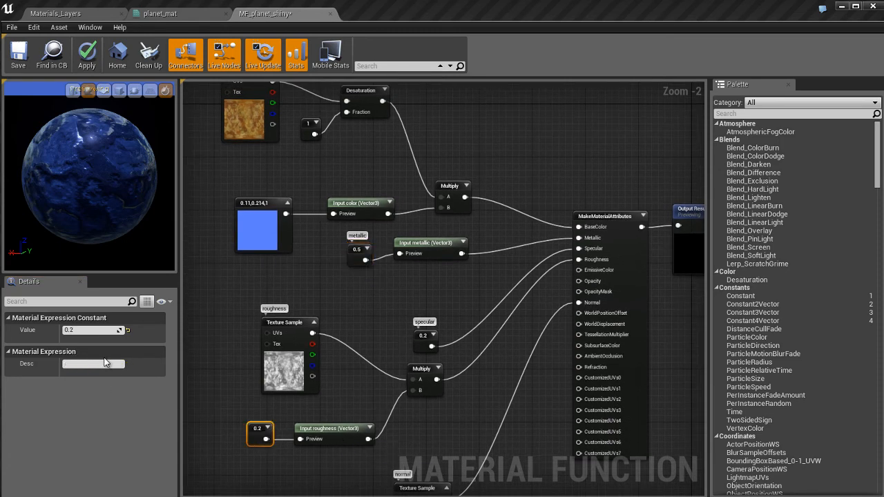
pyautogui.click(96, 364)
pyautogui.write('roughness')
pyautogui.press('Return')
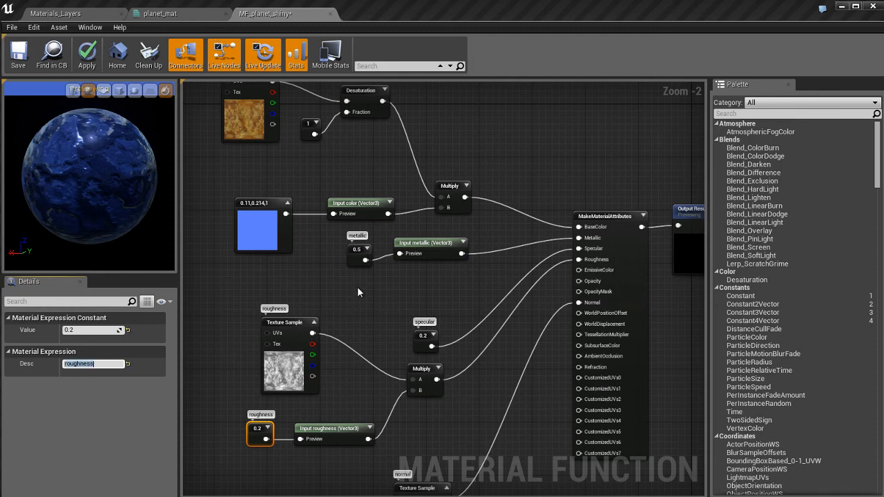
# - Give the blue Constant3Vector feeding the color input the description color
pyautogui.moveTo(358, 292); pyautogui.dragTo(342, 341, button='right')
pyautogui.click(252, 278)
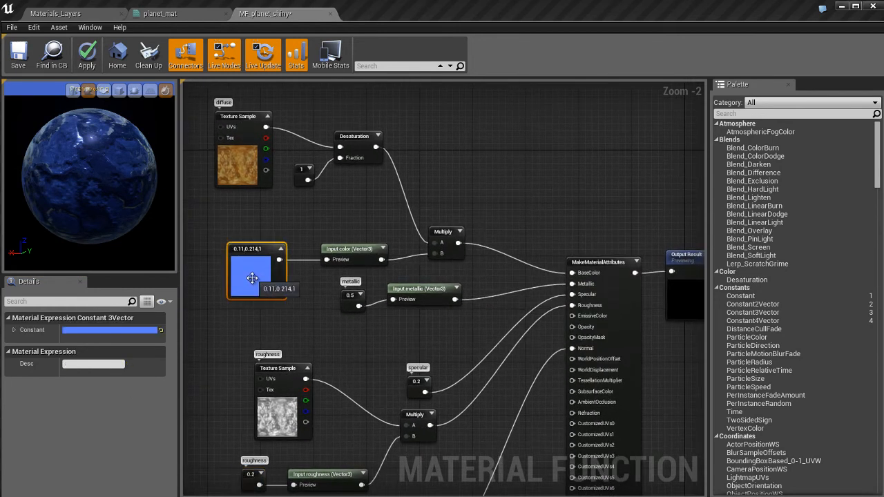
pyautogui.click(351, 256)
pyautogui.click(253, 280)
pyautogui.click(119, 364)
pyautogui.write('color')
pyautogui.press('Return')
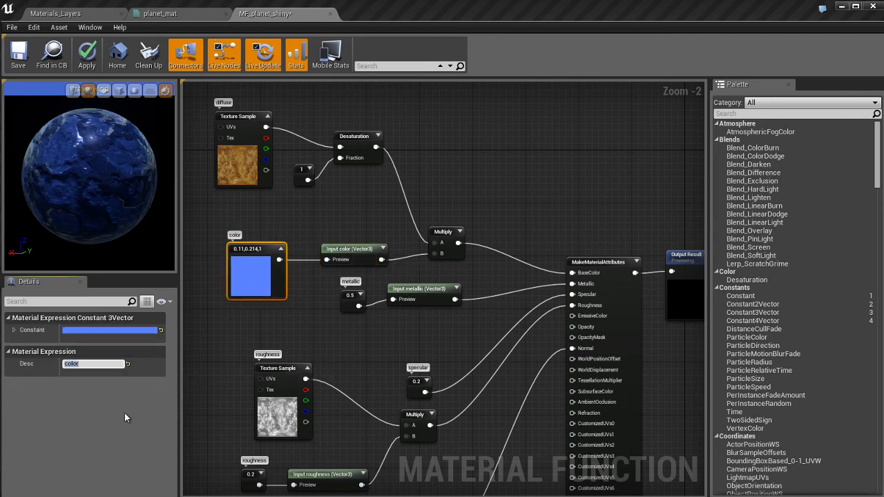
# - Set the constant feeding Desaturation's Fraction to 0.75 and apply the changes to the material function
pyautogui.moveTo(503, 371)
pyautogui.mouseDown(button='right')
pyautogui.moveTo(508, 355)
pyautogui.moveTo(513, 370)
pyautogui.mouseUp(button='right')
pyautogui.click(306, 187)
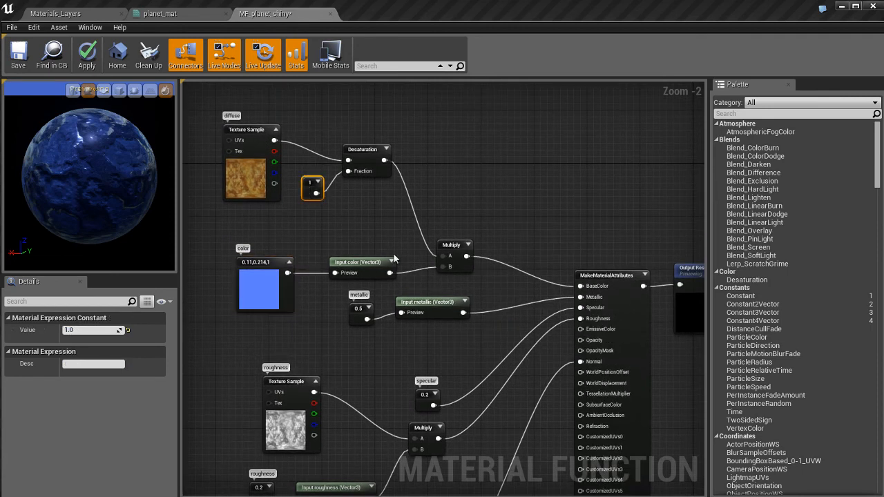
pyautogui.click(99, 330)
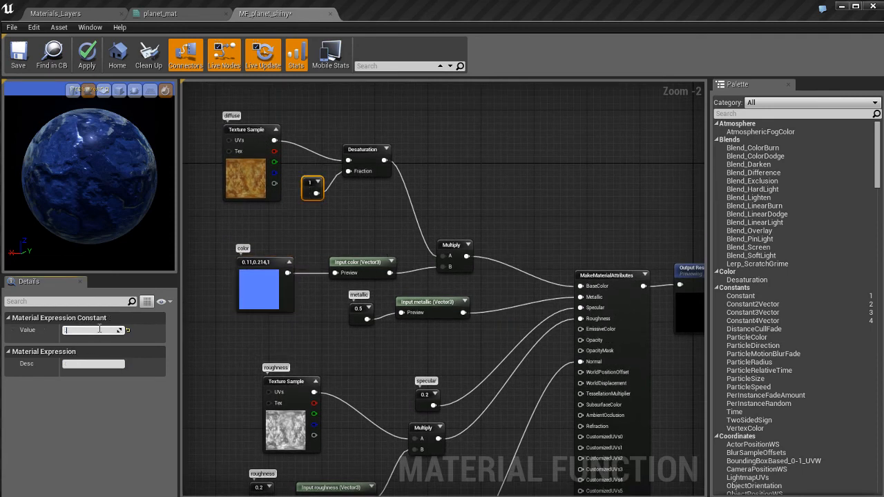
pyautogui.write('.75')
pyautogui.press('Return')
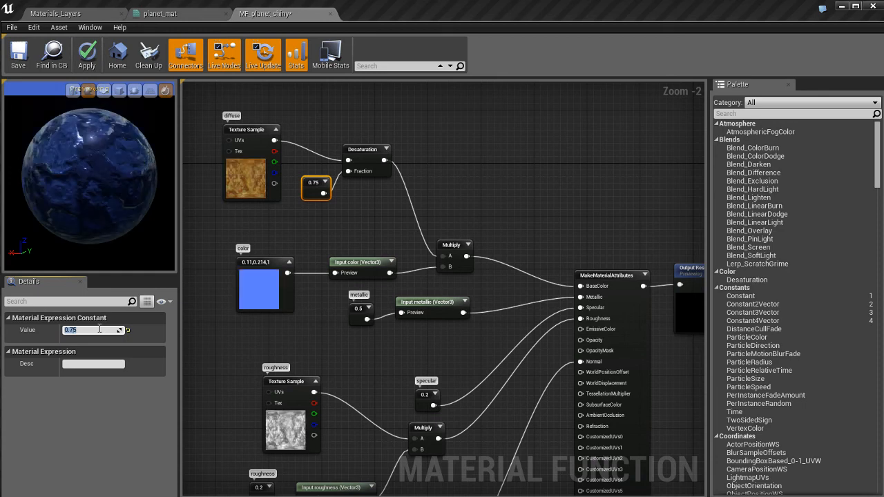
pyautogui.click(440, 195)
pyautogui.moveTo(493, 315); pyautogui.dragTo(478, 300, button='right')
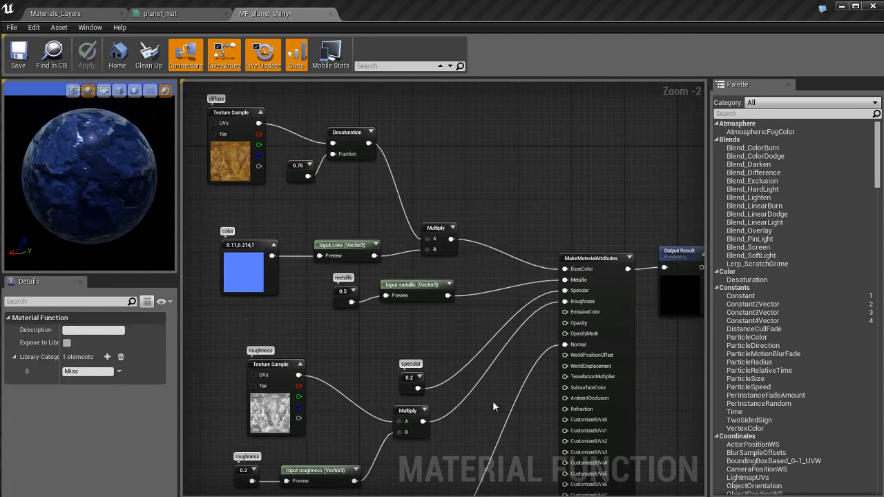
pyautogui.moveTo(503, 419); pyautogui.dragTo(501, 370, button='right')
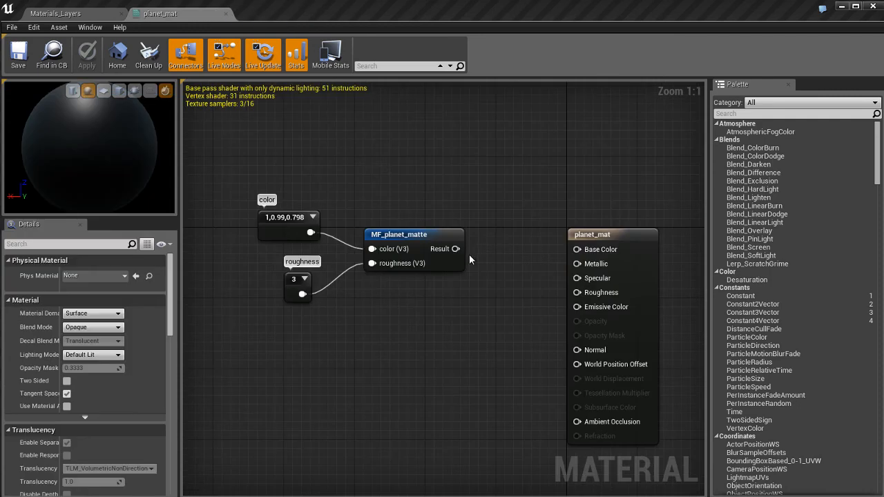
# - Add the MF_planet_shiny function from the MyMaterials folder to the planet_mat graph, below MF_planet_matte
pyautogui.moveTo(883, 157); pyautogui.dragTo(492, 130)
pyautogui.hotkey('ctrl', 'shift', 's')
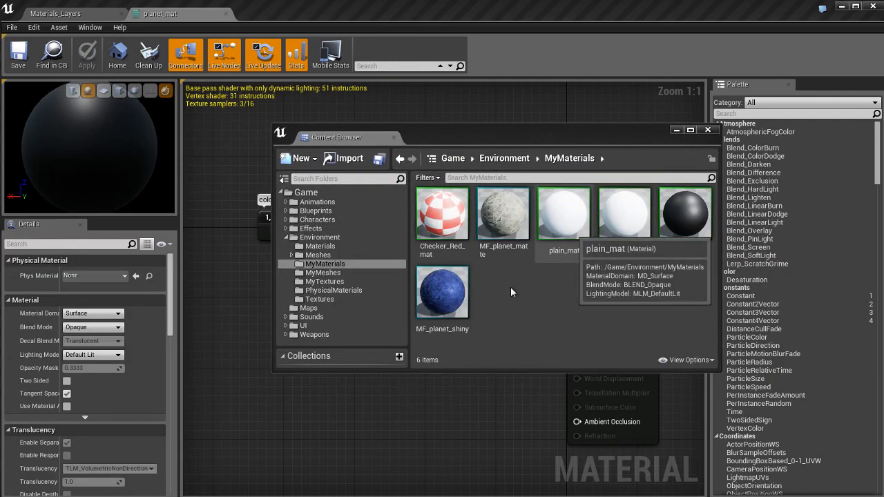
pyautogui.click(442, 295)
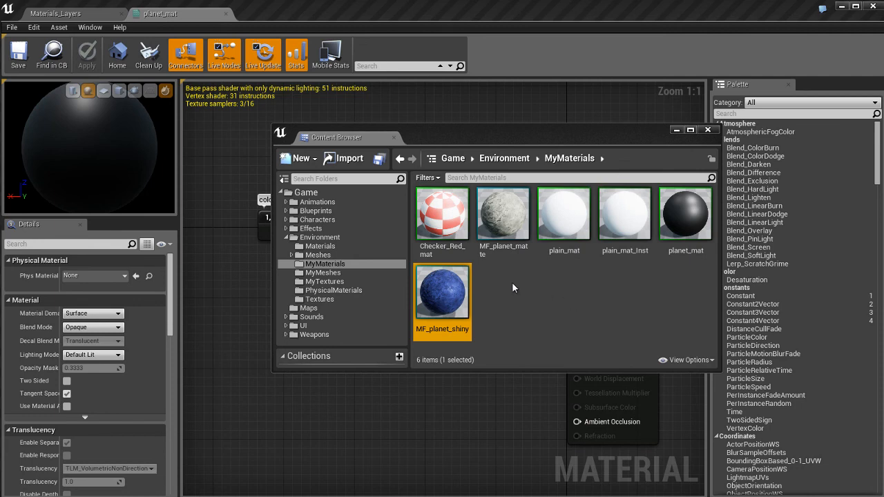
pyautogui.click(503, 233)
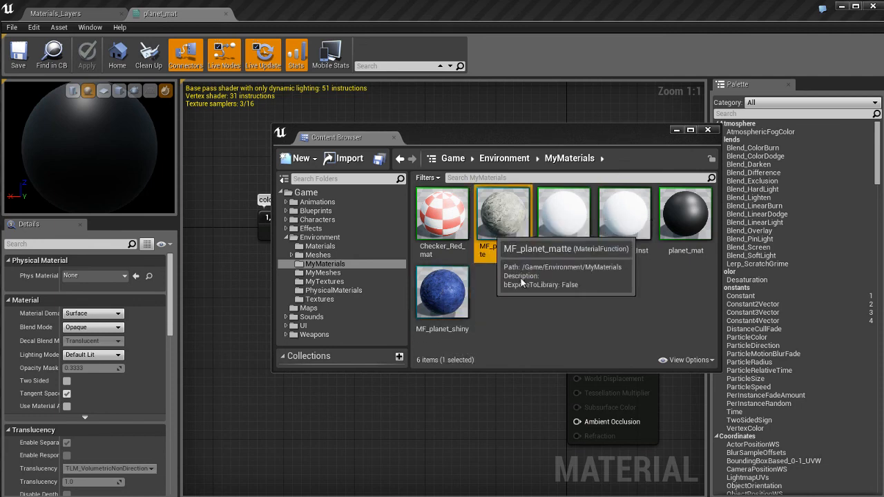
pyautogui.moveTo(533, 143); pyautogui.dragTo(722, 74)
pyautogui.moveTo(668, 271); pyautogui.dragTo(452, 379)
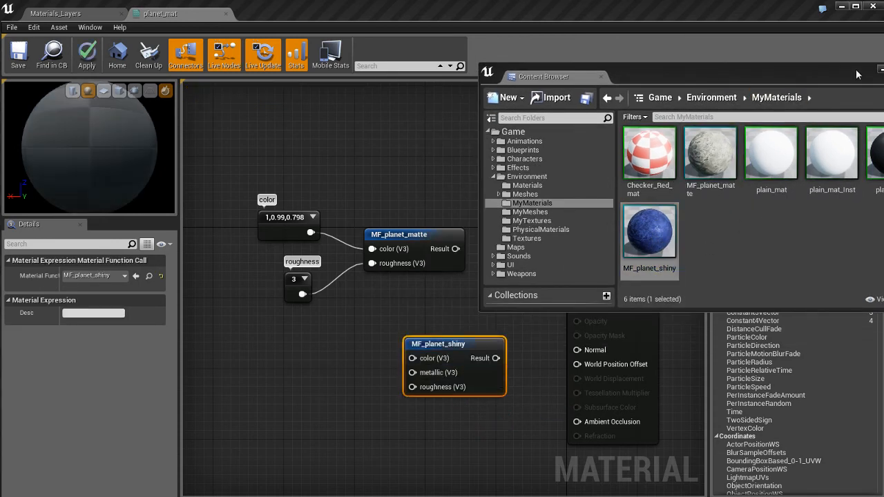
pyautogui.click(881, 69)
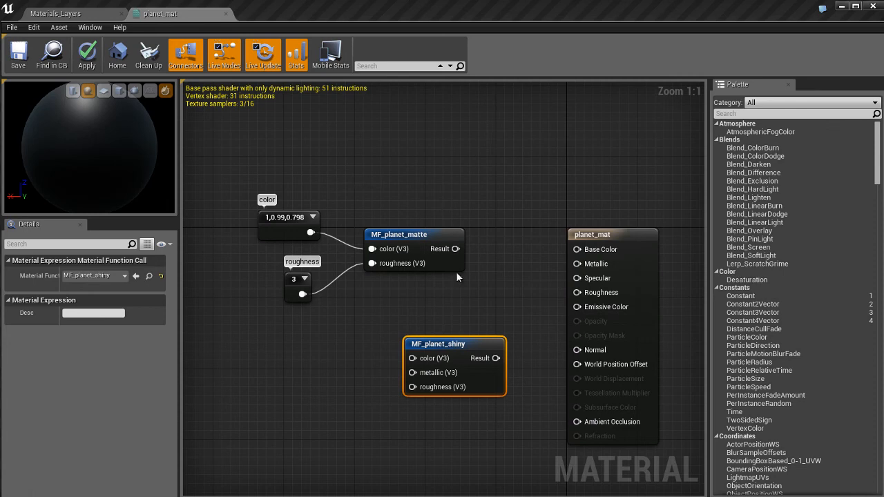
pyautogui.moveTo(465, 362); pyautogui.dragTo(416, 377)
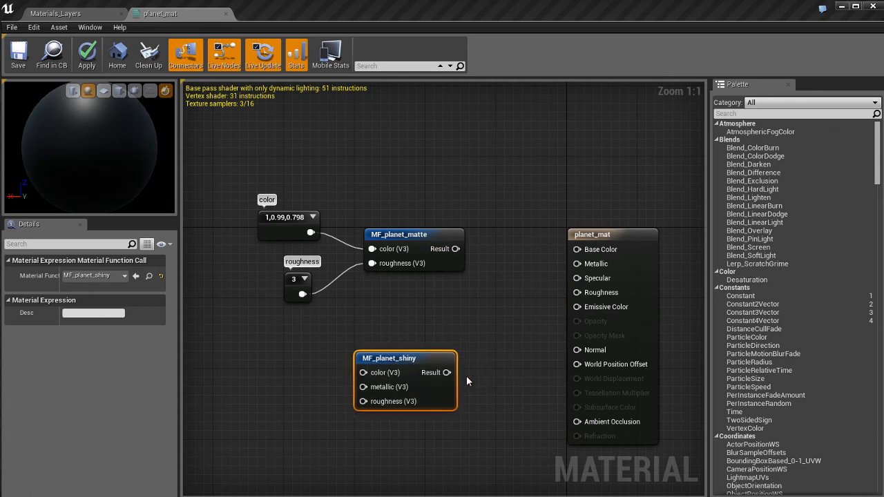
# - Open the MF_planet_shiny function and copy its color, metallic and roughness constants together
pyautogui.doubleClick(418, 362)
pyautogui.moveTo(449, 357); pyautogui.dragTo(518, 375, button='right')
pyautogui.click(432, 330)
pyautogui.keyDown('ctrl'); pyautogui.click(306, 278); pyautogui.keyUp('ctrl')
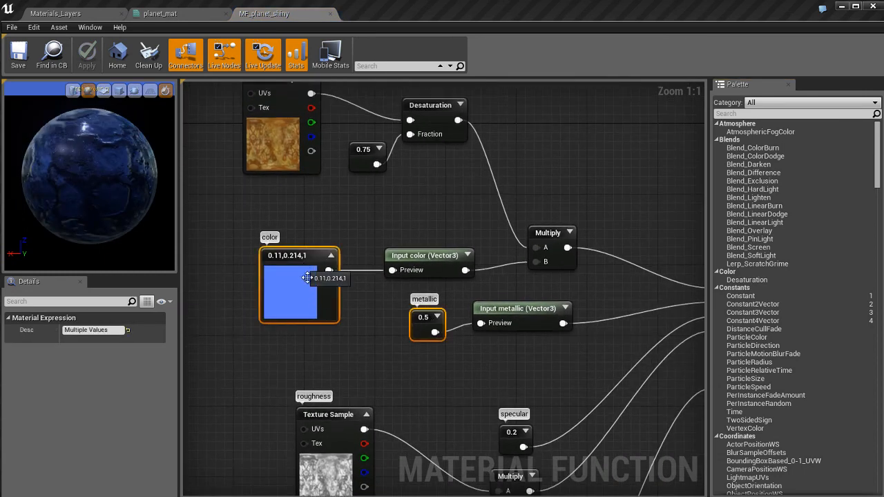
pyautogui.moveTo(306, 278); pyautogui.dragTo(303, 125, button='right')
pyautogui.keyDown('ctrl'); pyautogui.click(291, 411); pyautogui.keyUp('ctrl')
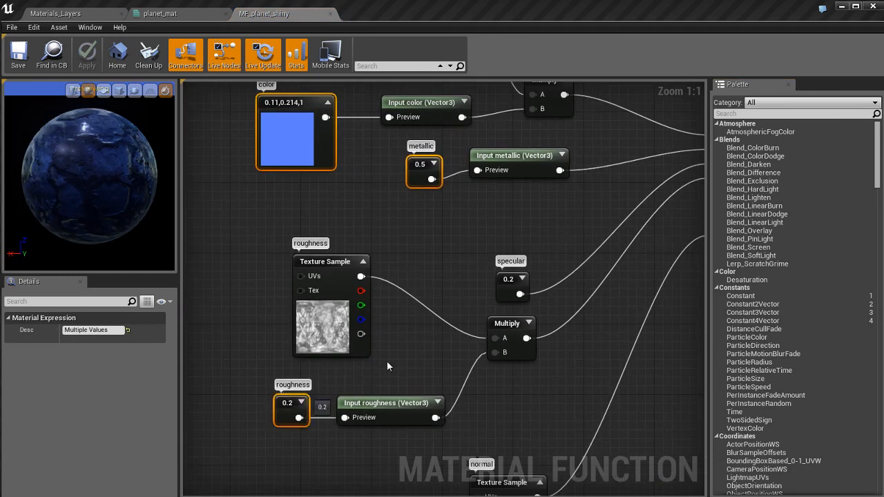
pyautogui.moveTo(387, 361); pyautogui.dragTo(419, 253, button='right')
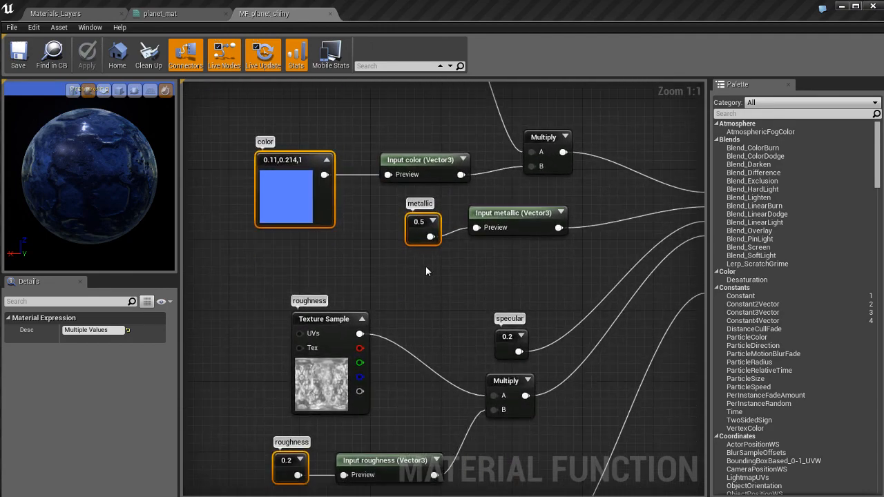
# - Paste the copied color, metallic and roughness constants into the planet_mat graph beside MF_planet_shiny
pyautogui.click(197, 13)
pyautogui.moveTo(360, 322); pyautogui.dragTo(406, 269, button='right')
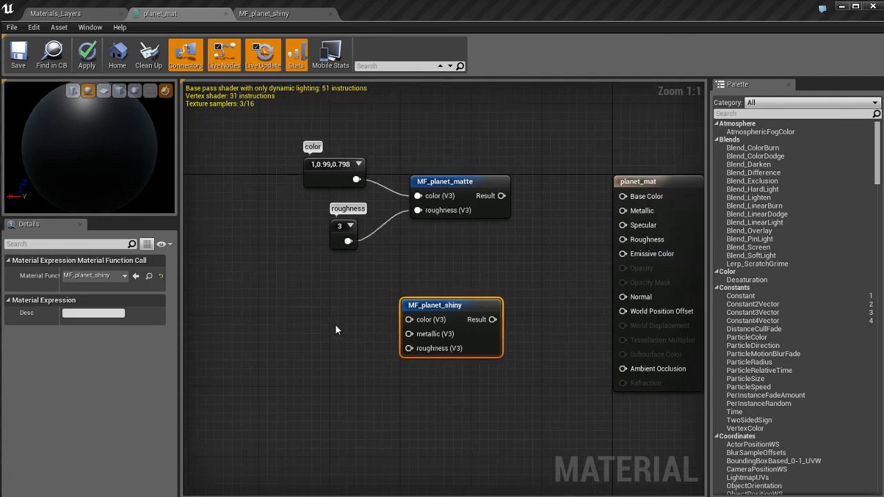
pyautogui.click(297, 323)
pyautogui.hotkey('ctrl', 'v')
pyautogui.moveTo(255, 232); pyautogui.dragTo(277, 304)
# - Move the pasted metallic and roughness constants close together near the MF_planet_shiny node
pyautogui.scroll(-4, 323, 343)
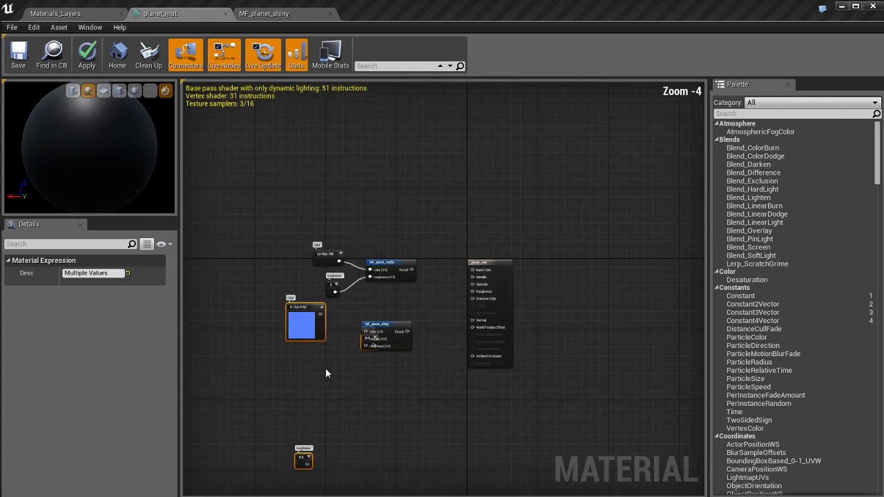
pyautogui.moveTo(326, 368); pyautogui.dragTo(333, 288, button='right')
pyautogui.moveTo(328, 273); pyautogui.dragTo(304, 303)
pyautogui.scroll(1, 319, 357)
pyautogui.moveTo(263, 419); pyautogui.dragTo(336, 344)
pyautogui.scroll(3, 338, 345)
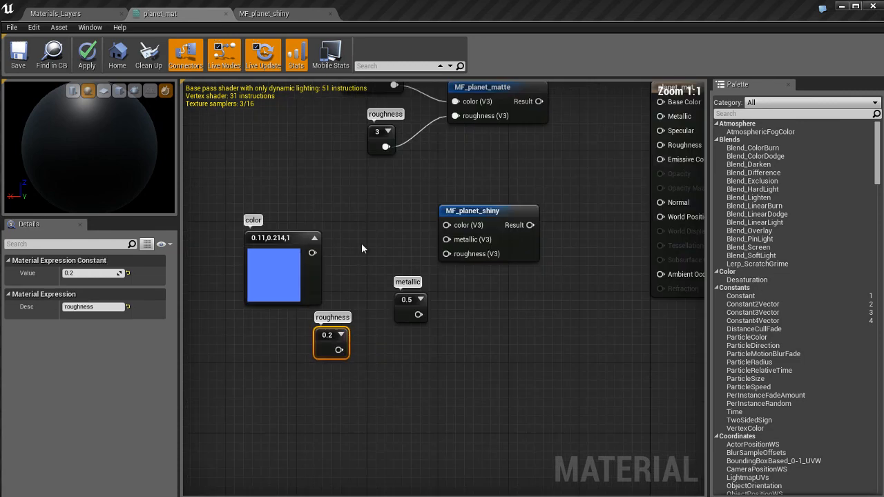
# - Collapse the color constant's thumbnail and connect the color, metallic and roughness constants to the matching MF_planet_shiny inputs
pyautogui.click(298, 258)
pyautogui.moveTo(255, 266); pyautogui.dragTo(432, 245)
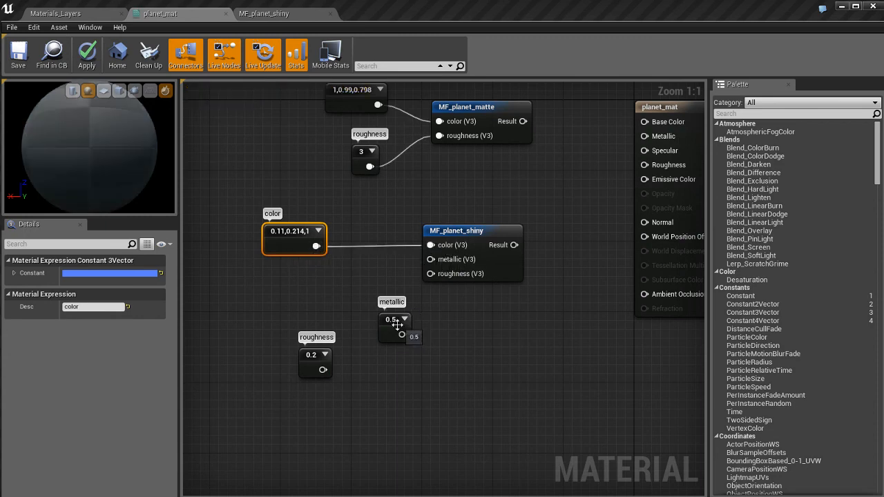
pyautogui.moveTo(398, 323); pyautogui.dragTo(431, 259)
pyautogui.moveTo(323, 370); pyautogui.dragTo(430, 273)
pyautogui.moveTo(461, 315); pyautogui.dragTo(449, 375, button='right')
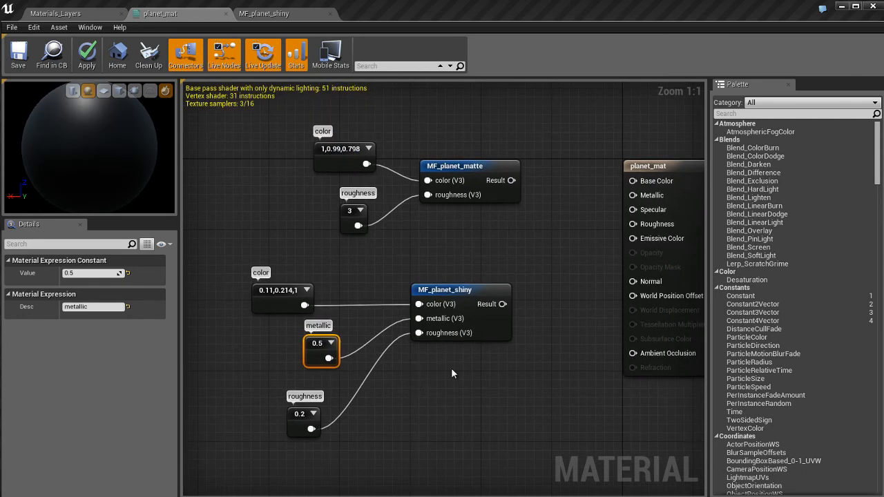